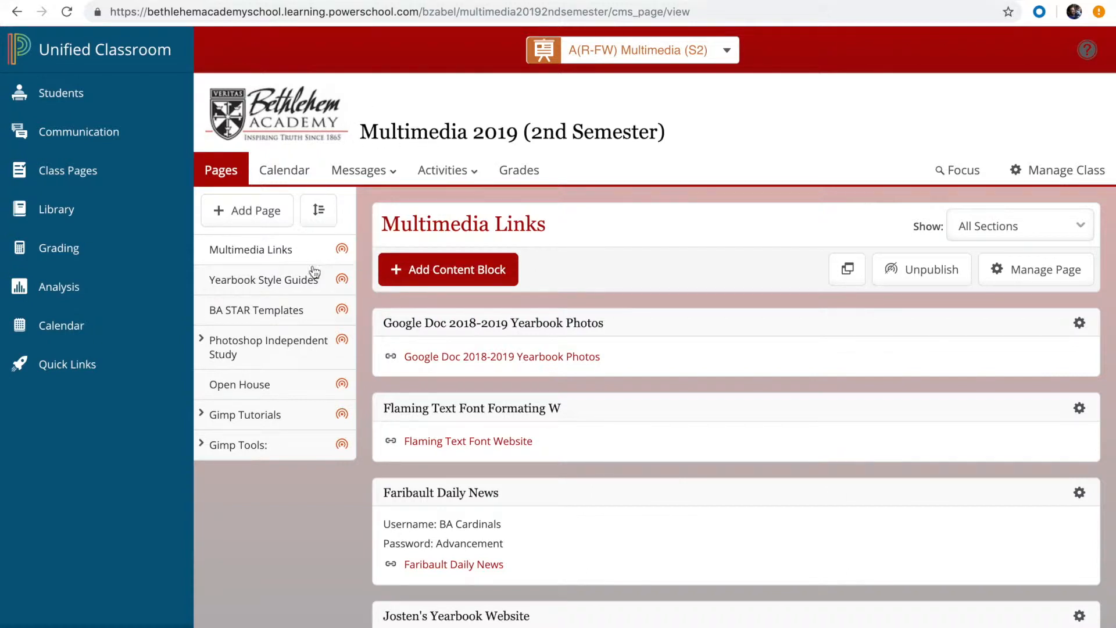
# Step: Open Yearbook Template.jpg from the Yearbook Style Guides page and shift the Sports Pages style guide window slightly
pyautogui.click(272, 283)
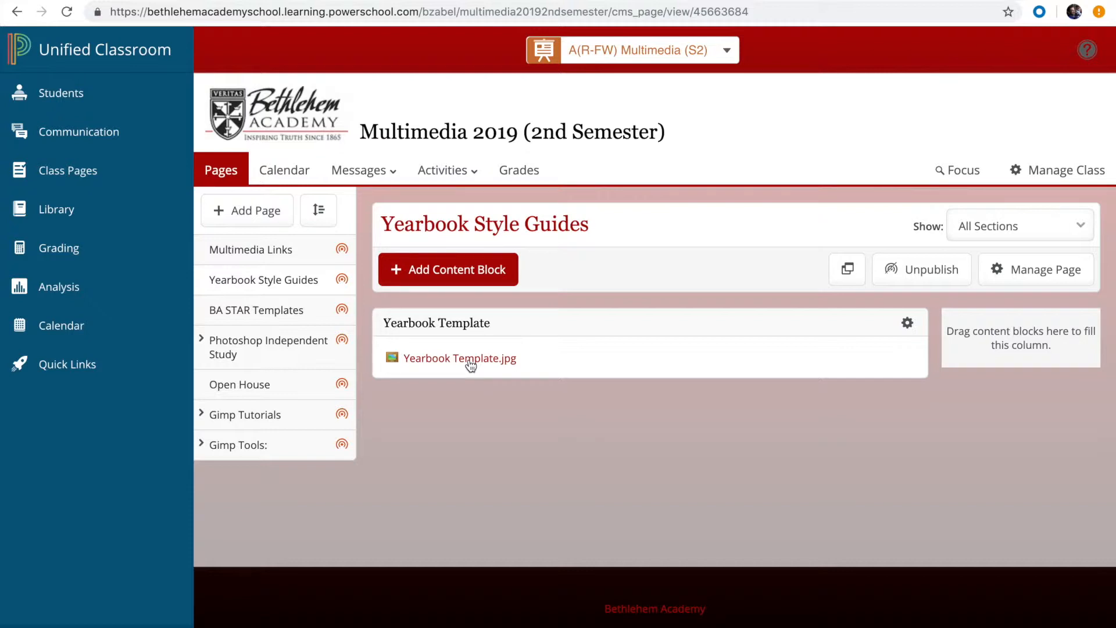
pyautogui.click(461, 363)
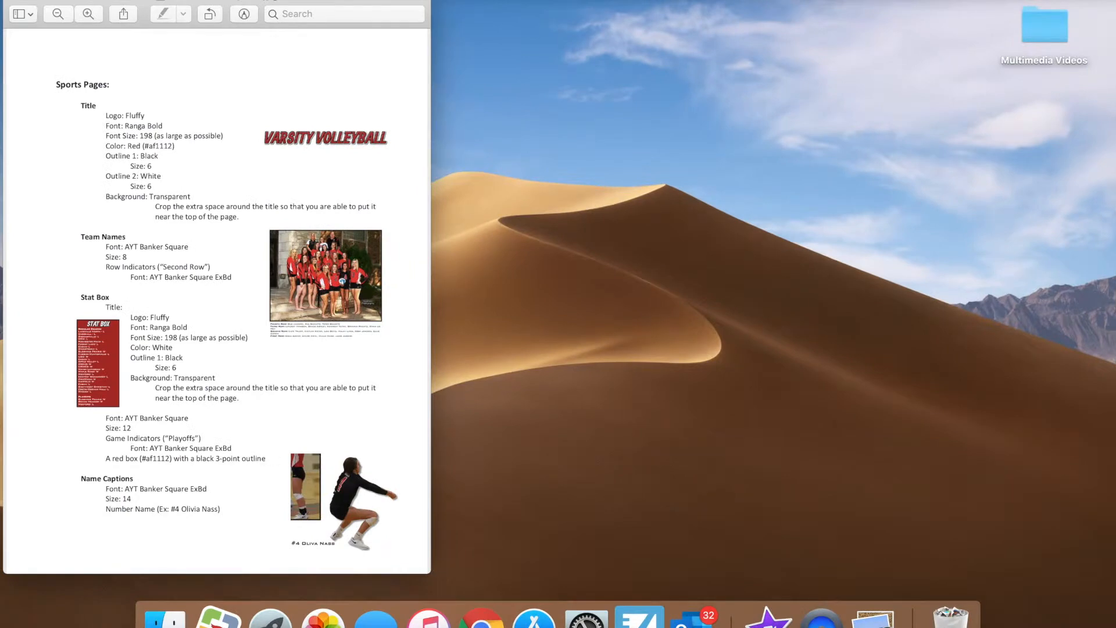
pyautogui.moveTo(318, 3)
pyautogui.mouseDown()
pyautogui.moveTo(347, 11)
pyautogui.moveTo(364, 0)
pyautogui.moveTo(329, 1)
pyautogui.mouseUp()
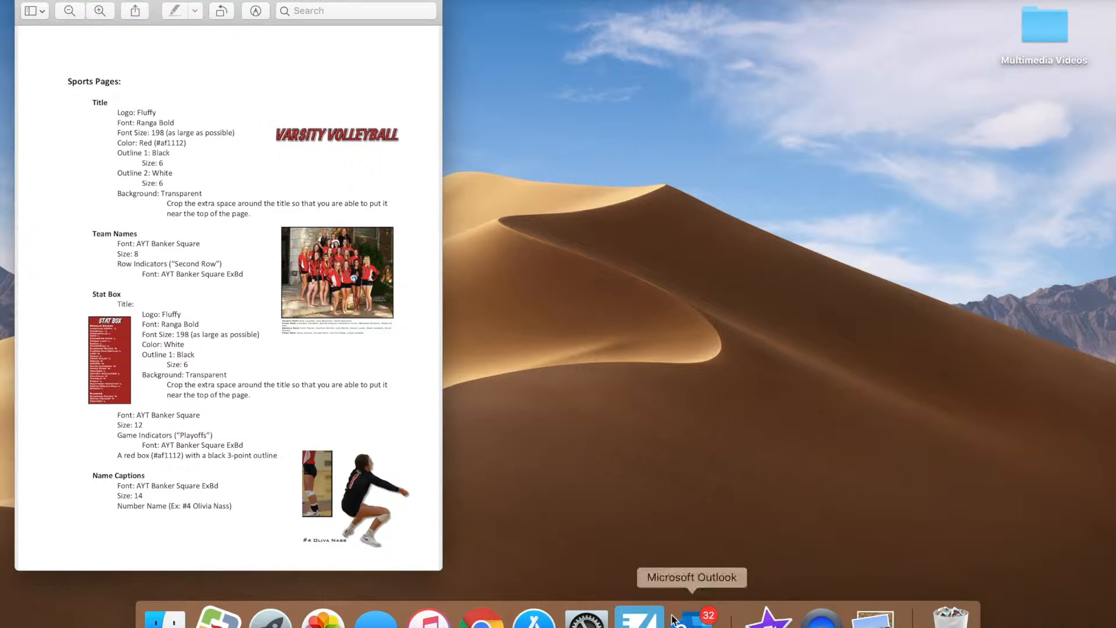
# Step: Switch to Chrome, open the Flaming Text Font Website from the Multimedia Links page, and look over its logo designs
pyautogui.click(481, 618)
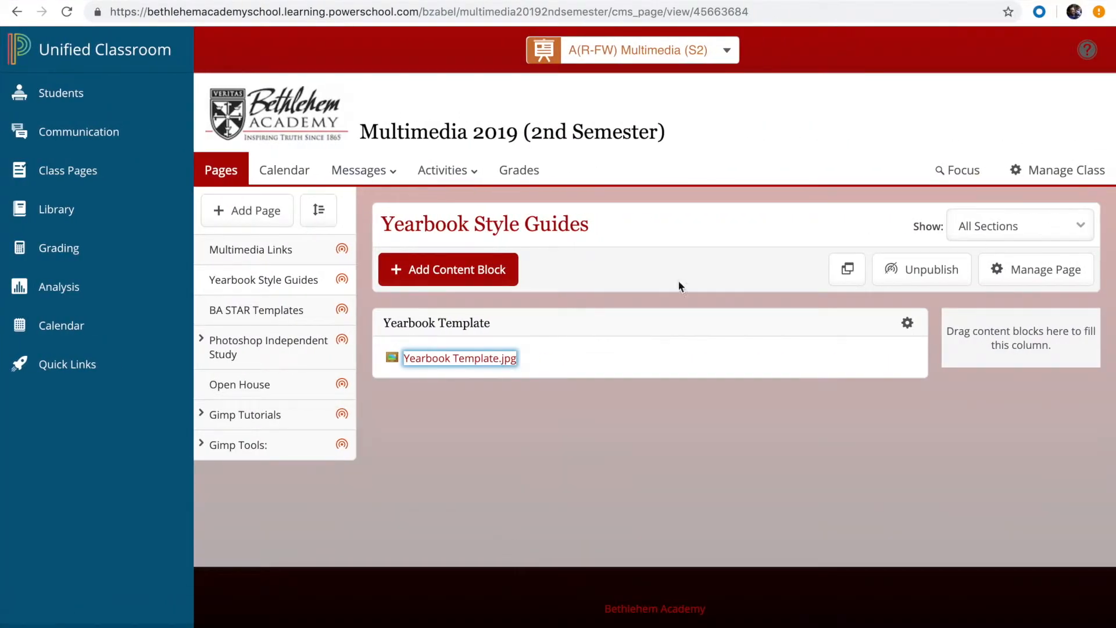
pyautogui.click(254, 255)
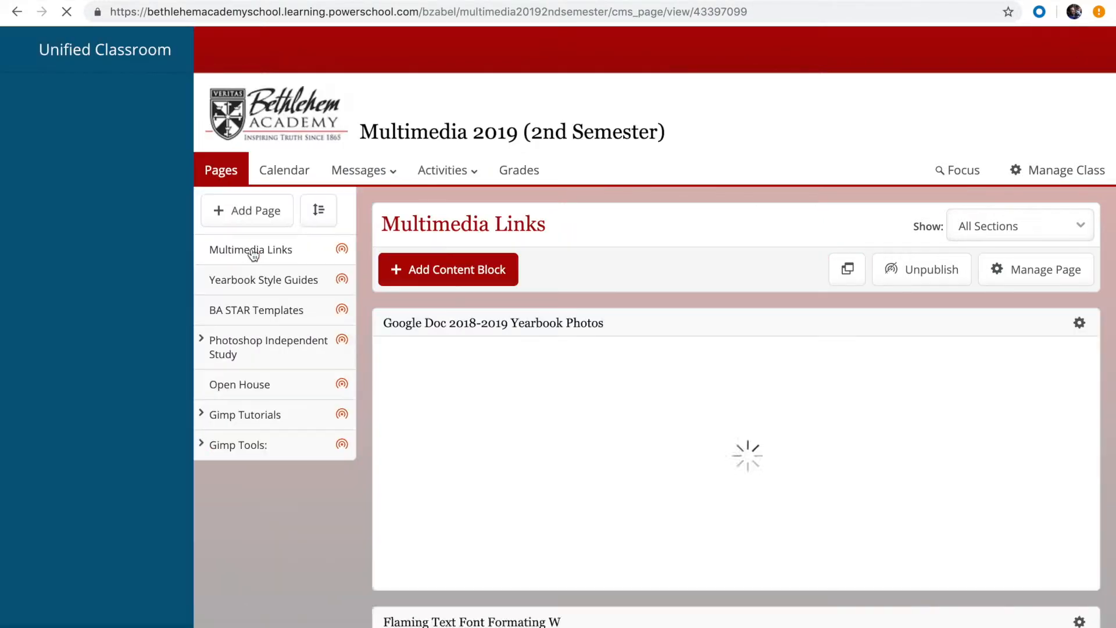
pyautogui.scroll(-2, 507, 403)
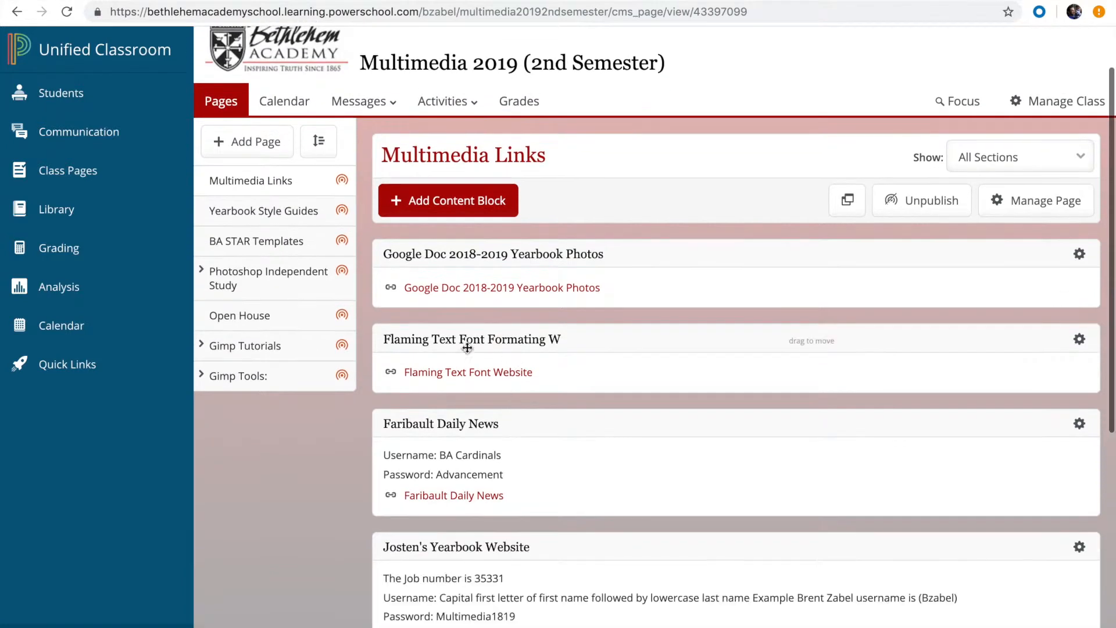
pyautogui.click(477, 377)
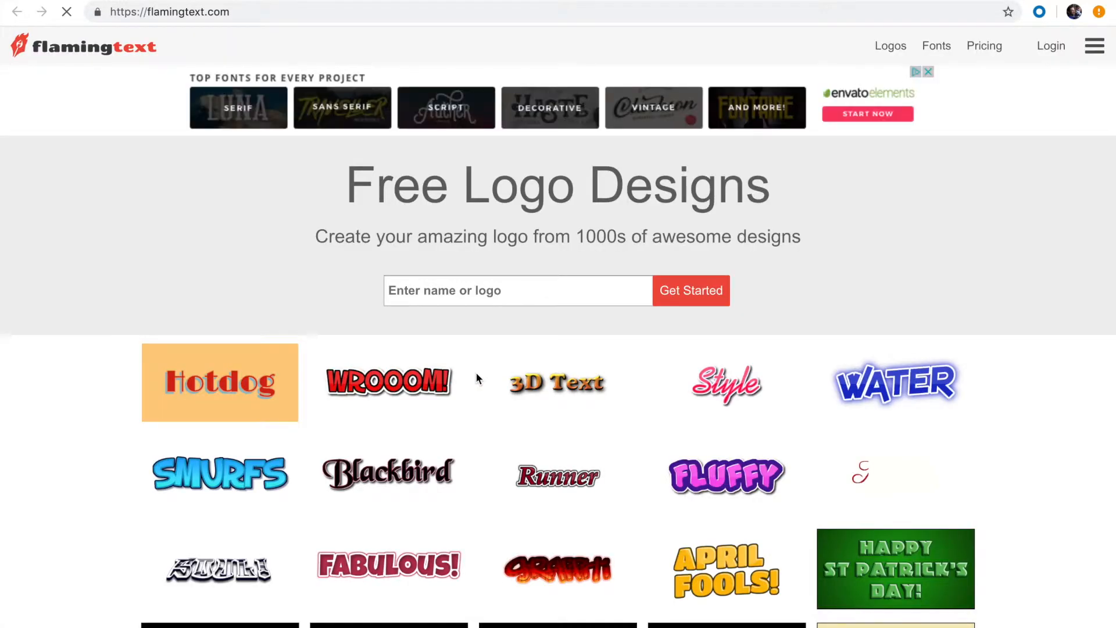
pyautogui.scroll(-2, 478, 409)
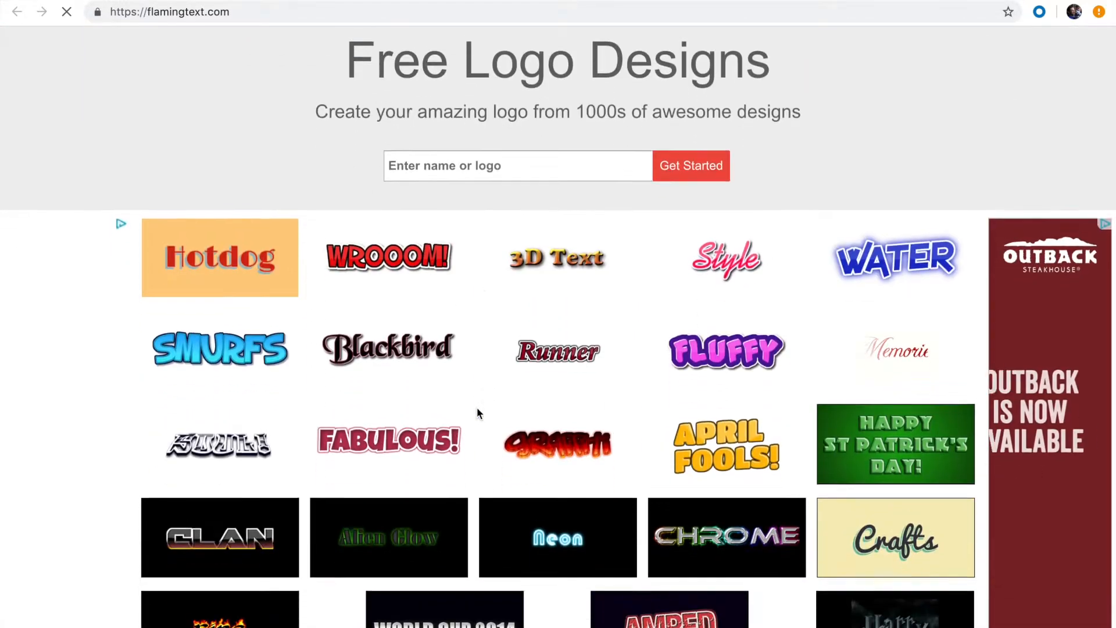
pyautogui.scroll(2, 477, 407)
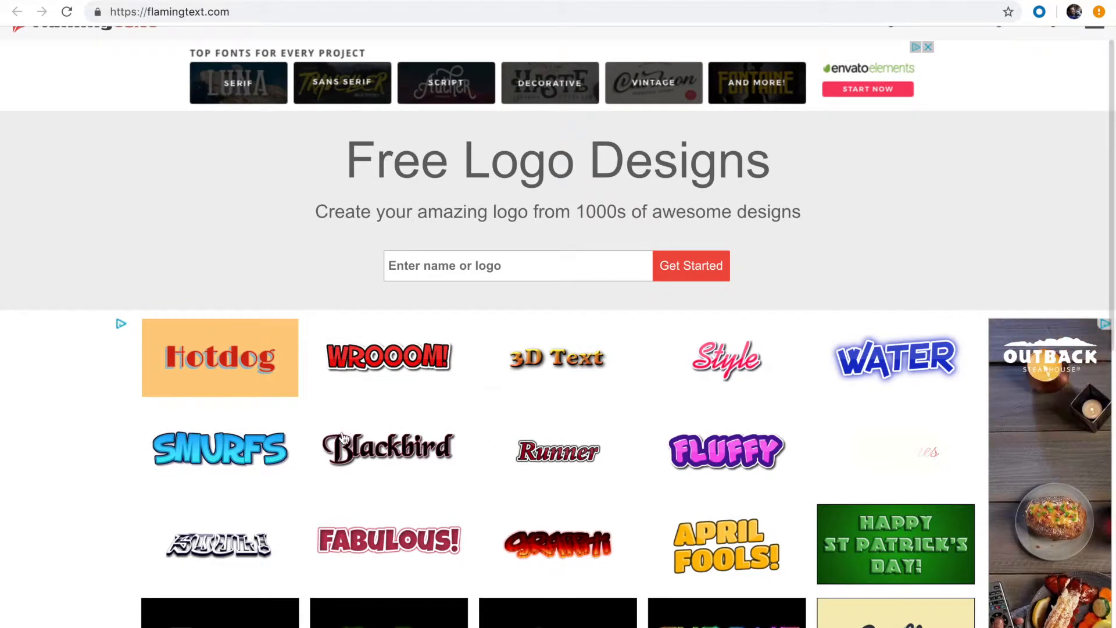
pyautogui.scroll(-3, 479, 394)
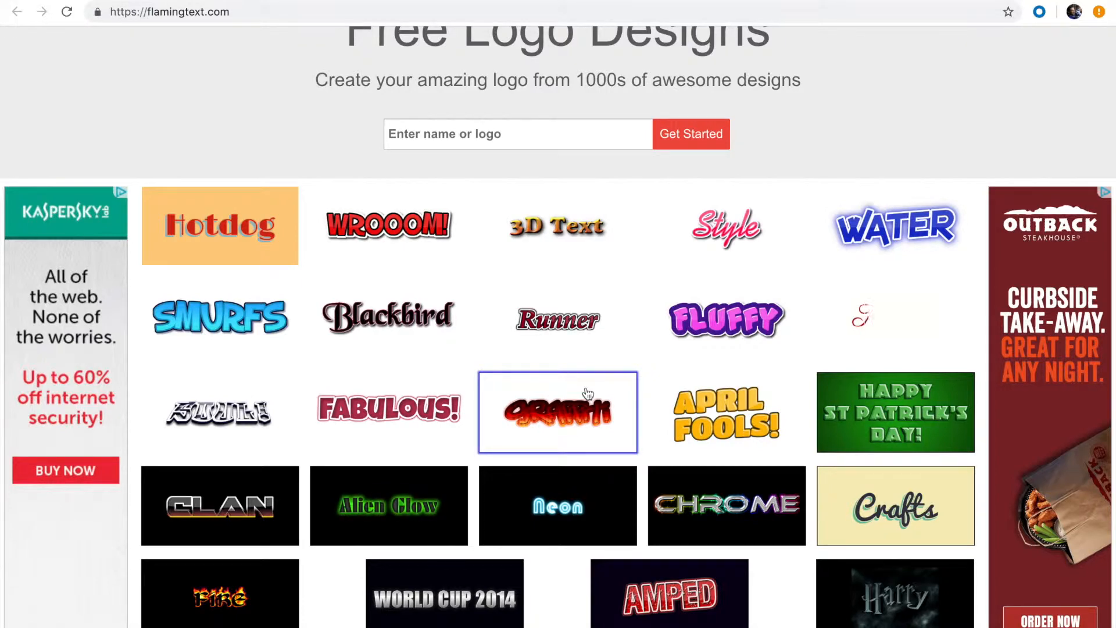
# Step: Take the browser out of full screen and arrange its window beside the Sports Pages style guide
pyautogui.moveTo(982, 0)
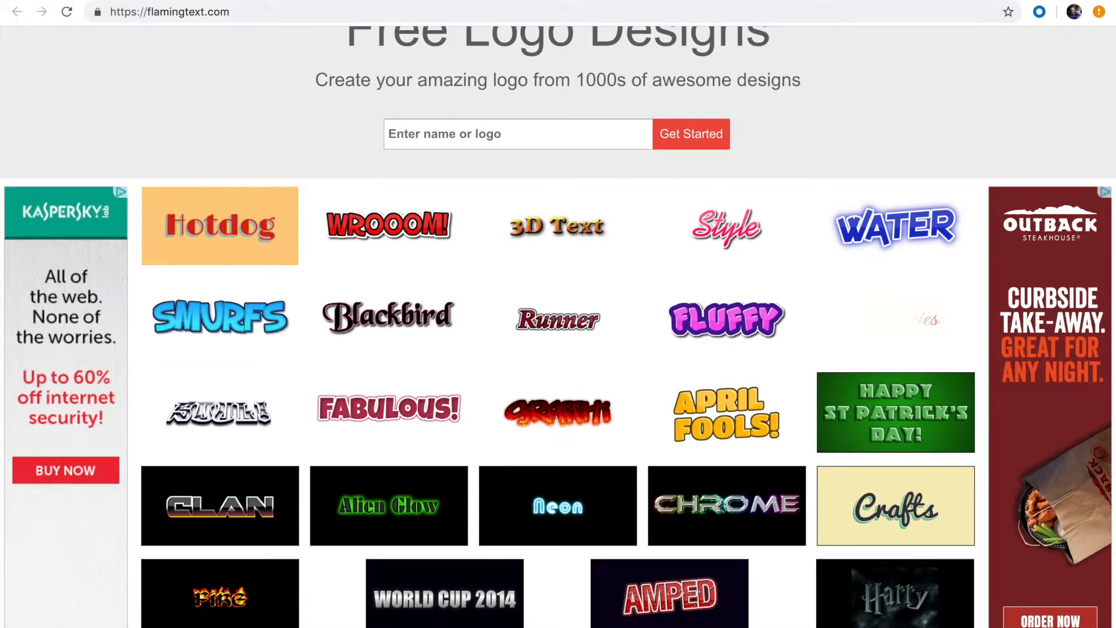
pyautogui.moveTo(124, 2)
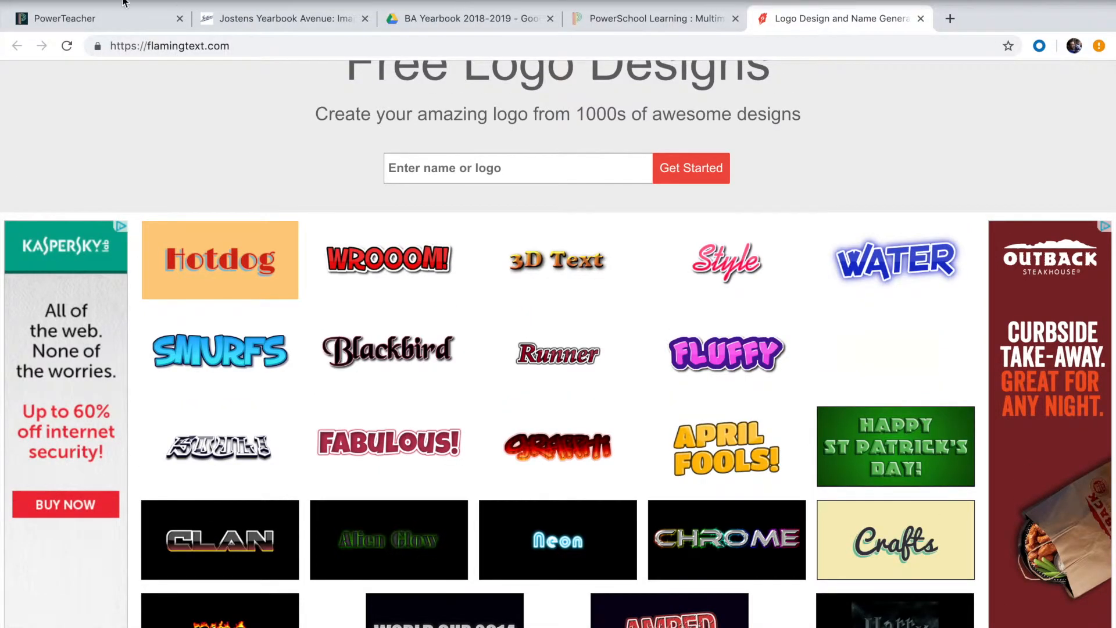
pyautogui.click(46, 1)
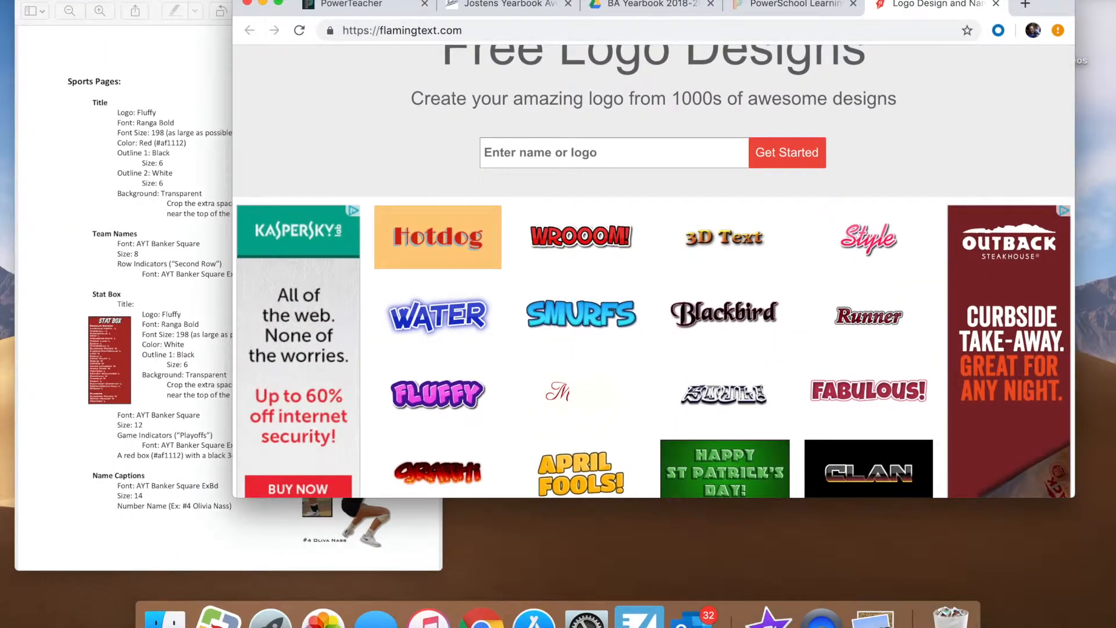
pyautogui.moveTo(398, 1); pyautogui.dragTo(447, 1)
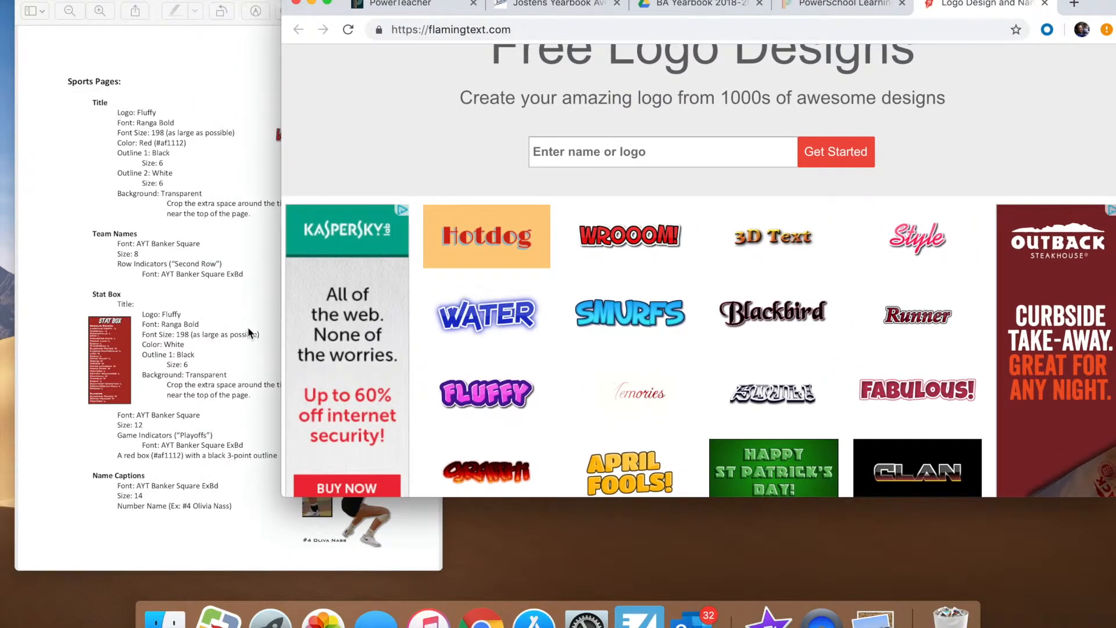
pyautogui.moveTo(283, 496); pyautogui.dragTo(481, 517)
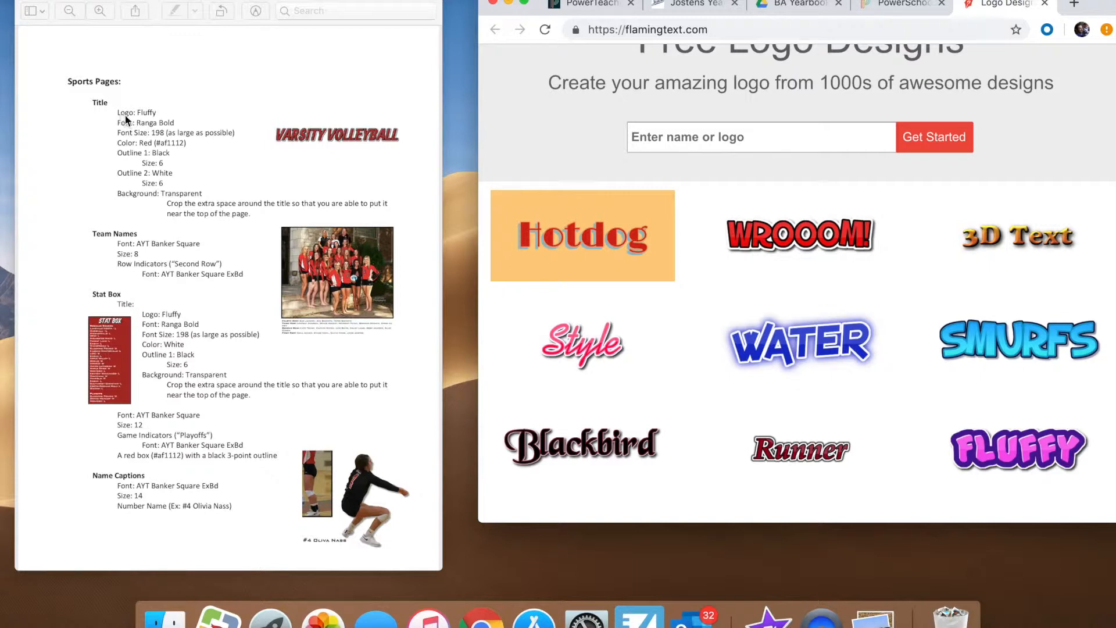
# Step: Open the Fluffy logo design for editing and set its logo text to "Varsity Volleyball"
pyautogui.click(1034, 457)
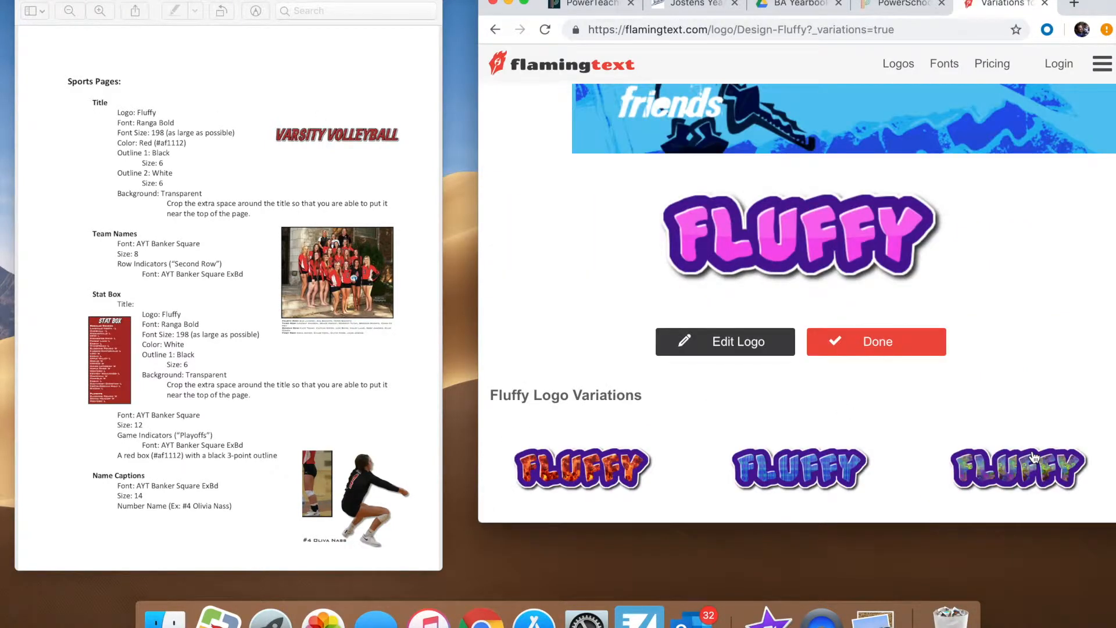
pyautogui.click(730, 343)
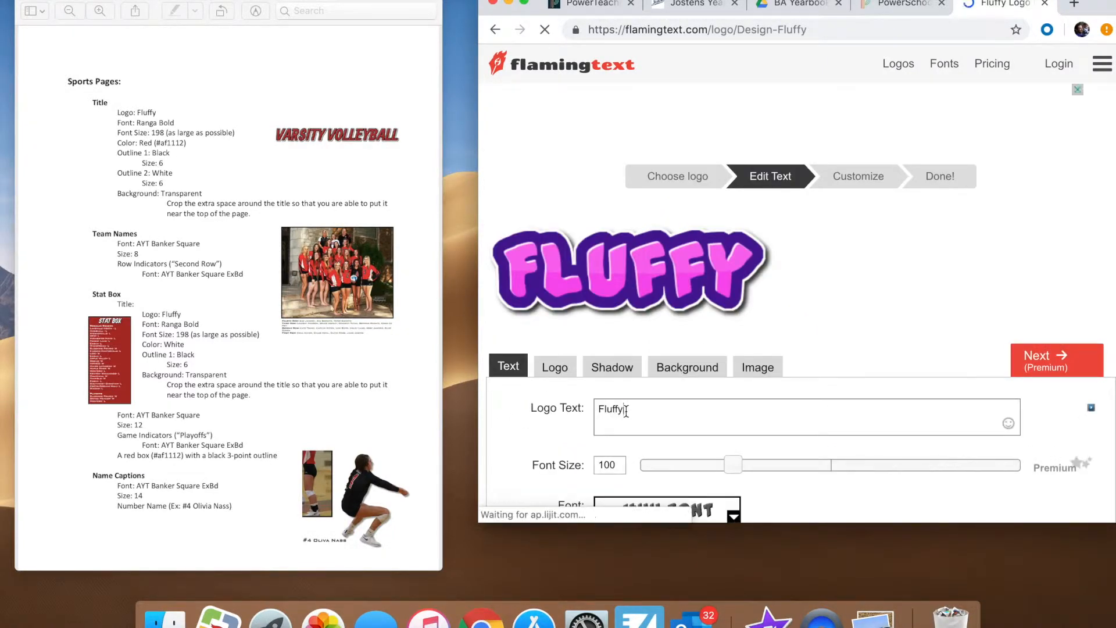
pyautogui.doubleClick(626, 411)
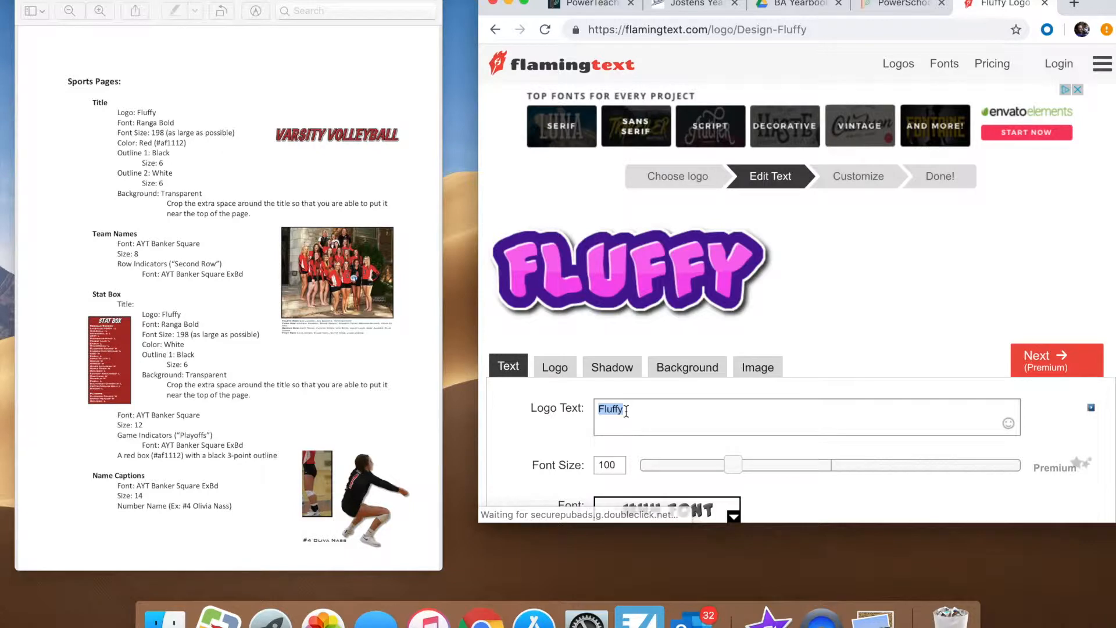
pyautogui.write('Varsity Volley')
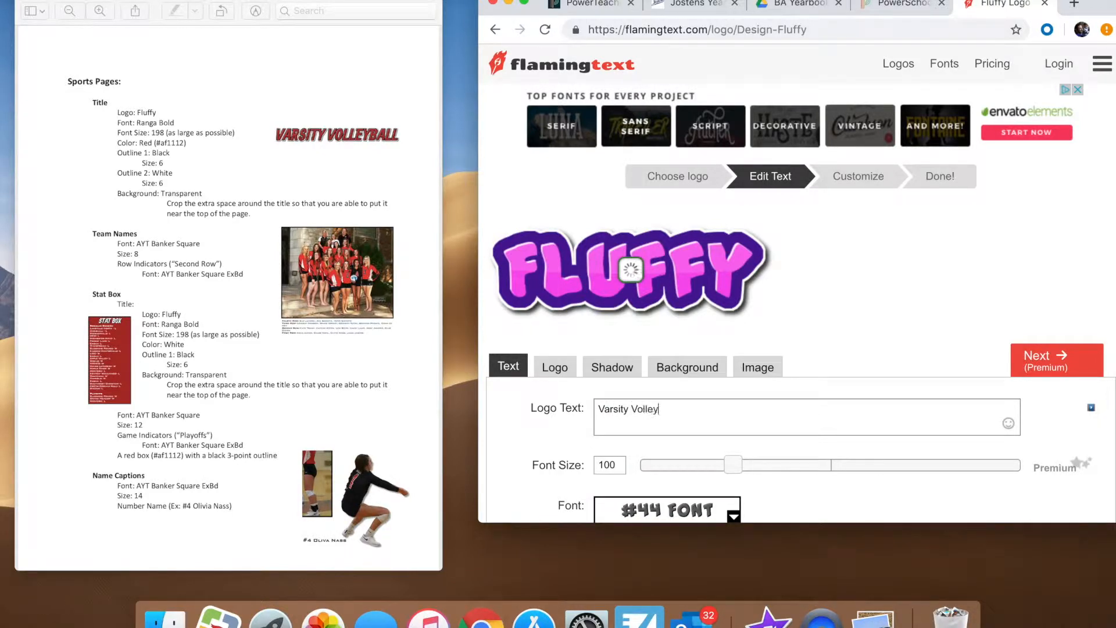
pyautogui.write('ball')
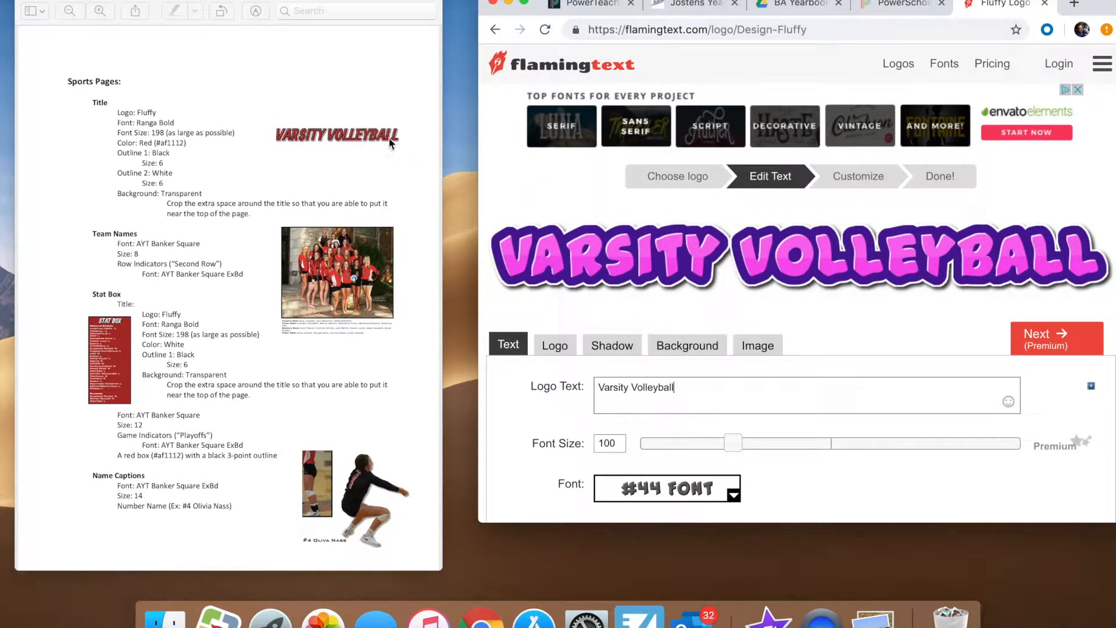
# Step: Search the font library for "ranga" and apply Ranga Bold to the logo text
pyautogui.moveTo(605, 0); pyautogui.dragTo(573, 0)
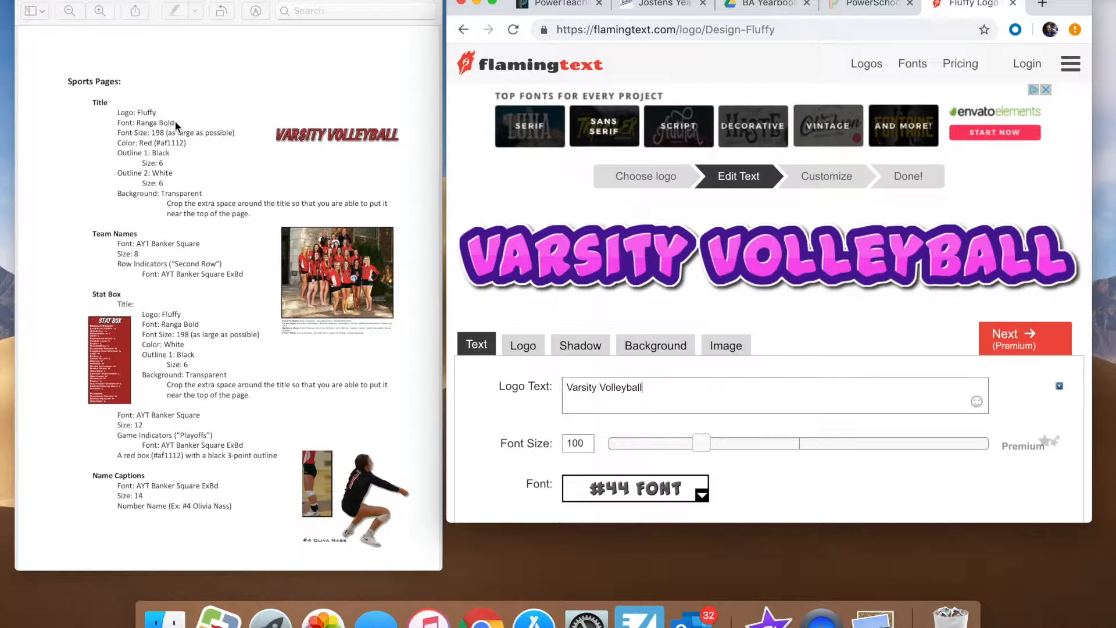
pyautogui.scroll(-2, 678, 434)
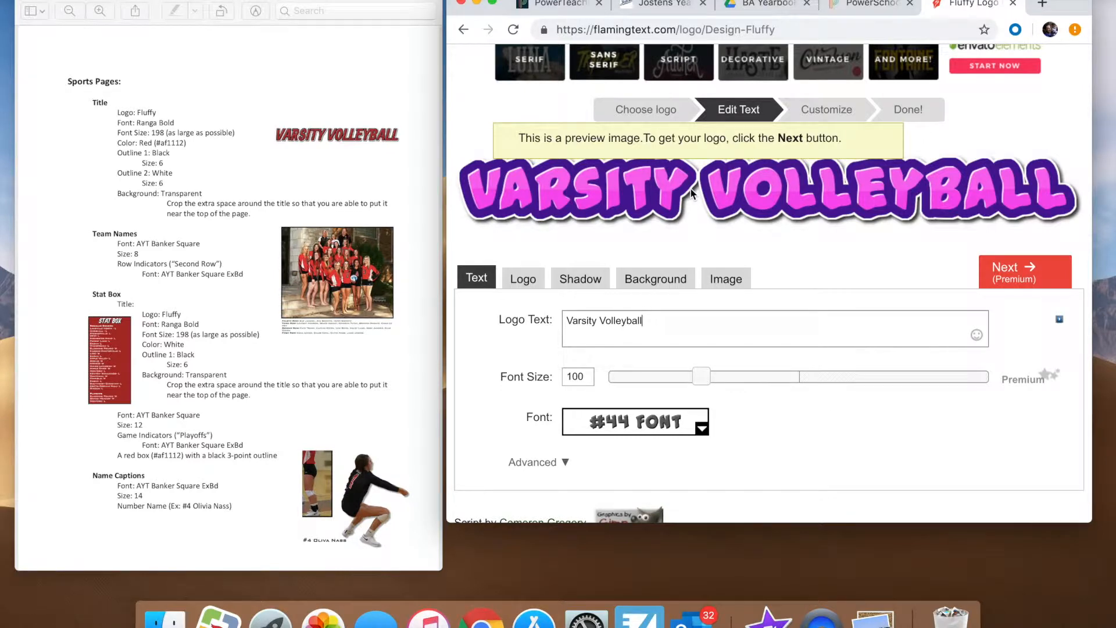
pyautogui.click(650, 430)
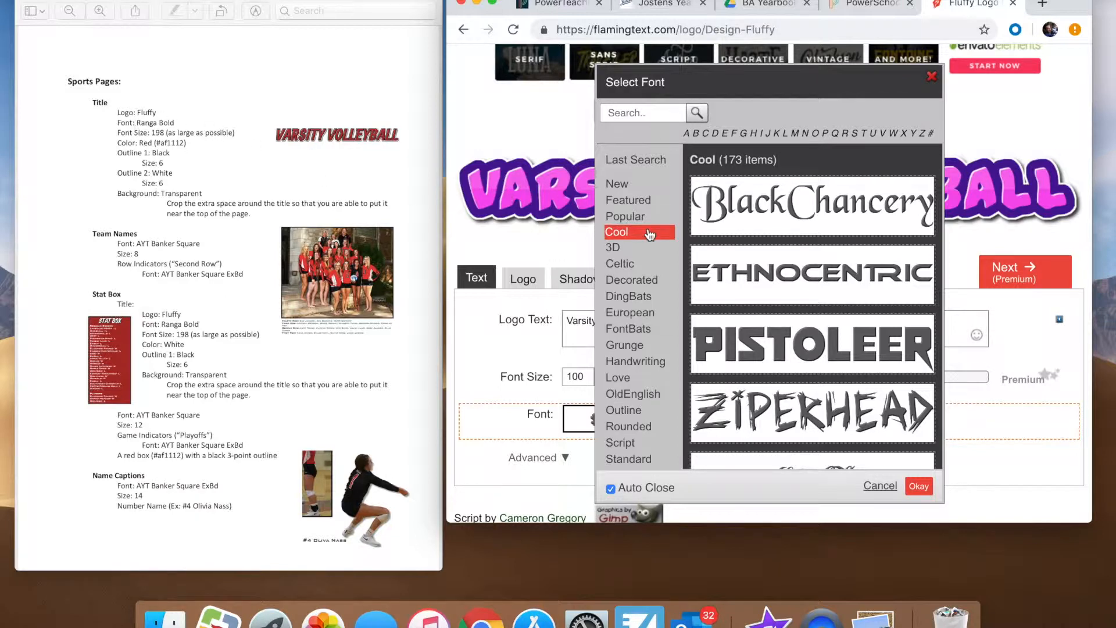
pyautogui.click(628, 115)
pyautogui.write('ran')
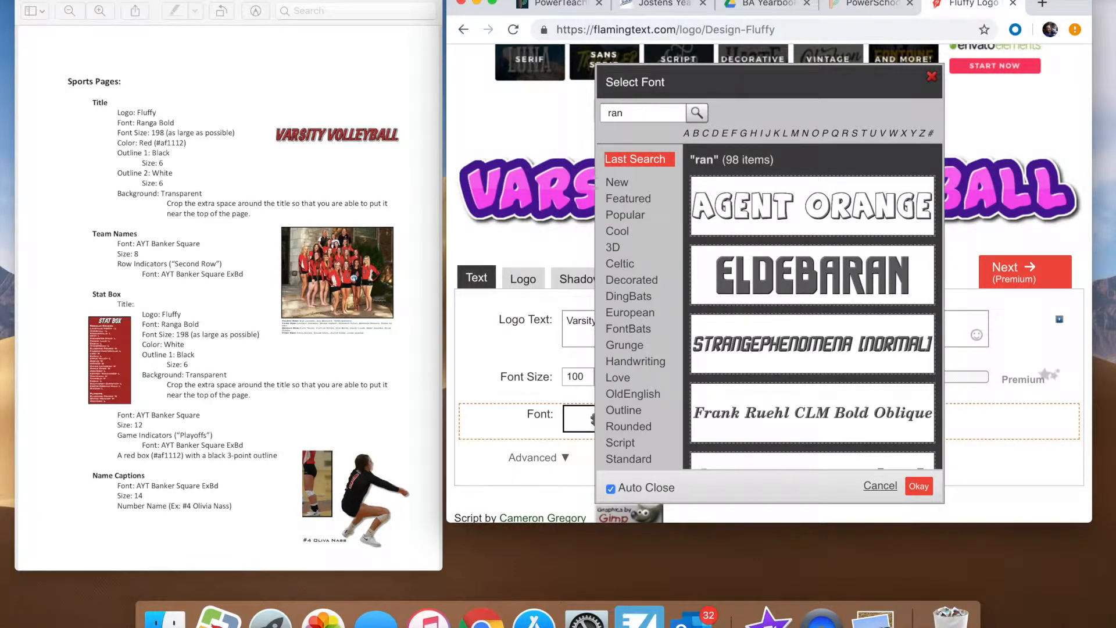
pyautogui.scroll(-5, 898, 335)
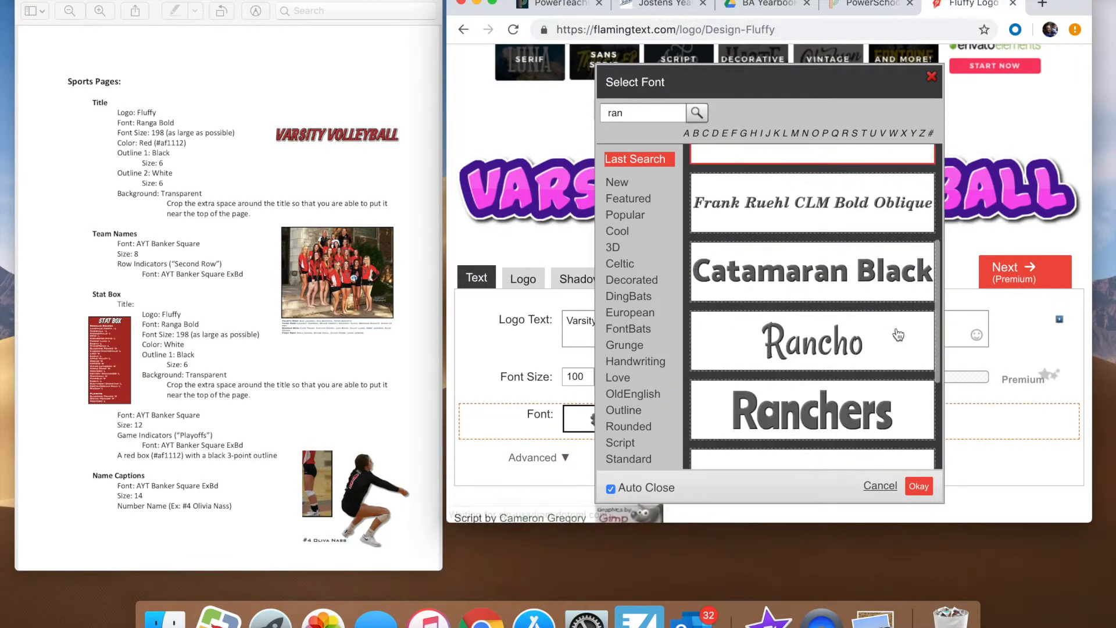
pyautogui.scroll(-3, 899, 335)
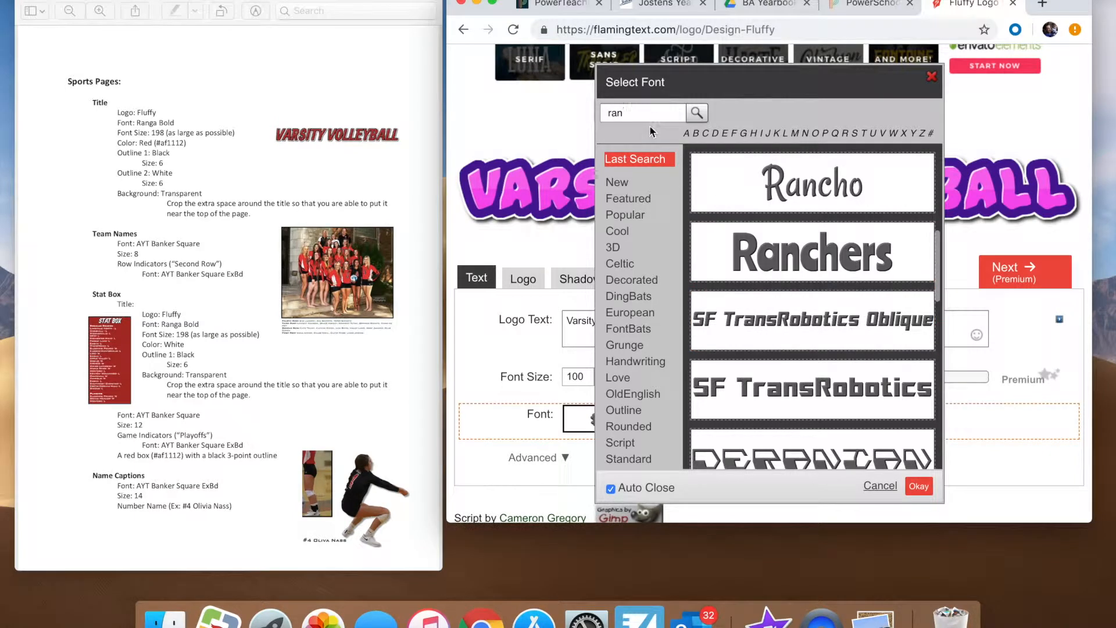
pyautogui.write('ga')
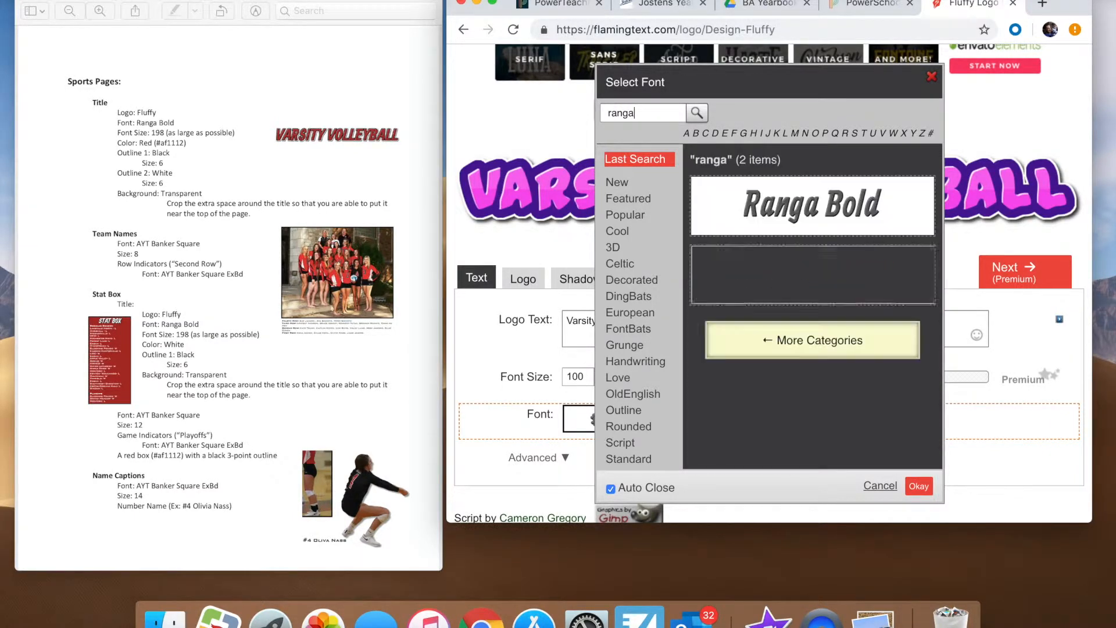
pyautogui.click(860, 220)
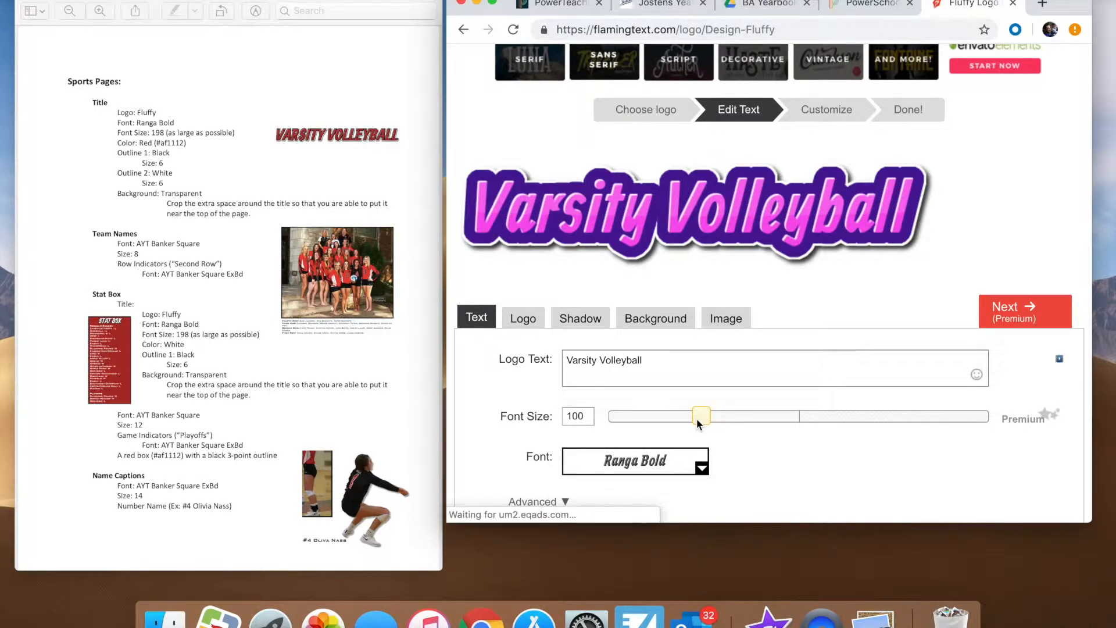
# Step: Set the logo's font size to 198
pyautogui.moveTo(697, 417); pyautogui.dragTo(787, 424)
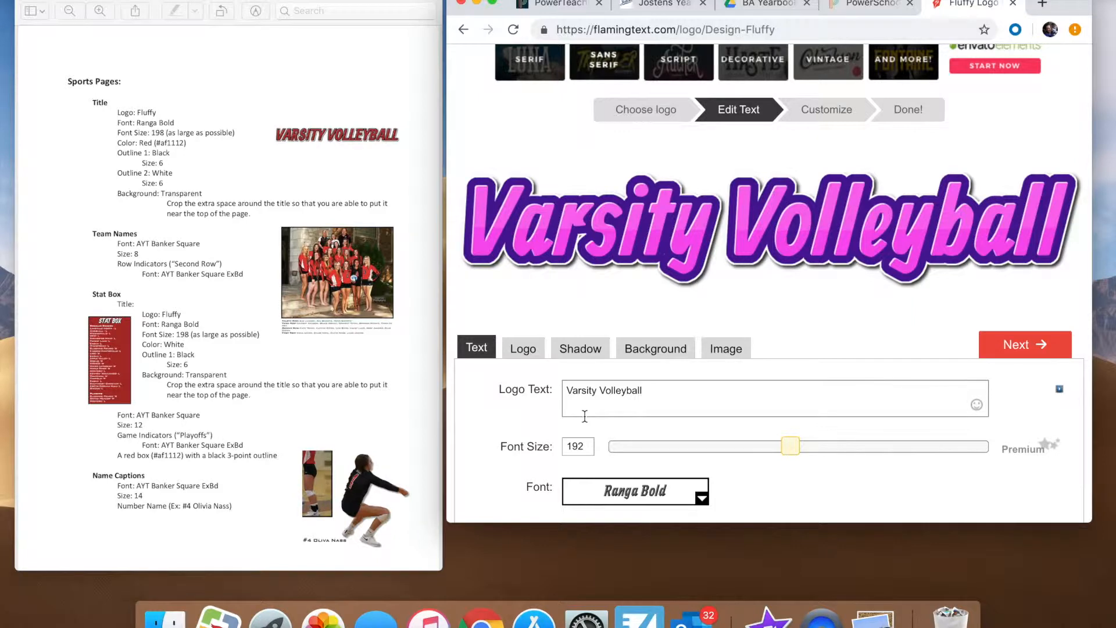
pyautogui.click(585, 446)
pyautogui.press('BackSpace')
pyautogui.write('8')
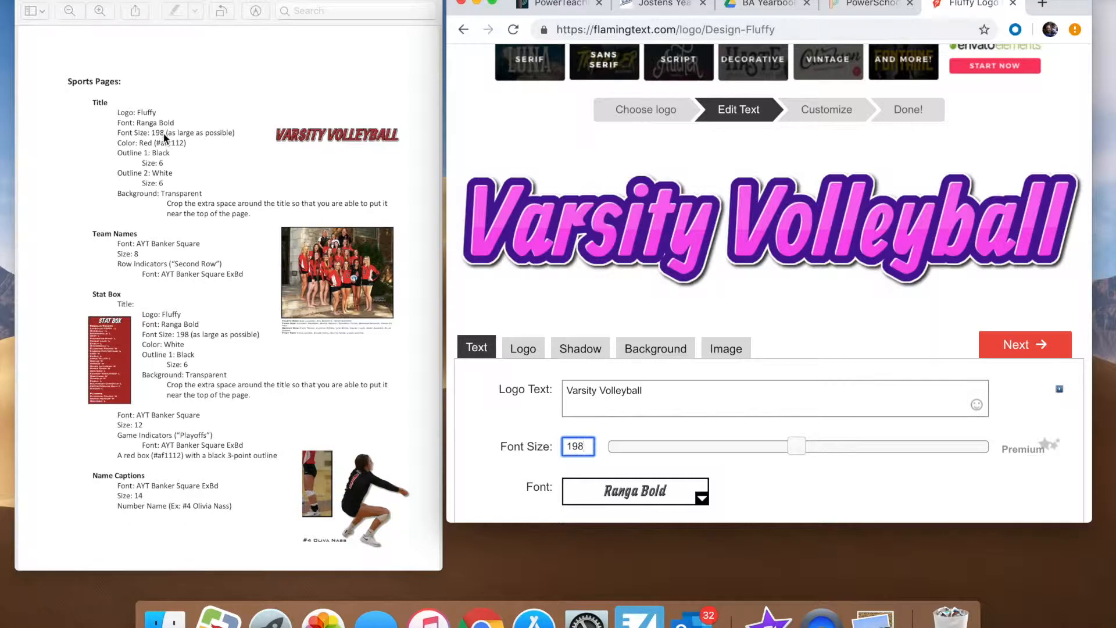
# Step: Open the logo's fill color for editing and pick a dark red, #a60535
pyautogui.scroll(-3, 740, 449)
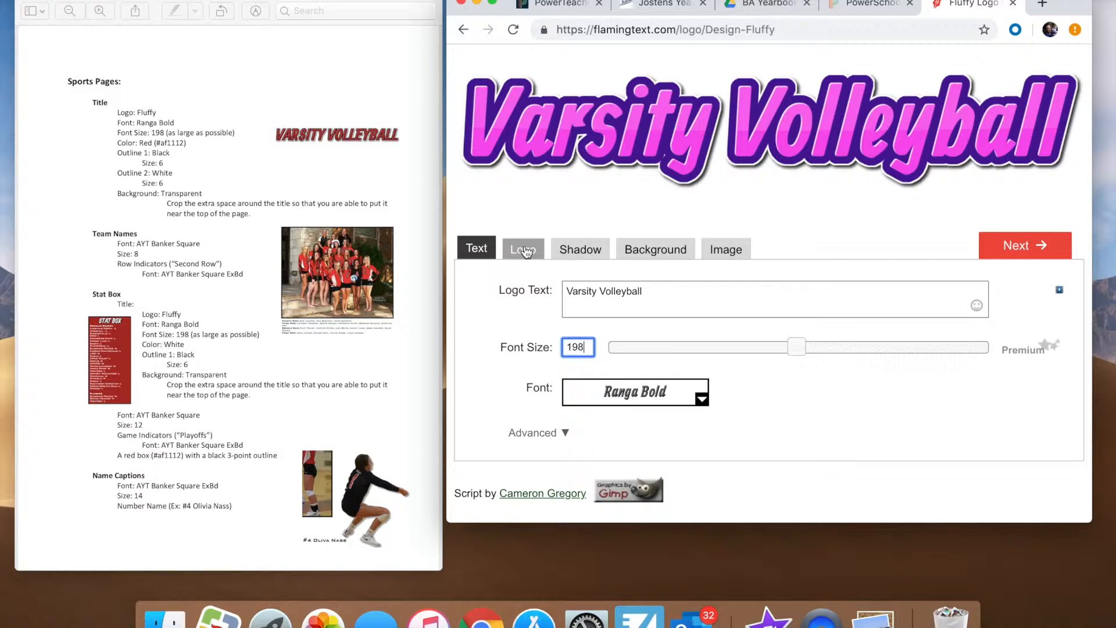
pyautogui.click(525, 250)
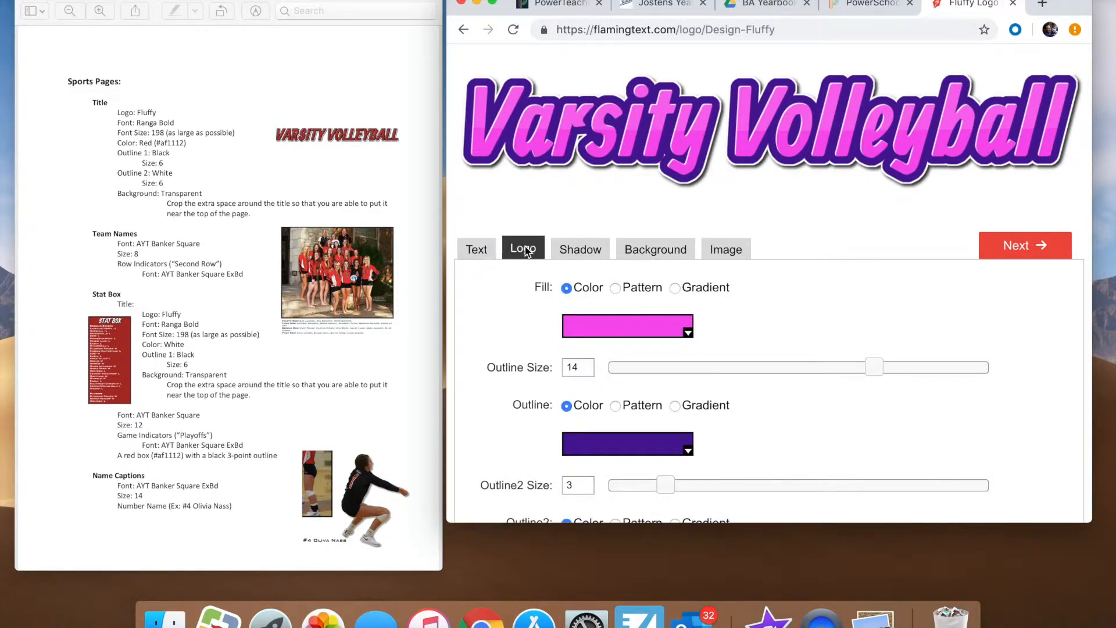
pyautogui.scroll(-5, 633, 358)
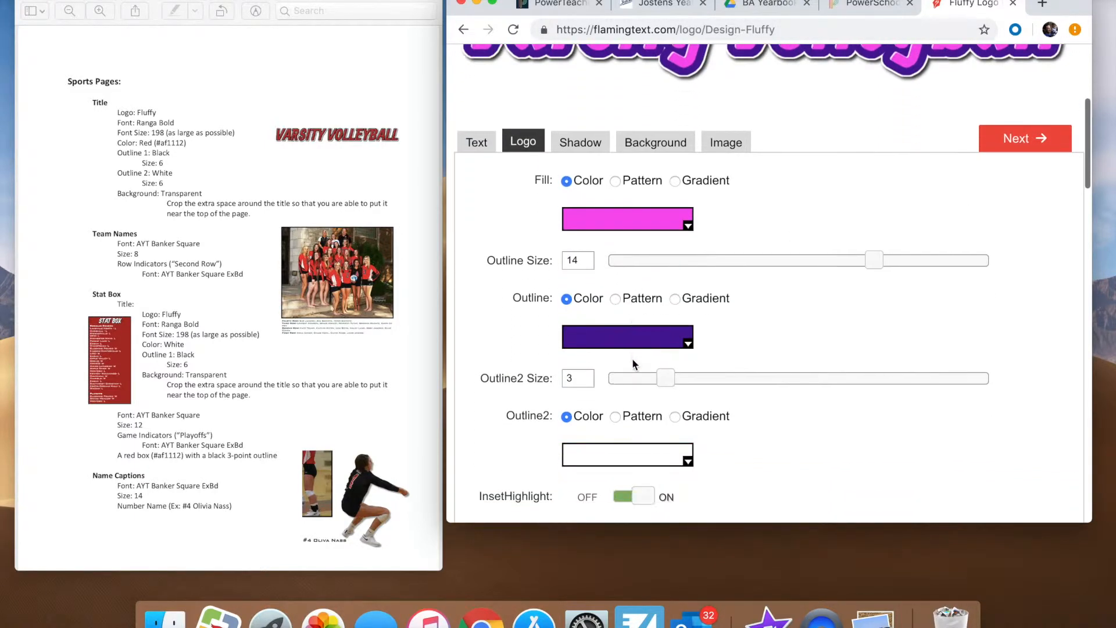
pyautogui.scroll(4, 632, 358)
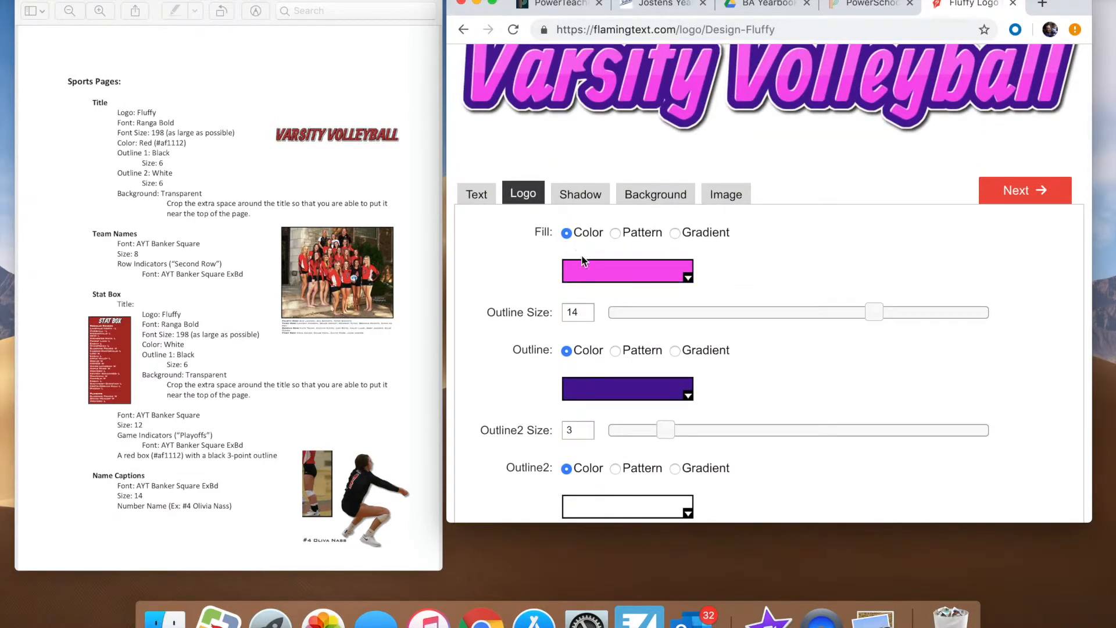
pyautogui.click(657, 279)
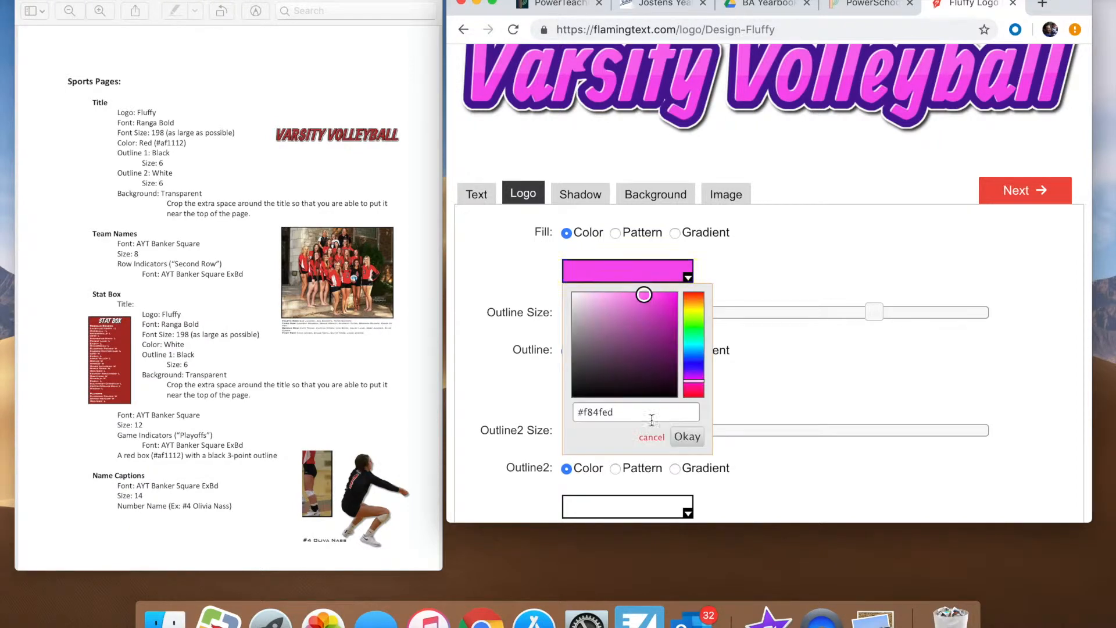
pyautogui.click(700, 388)
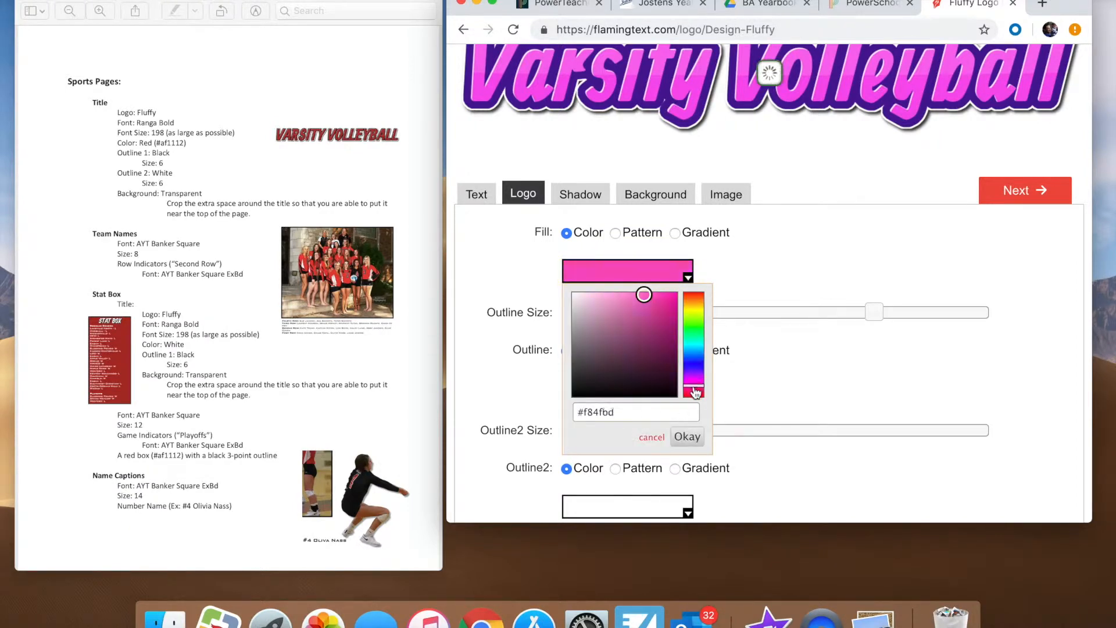
pyautogui.click(671, 328)
pyautogui.click(695, 394)
pyautogui.click(668, 311)
pyautogui.moveTo(667, 312); pyautogui.dragTo(674, 328)
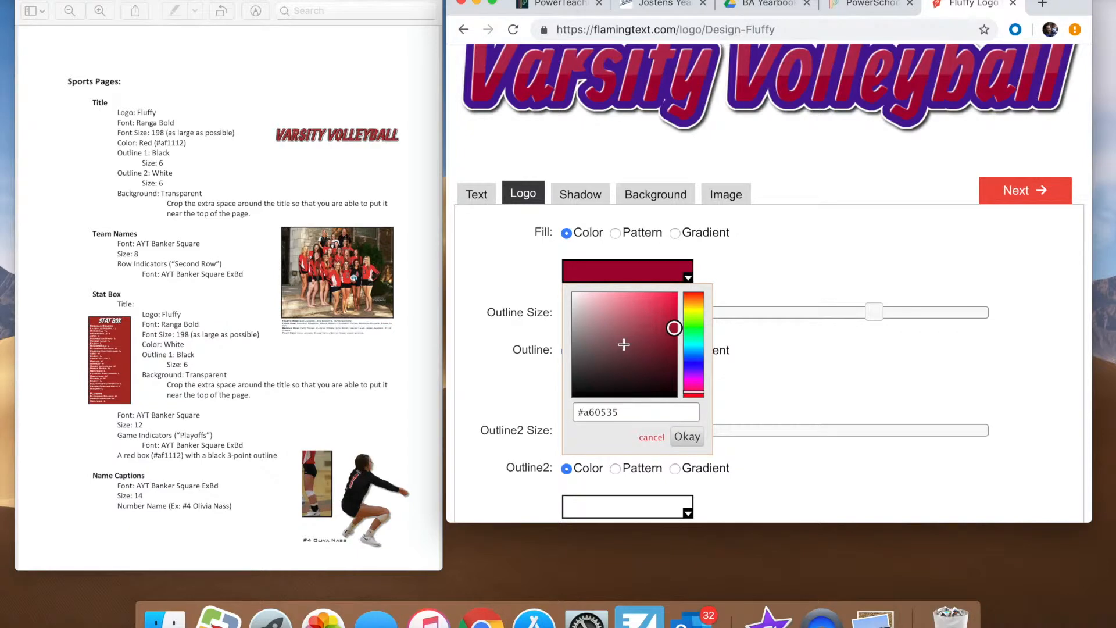
# Step: Set the logo's fill color to the exact red #af1112
pyautogui.click(622, 416)
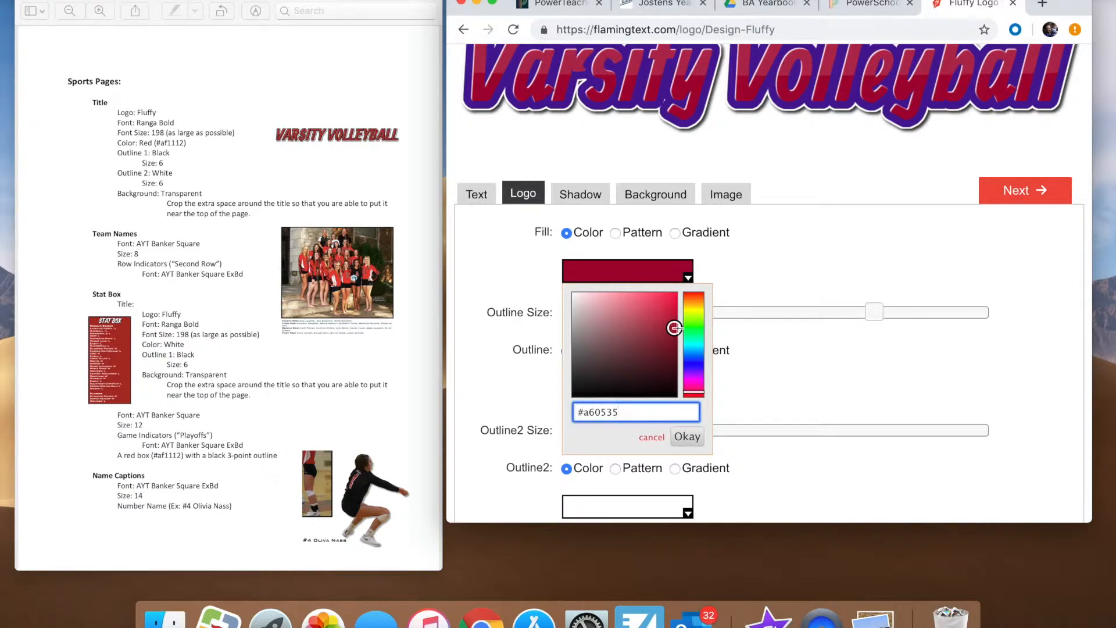
pyautogui.click(673, 322)
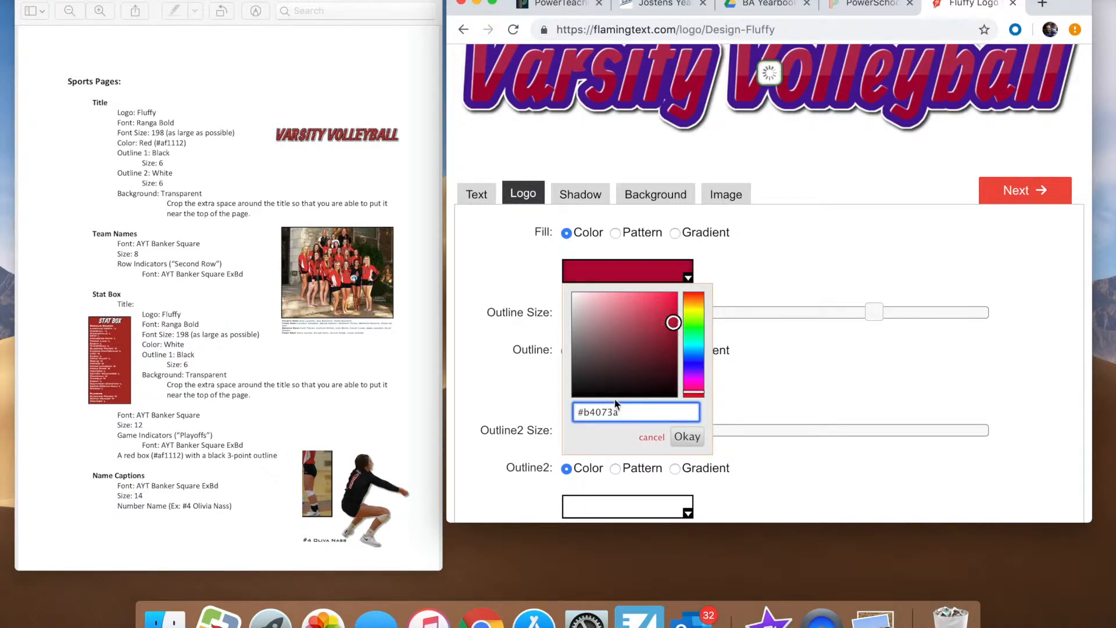
pyautogui.press('BackSpace')
pyautogui.press('BackSpace')
pyautogui.press('BackSpace')
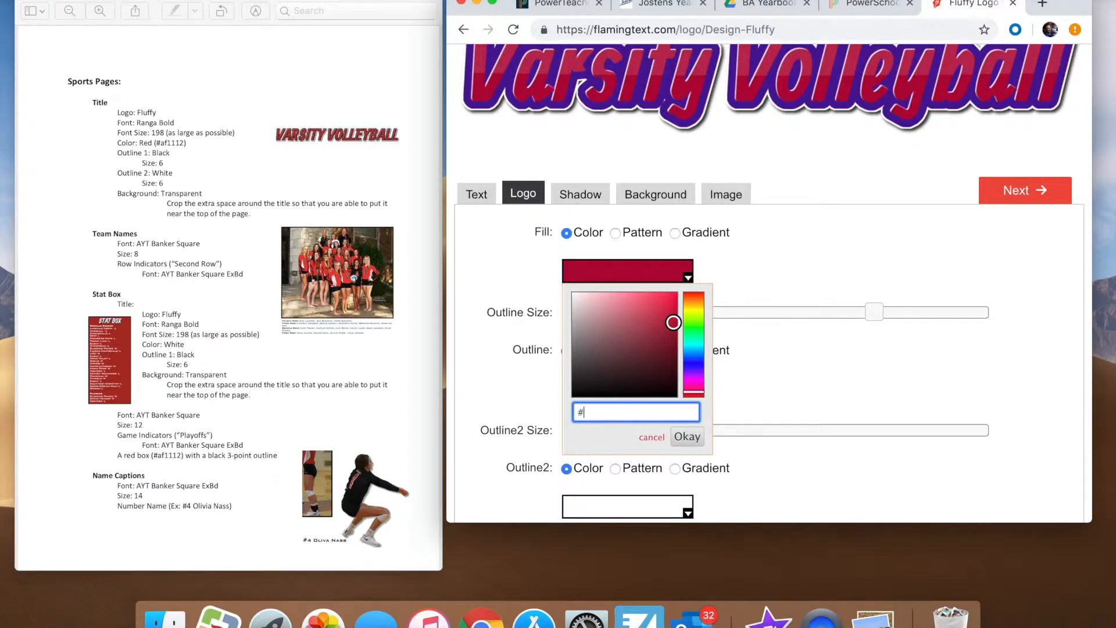
pyautogui.write('af1112')
pyautogui.click(687, 437)
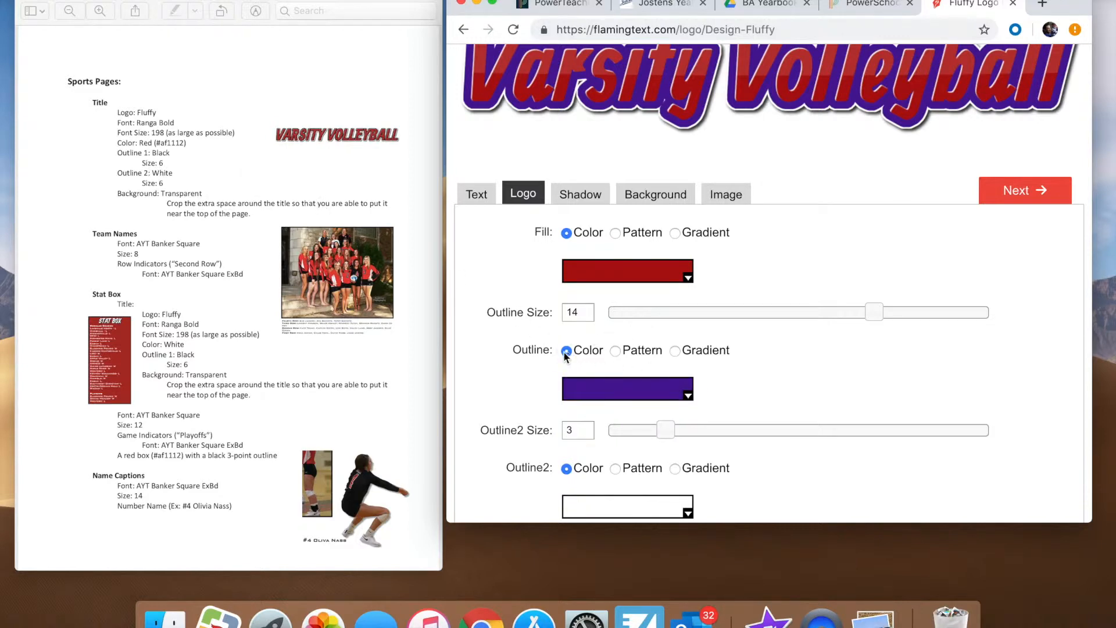
# Step: Set the logo's first outline color to black, #000000
pyautogui.click(622, 393)
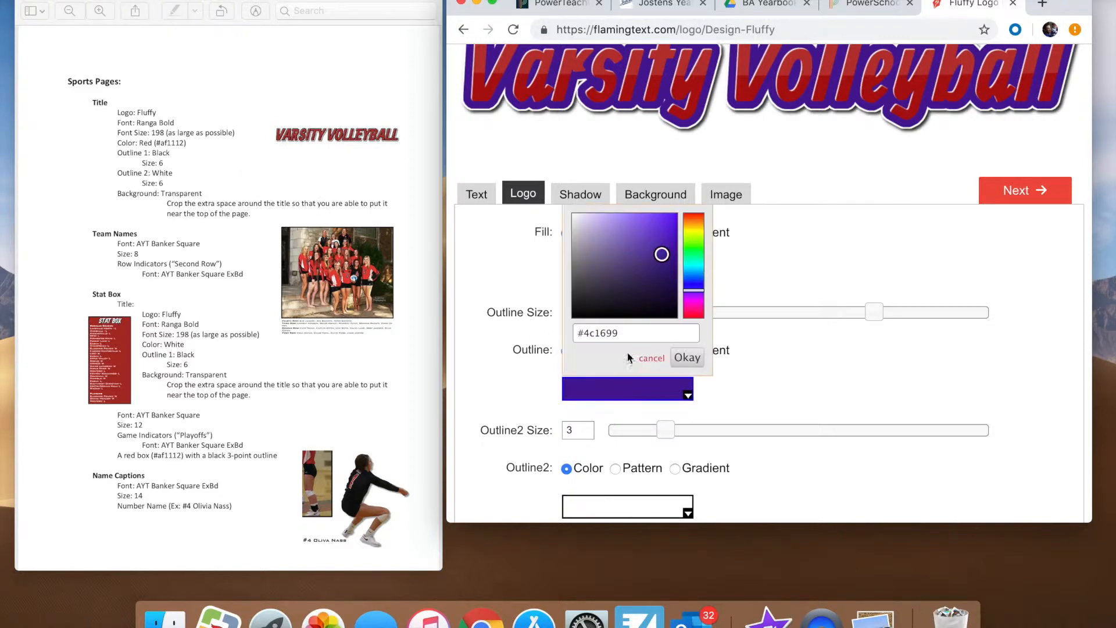
pyautogui.moveTo(663, 254); pyautogui.dragTo(568, 326)
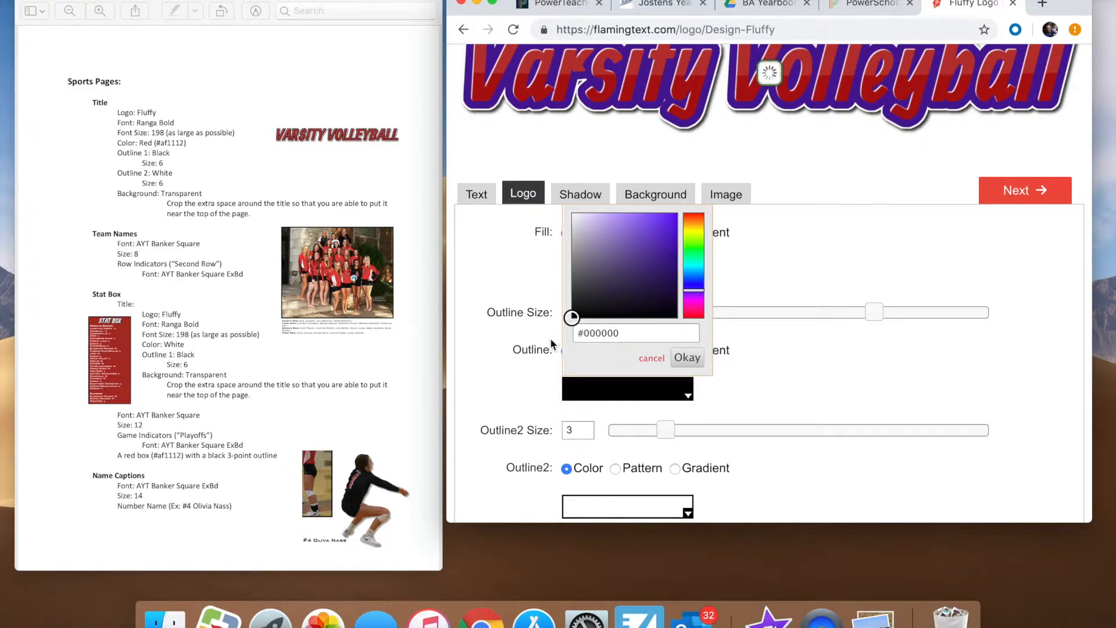
pyautogui.click(684, 357)
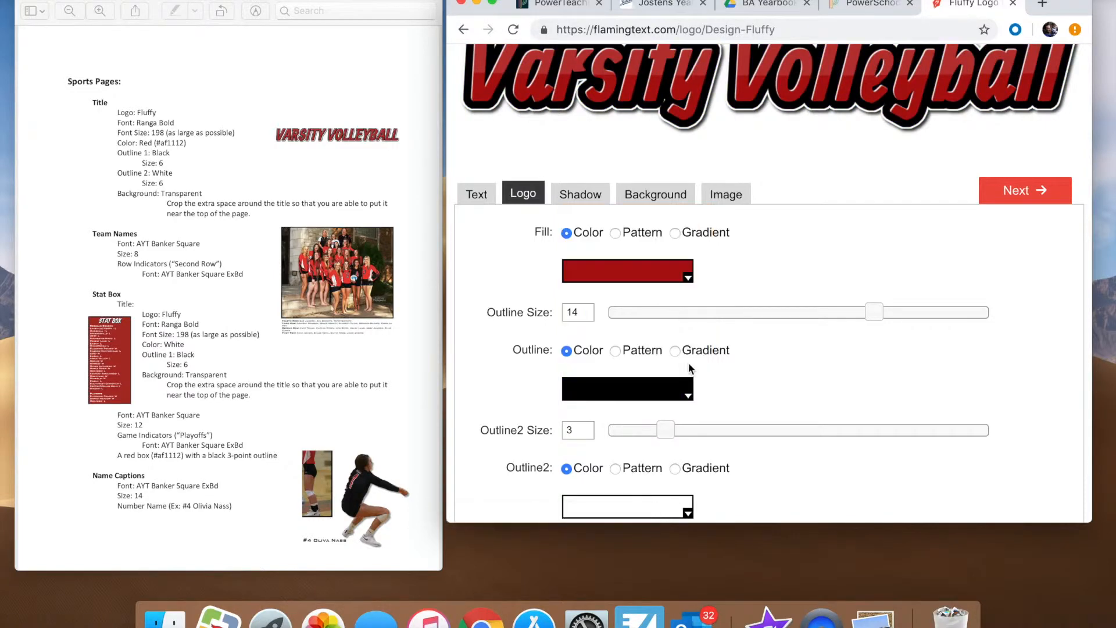
# Step: Try white, #ffffff, as the first outline color and return it to black, #000000
pyautogui.click(660, 386)
pyautogui.moveTo(573, 318)
pyautogui.mouseDown()
pyautogui.moveTo(571, 217)
pyautogui.moveTo(558, 214)
pyautogui.mouseUp()
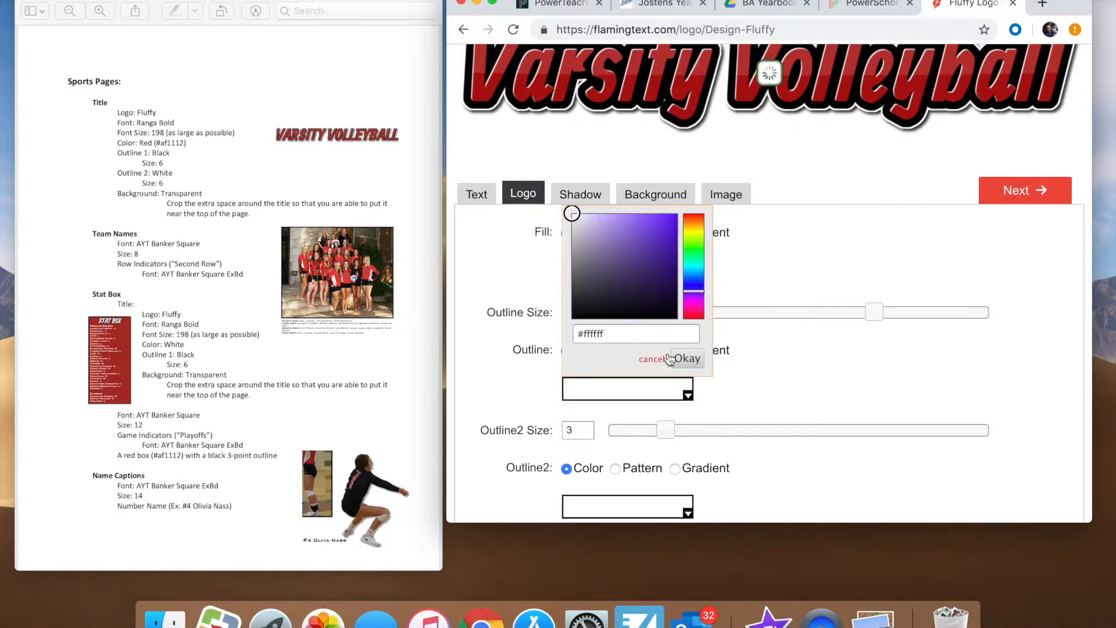
pyautogui.moveTo(572, 213); pyautogui.dragTo(547, 343)
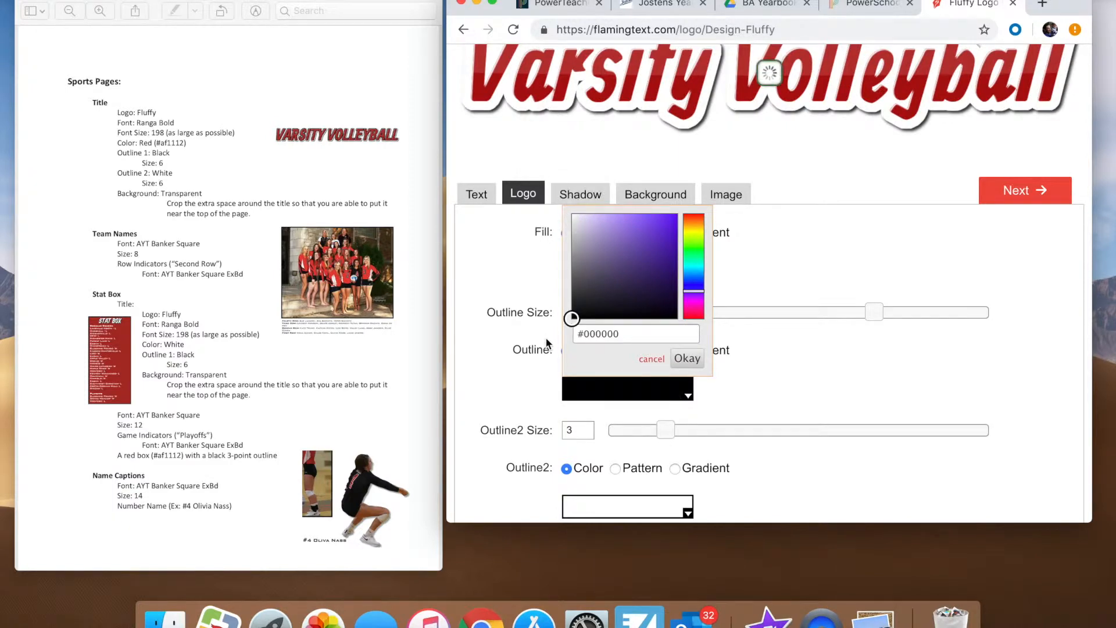
pyautogui.click(687, 358)
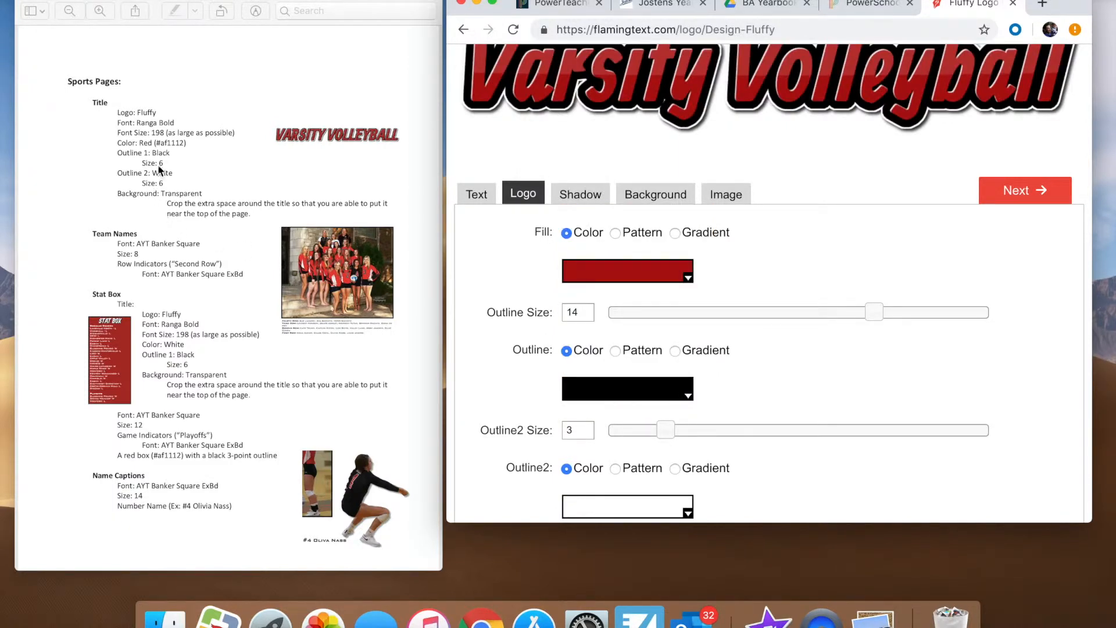
# Step: Set both the first and the second outline size of the logo to 6
pyautogui.doubleClick(576, 313)
pyautogui.write('6')
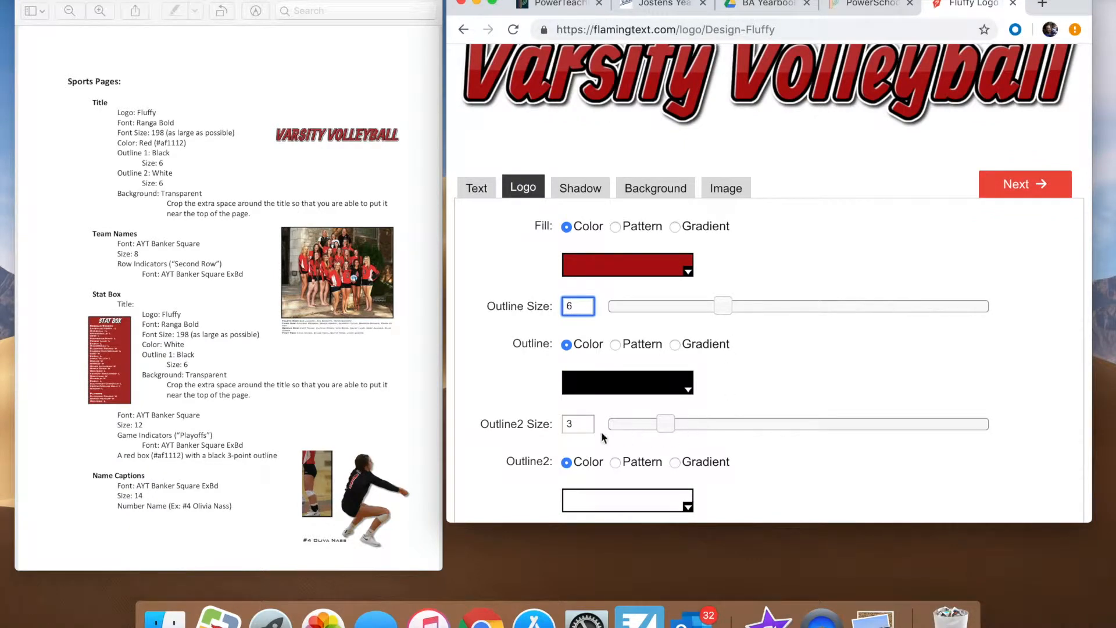
pyautogui.click(583, 428)
pyautogui.press('BackSpace')
pyautogui.write('6')
# Step: Set the logo's second outline color to white, #ffffff
pyautogui.scroll(-1, 658, 483)
pyautogui.scroll(-1, 658, 483)
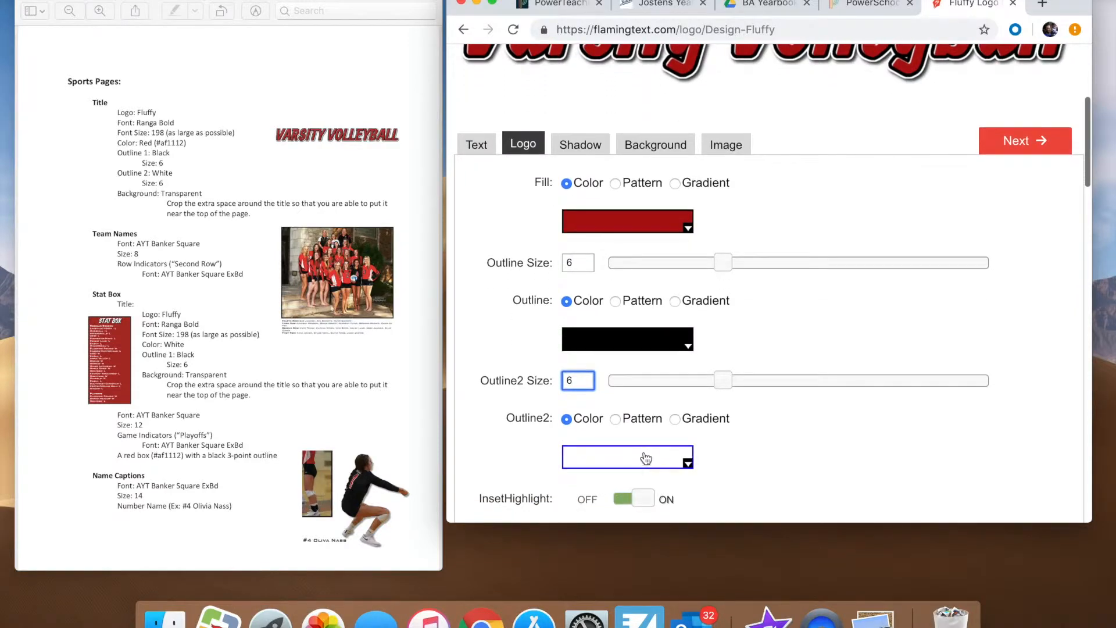
pyautogui.click(643, 456)
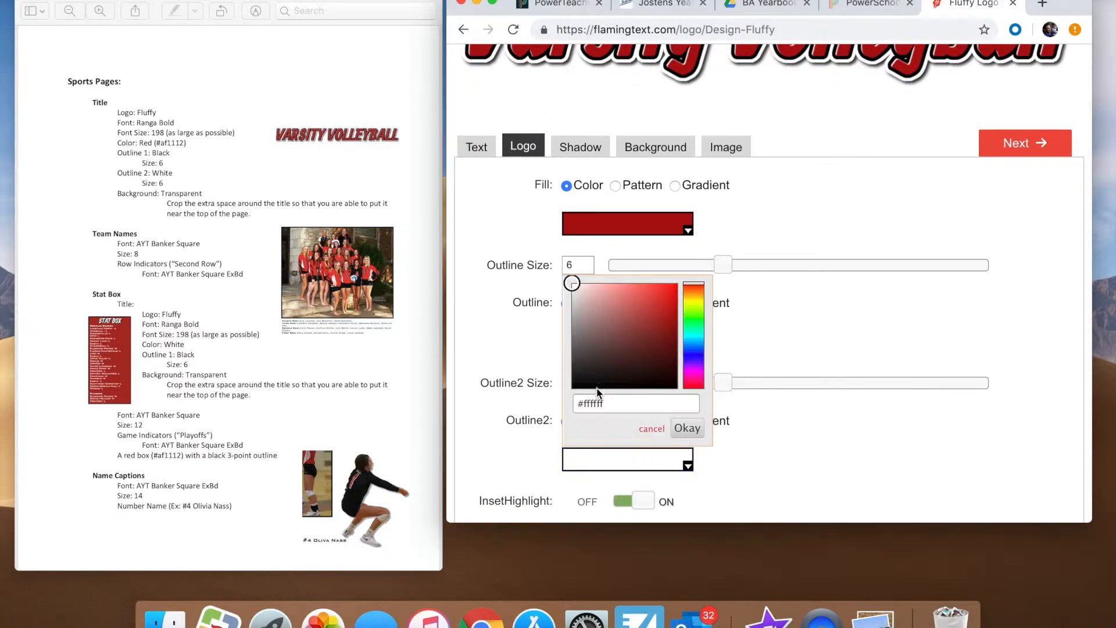
pyautogui.click(687, 426)
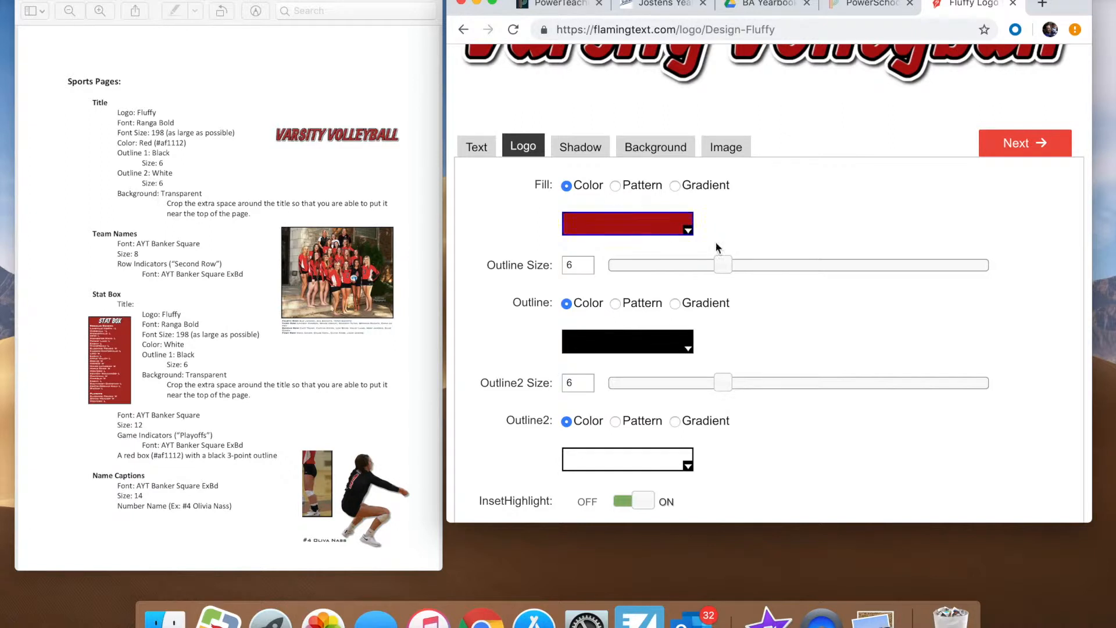
# Step: Replace the logo text with "VARSITY VOLLEYBALL" in all capitals
pyautogui.scroll(6, 794, 236)
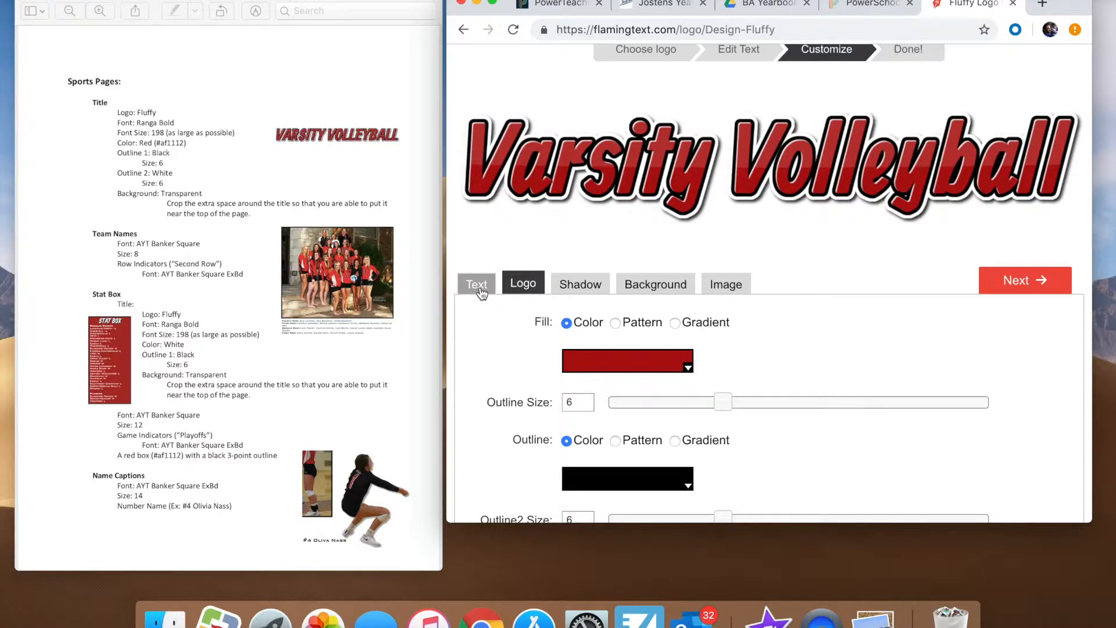
pyautogui.click(478, 285)
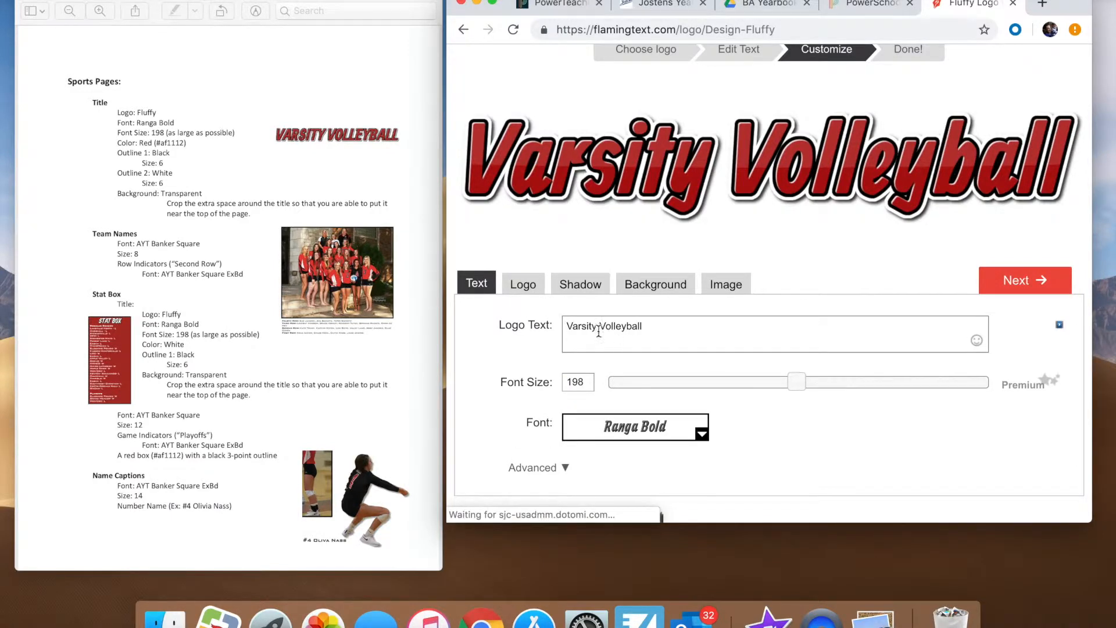
pyautogui.moveTo(643, 327); pyautogui.dragTo(628, 327)
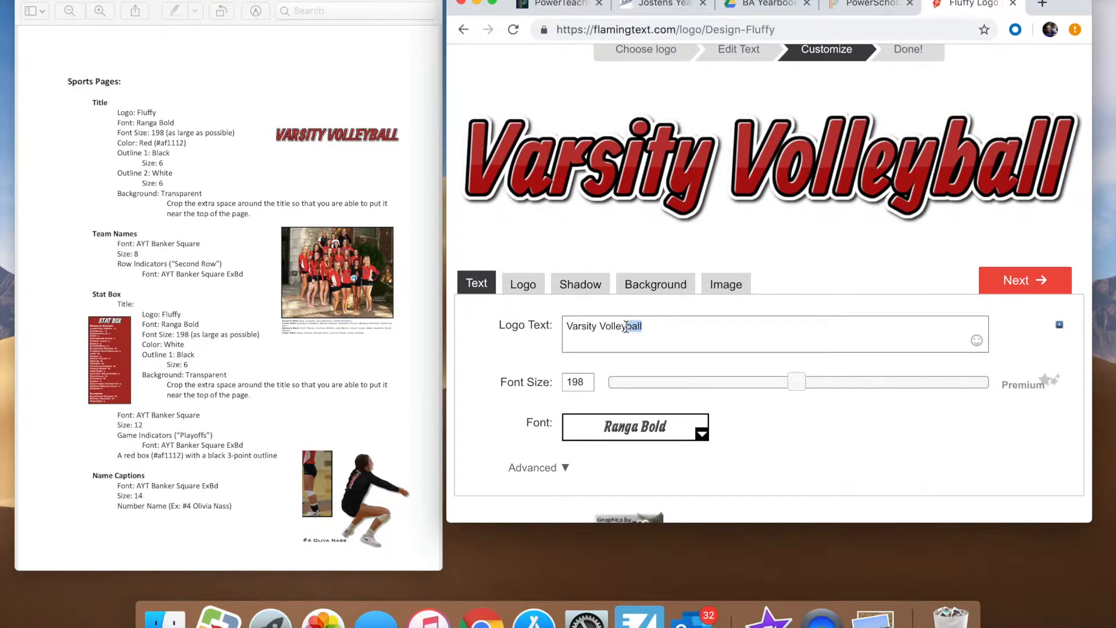
pyautogui.press('BackSpace')
pyautogui.press('BackSpace')
pyautogui.press('BackSpace')
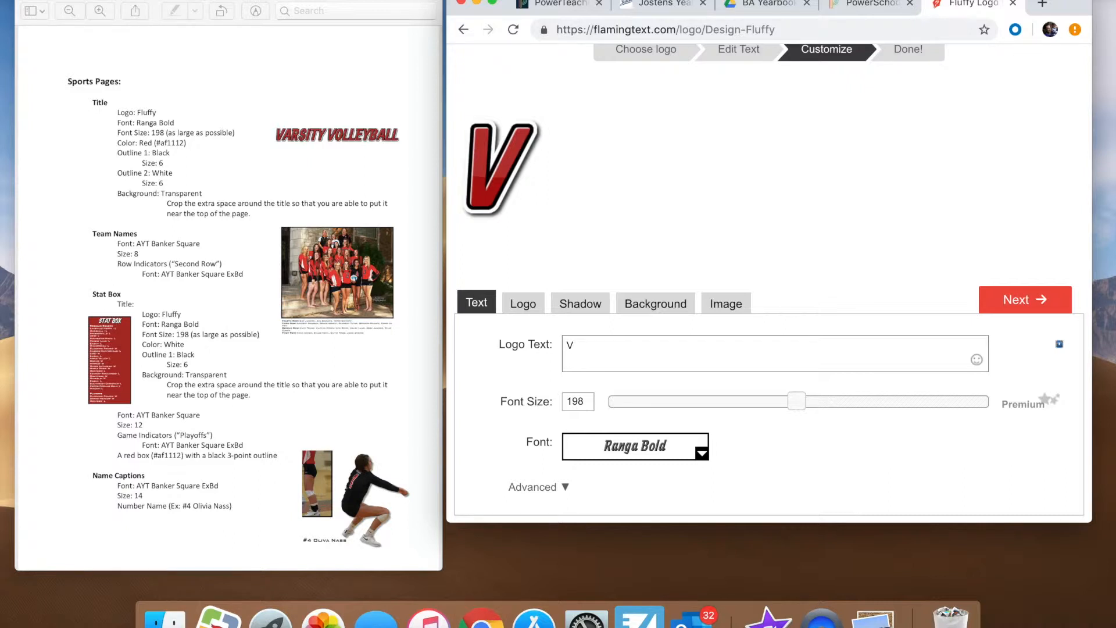
pyautogui.write('AR')
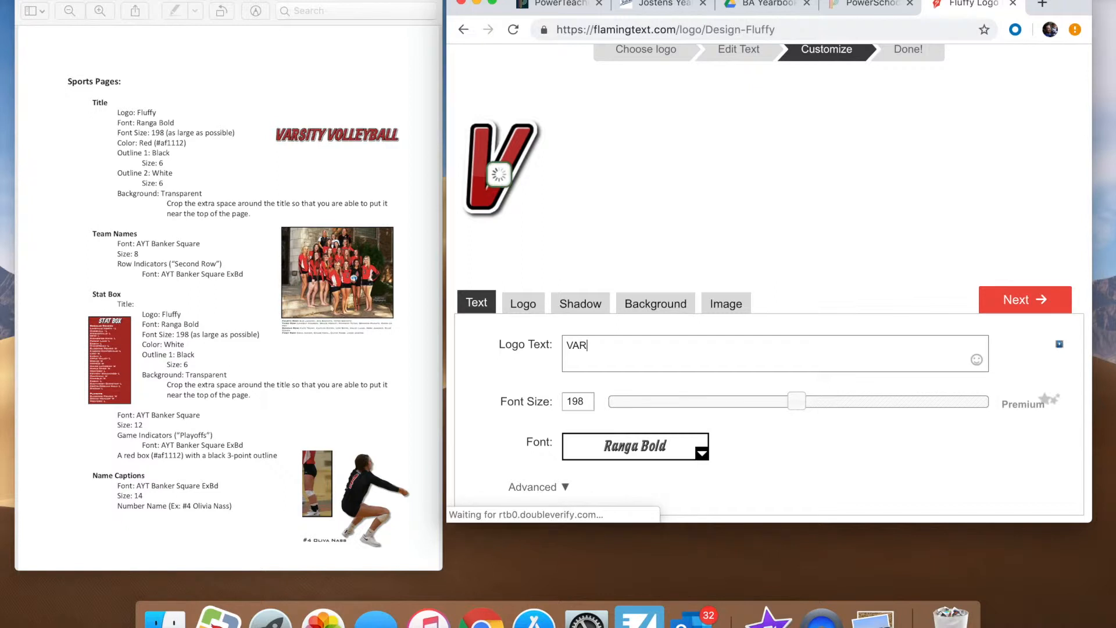
pyautogui.write('SITY VoLLEYBALL')
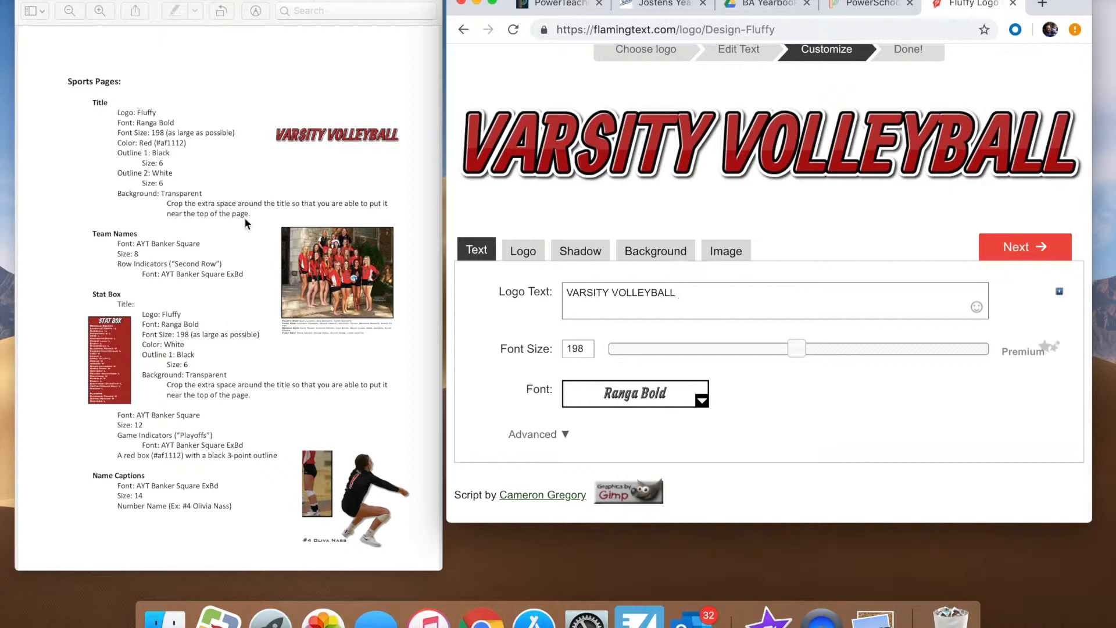
# Step: Make the logo's background transparent and generate the finished logo, skipping the creator.me promotion
pyautogui.click(650, 252)
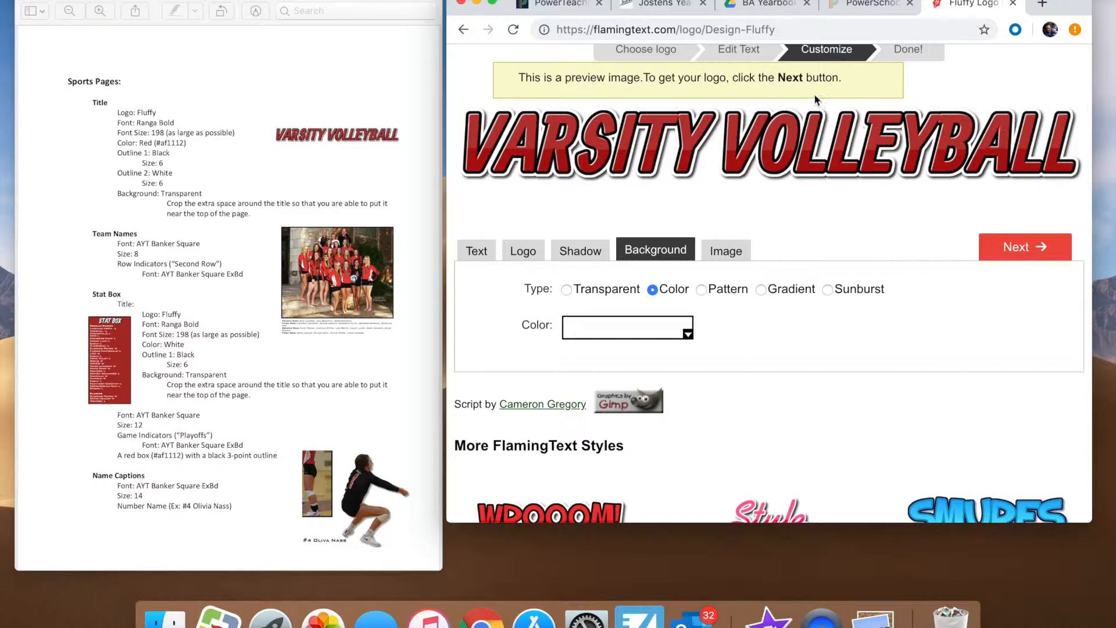
pyautogui.click(567, 290)
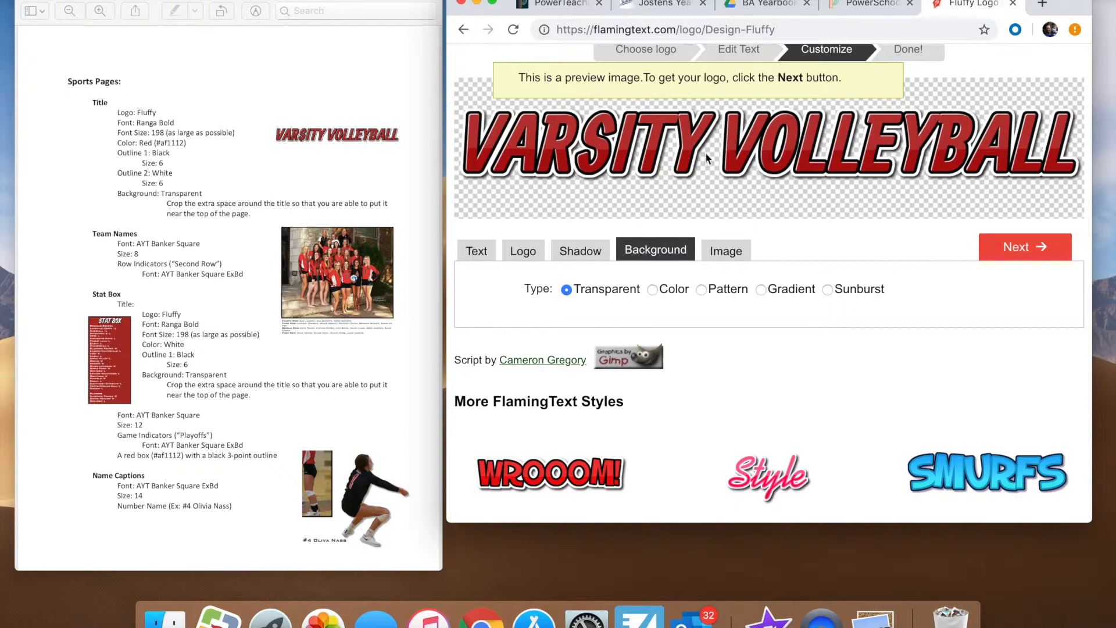
pyautogui.click(1008, 248)
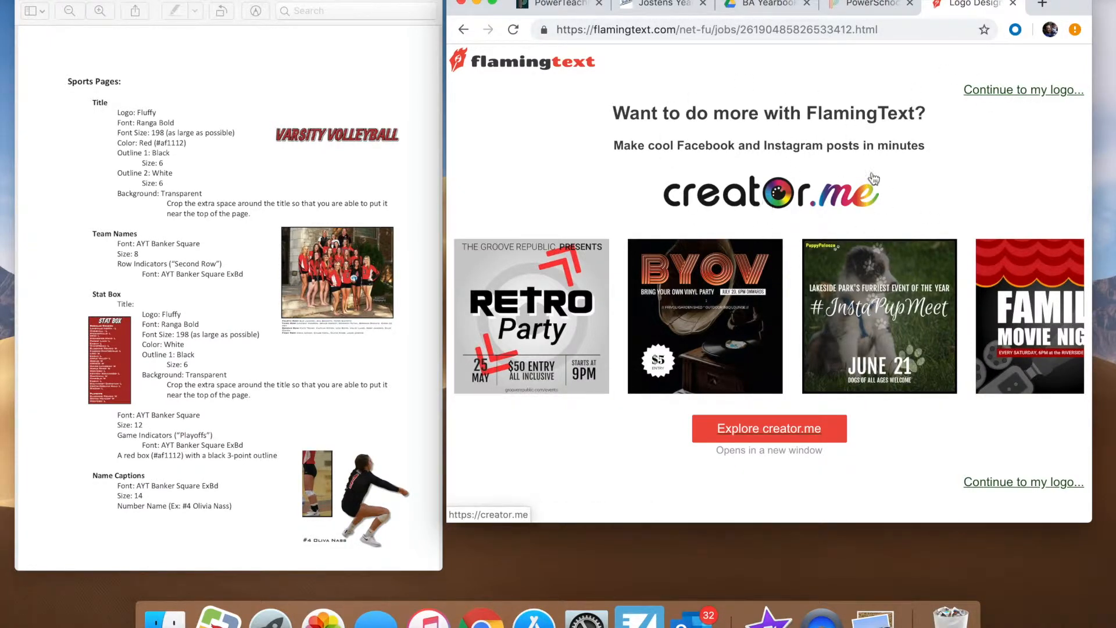
pyautogui.click(1009, 93)
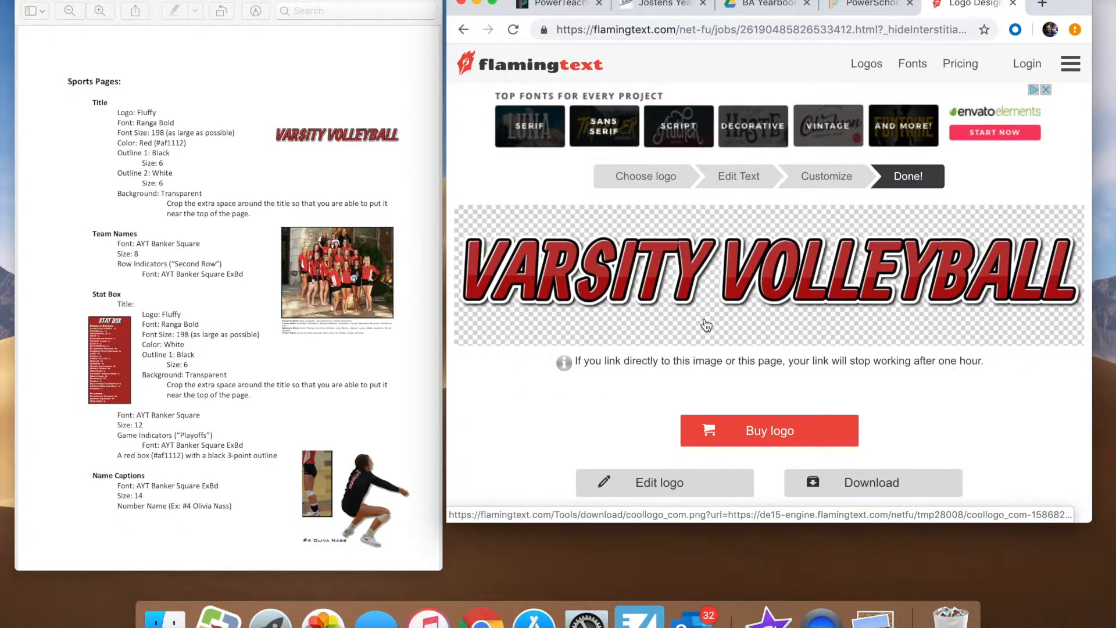
# Step: Download the finished logo as a PNG, switch to Finder and open the Downloads folder
pyautogui.scroll(-2, 706, 326)
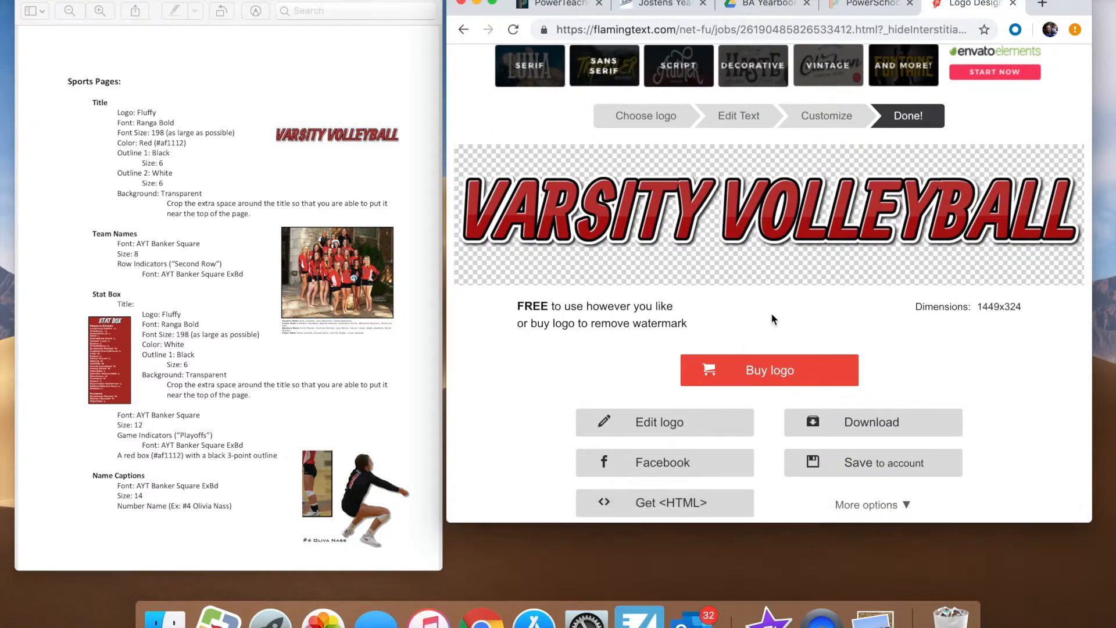
pyautogui.scroll(-2, 772, 313)
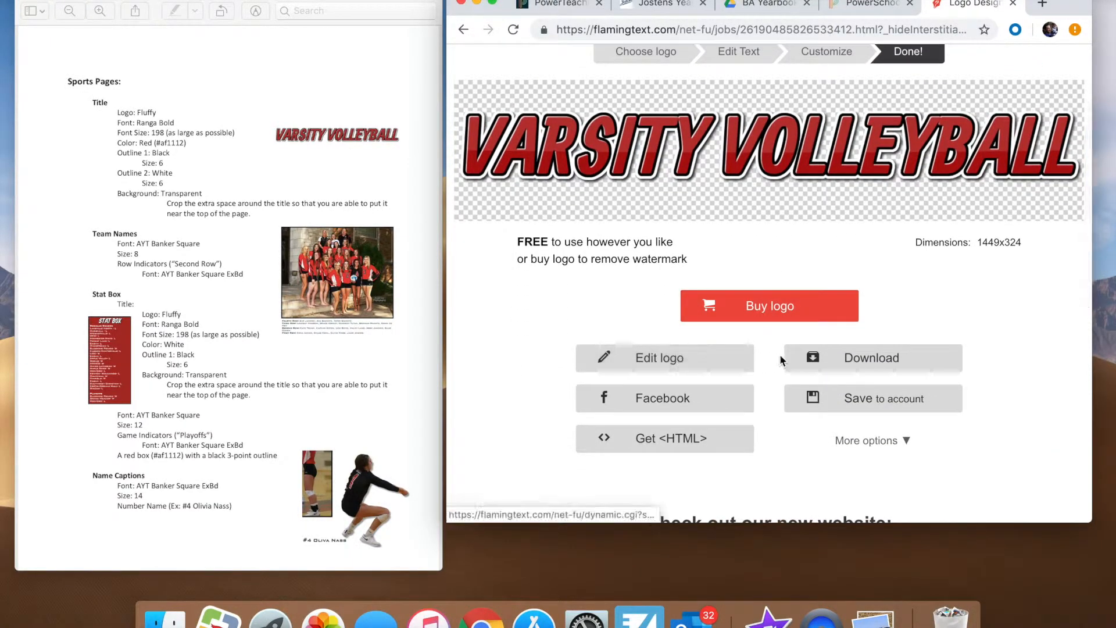
pyautogui.click(841, 363)
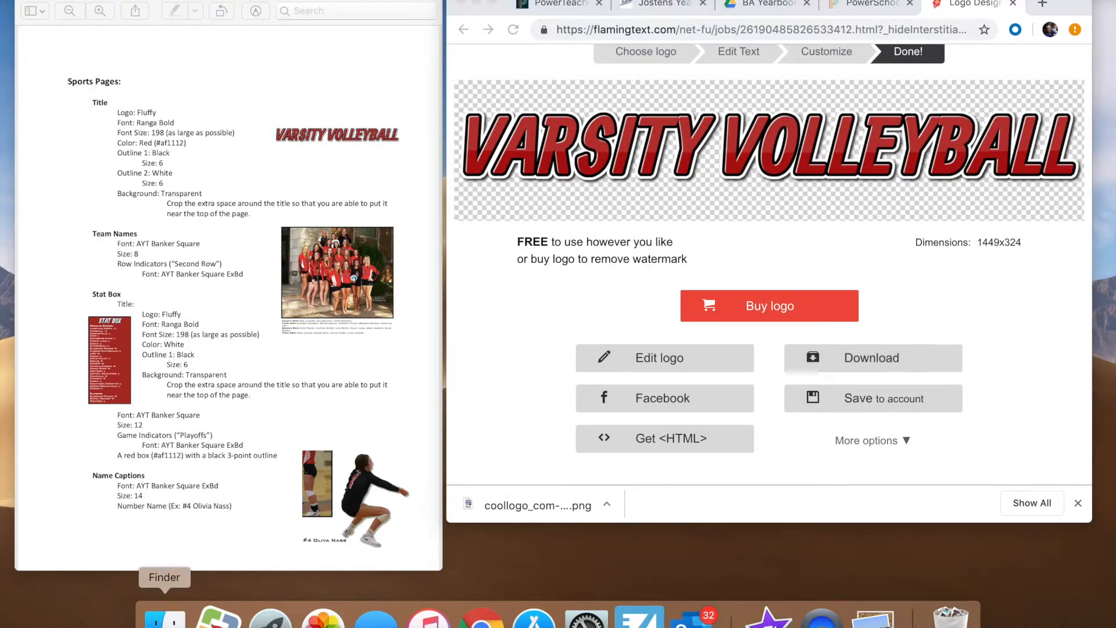
pyautogui.click(165, 616)
pyautogui.click(158, 306)
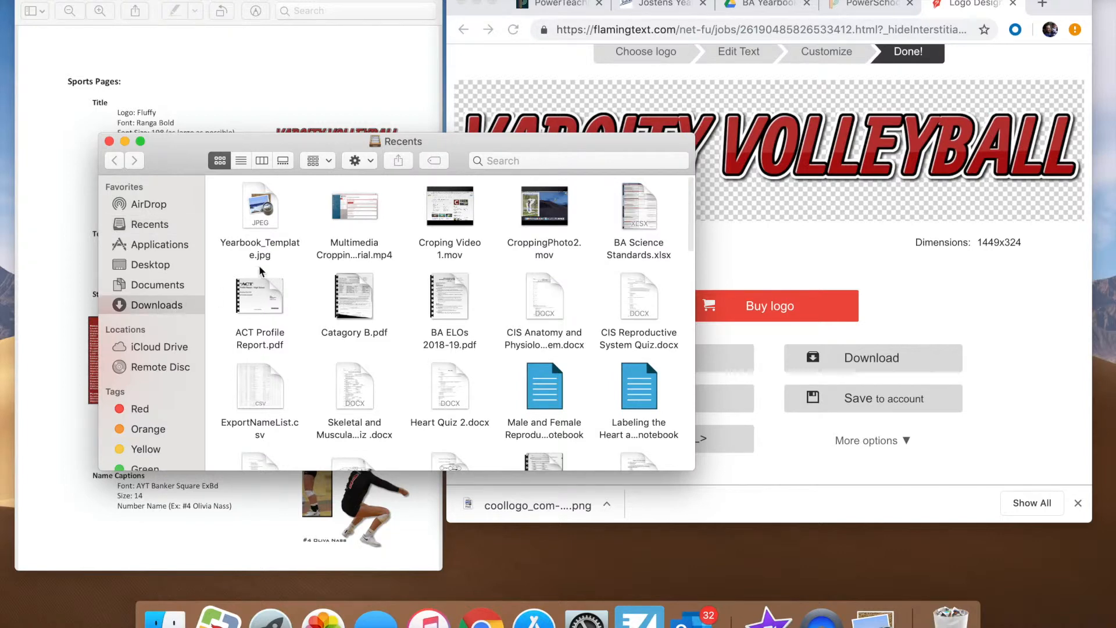
# Step: Move coollogo_com-15868218.png from the Downloads folder to the desktop and return to the browser
pyautogui.click(265, 203)
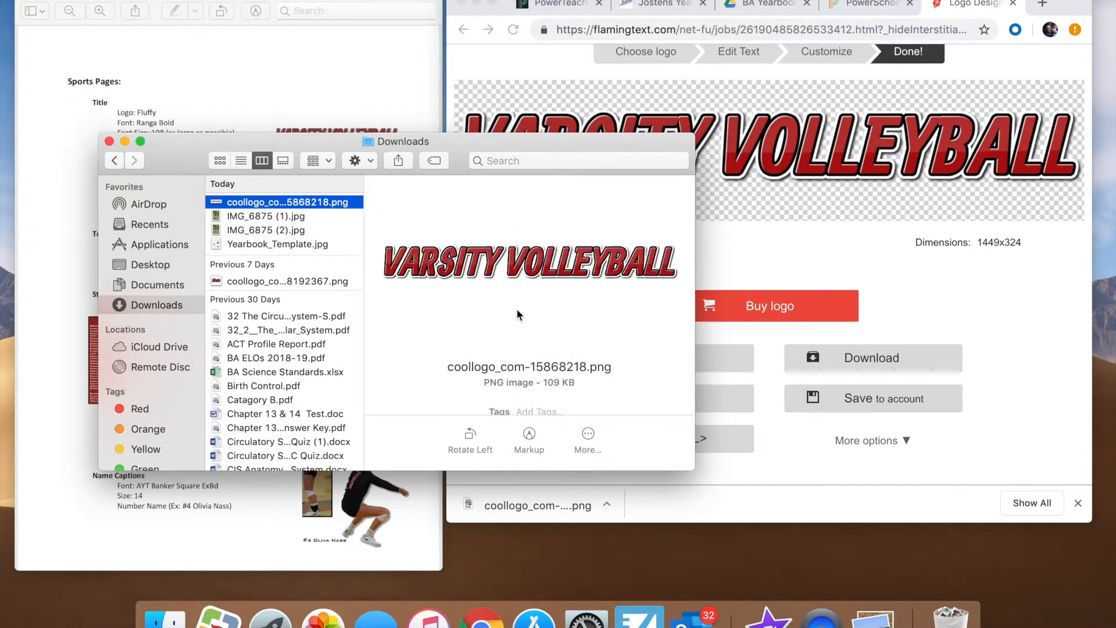
pyautogui.moveTo(293, 206); pyautogui.dragTo(805, 587)
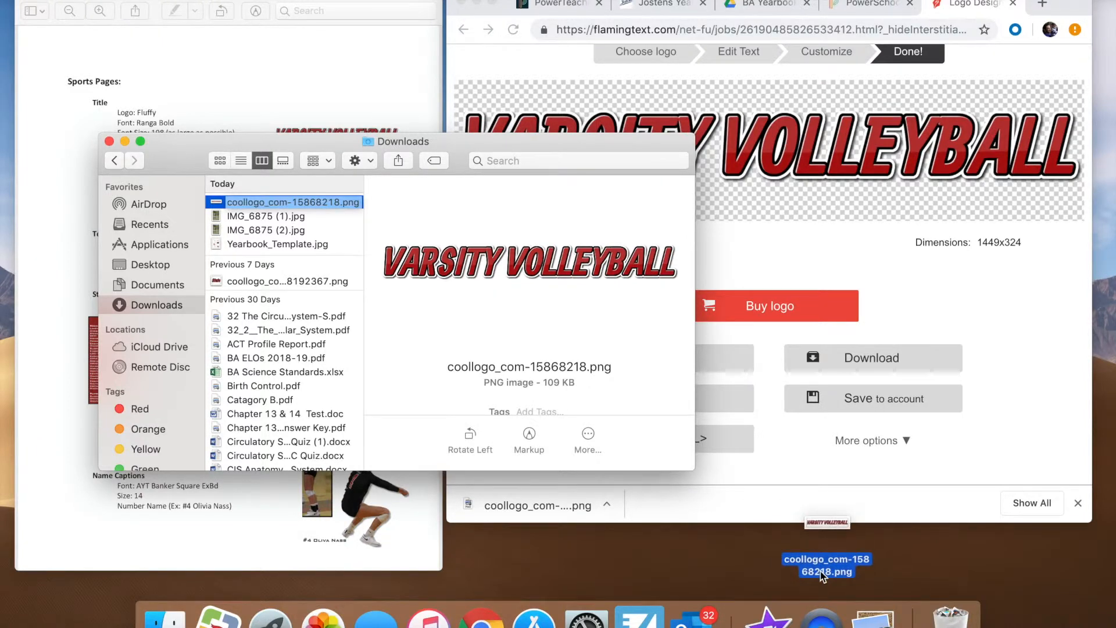
pyautogui.click(832, 260)
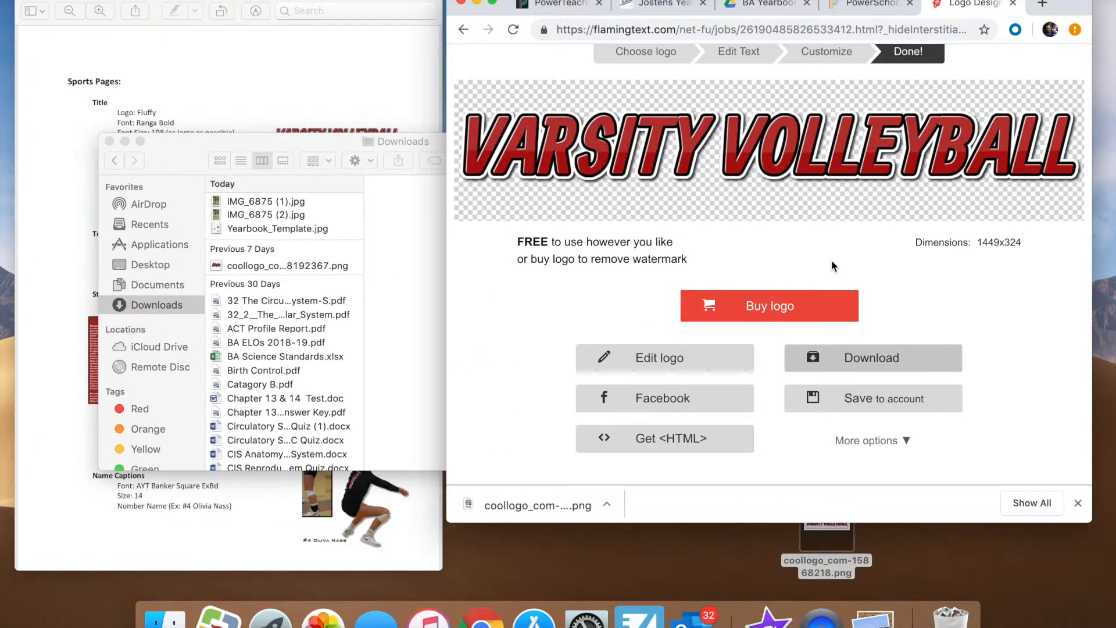
# Step: Reopen the finished logo for editing and reduce its font size to 97
pyautogui.click(663, 359)
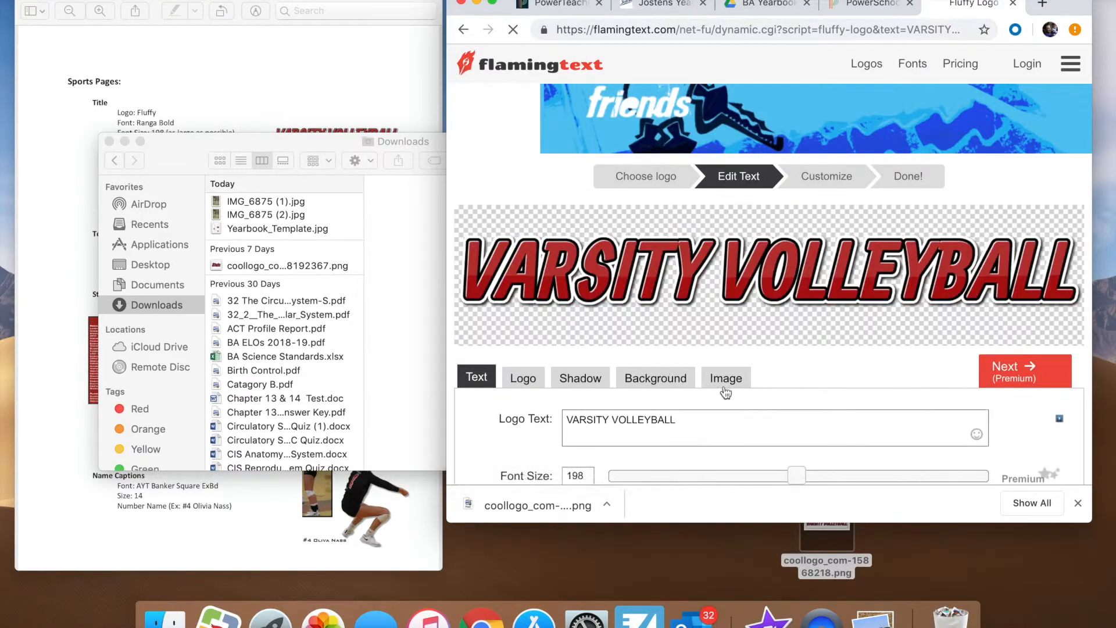
pyautogui.scroll(-5, 694, 350)
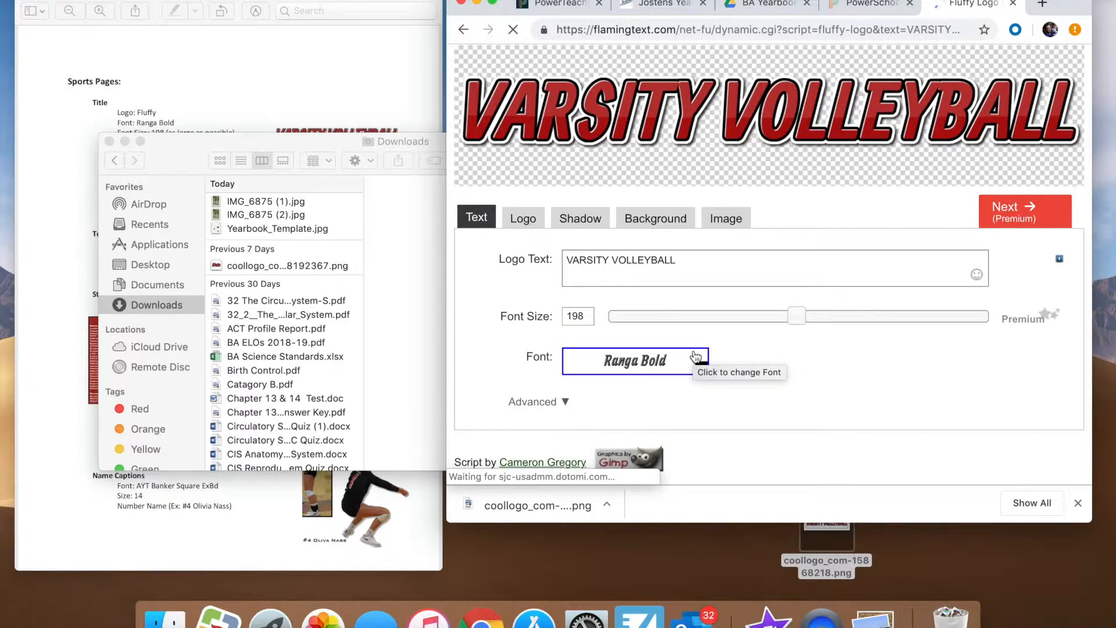
pyautogui.click(706, 315)
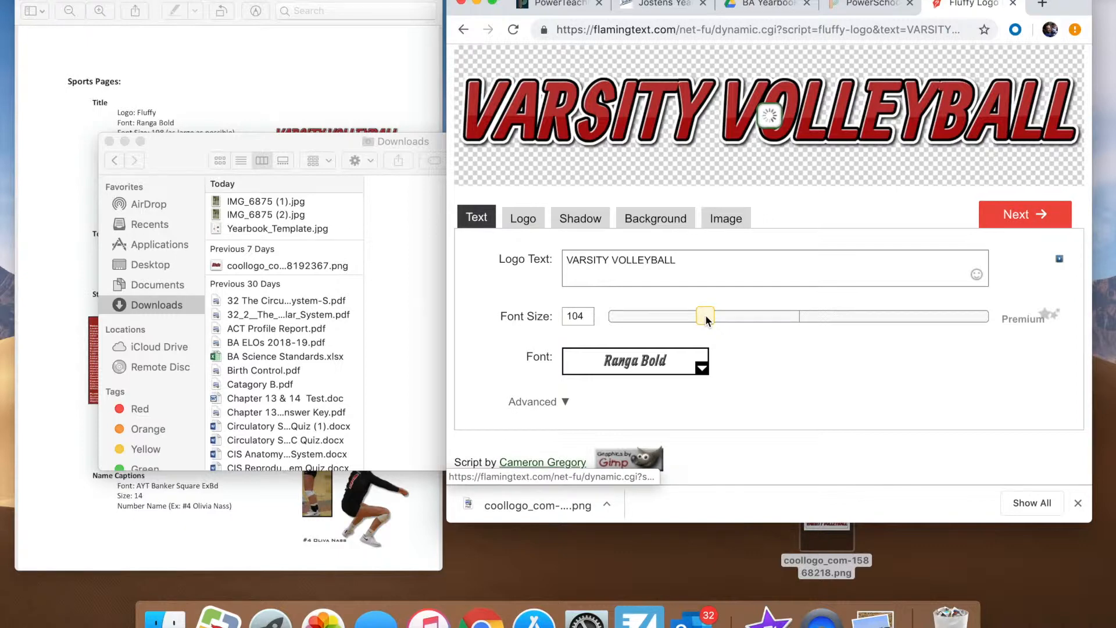
pyautogui.click(664, 315)
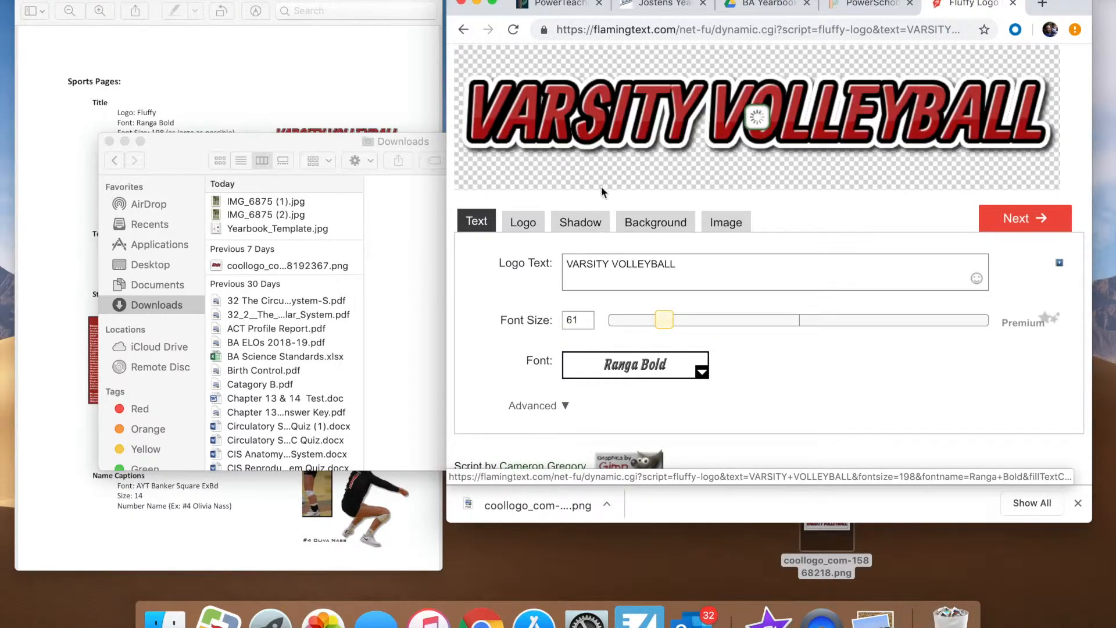
pyautogui.click(697, 288)
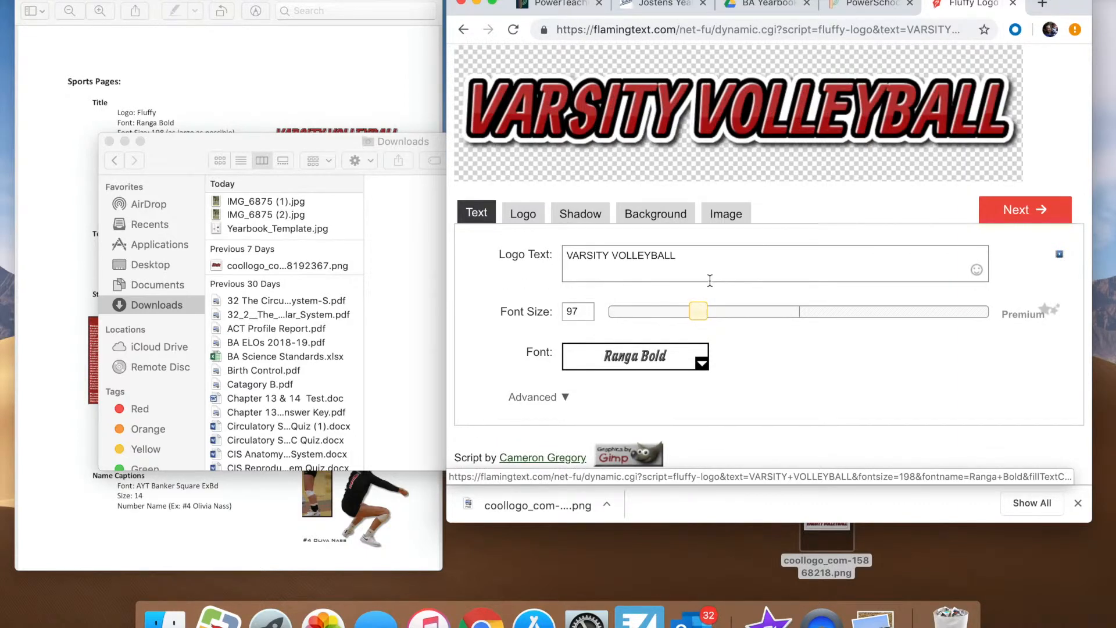
# Step: Switch the logo's background from transparent to a solid white color and generate the logo, dismissing the promotion
pyautogui.click(628, 220)
pyautogui.click(652, 252)
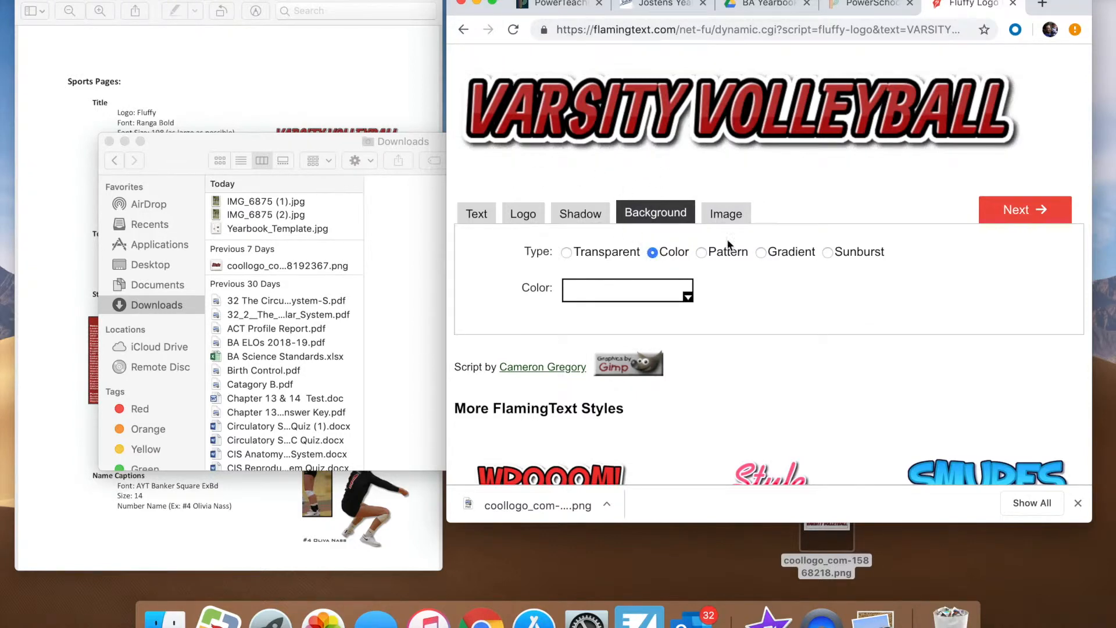
pyautogui.click(1006, 215)
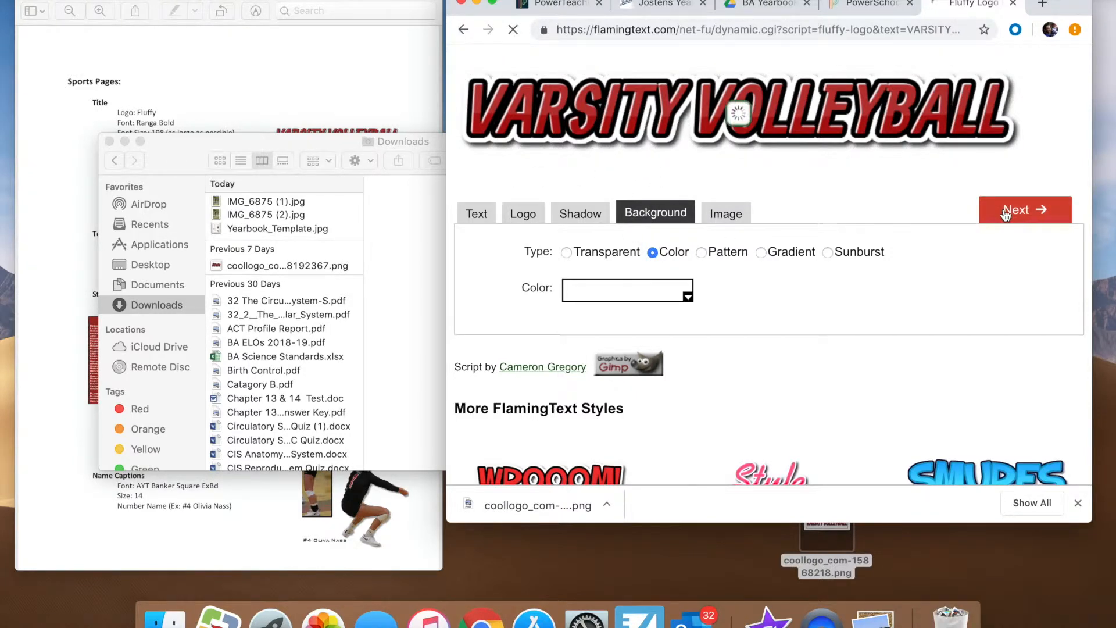
pyautogui.click(1017, 93)
# Step: Download the white-background logo, move coollogo_com-27951026.png from Downloads to the desktop, and close the Finder window
pyautogui.scroll(-3, 843, 363)
pyautogui.click(859, 343)
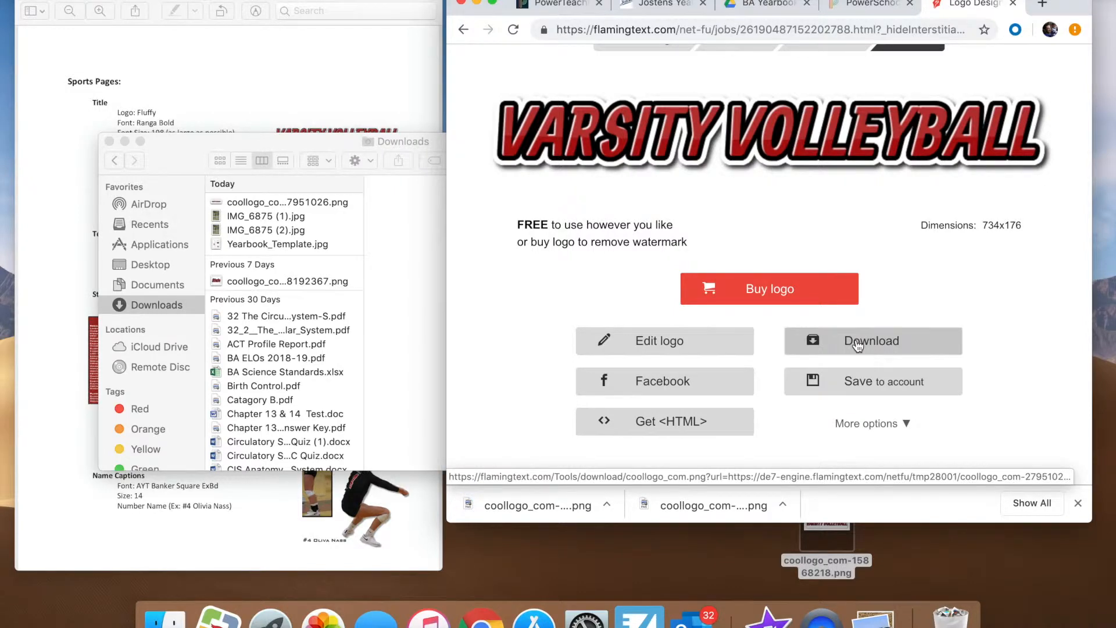
pyautogui.click(156, 314)
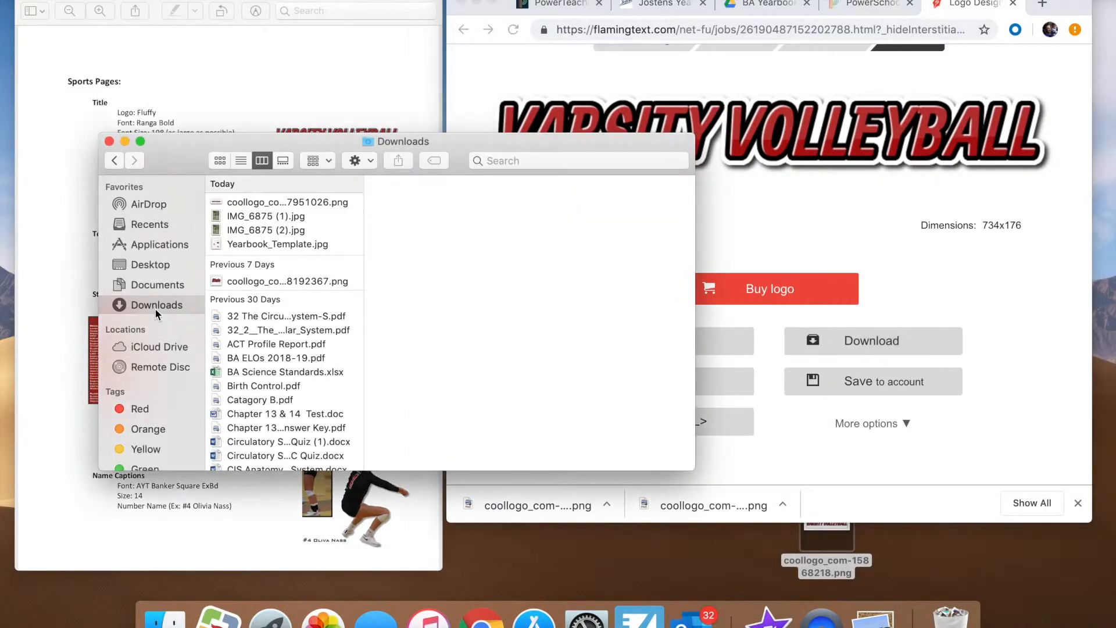
pyautogui.click(235, 201)
pyautogui.moveTo(236, 202); pyautogui.dragTo(674, 556)
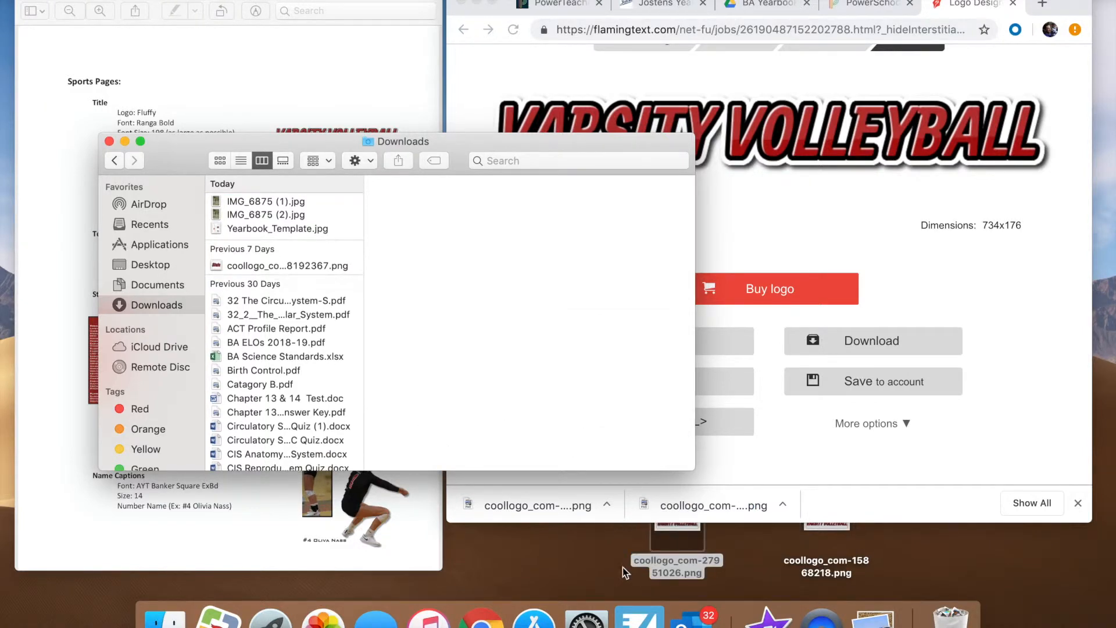
pyautogui.click(109, 142)
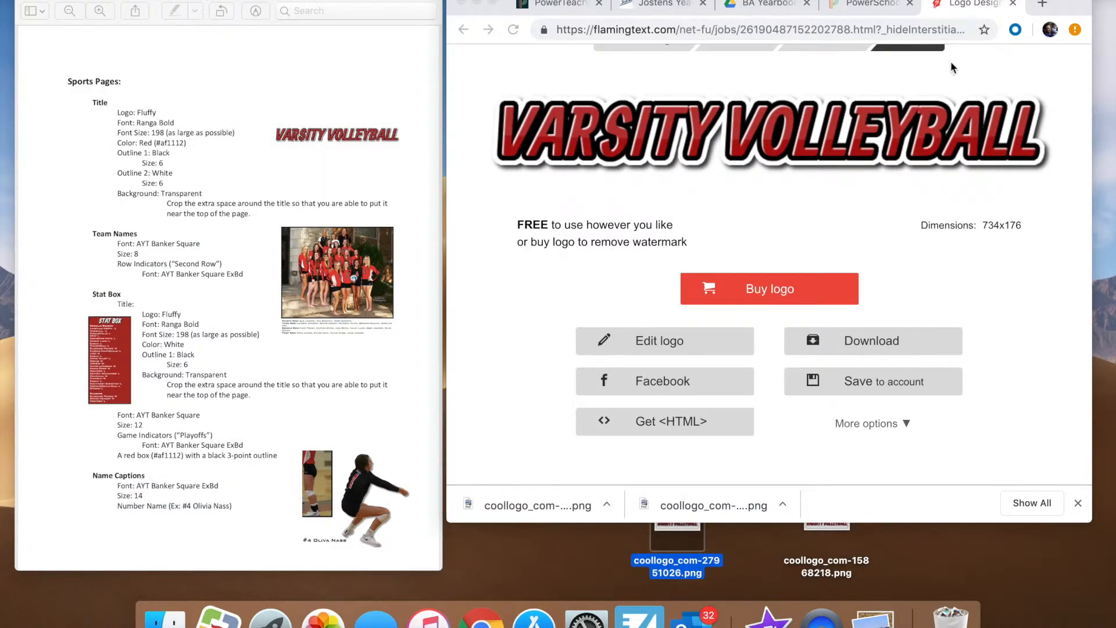
# Step: Open the Jostens Yearbook Site from the Multimedia Links page in PowerSchool and enlarge the browser window
pyautogui.click(863, 7)
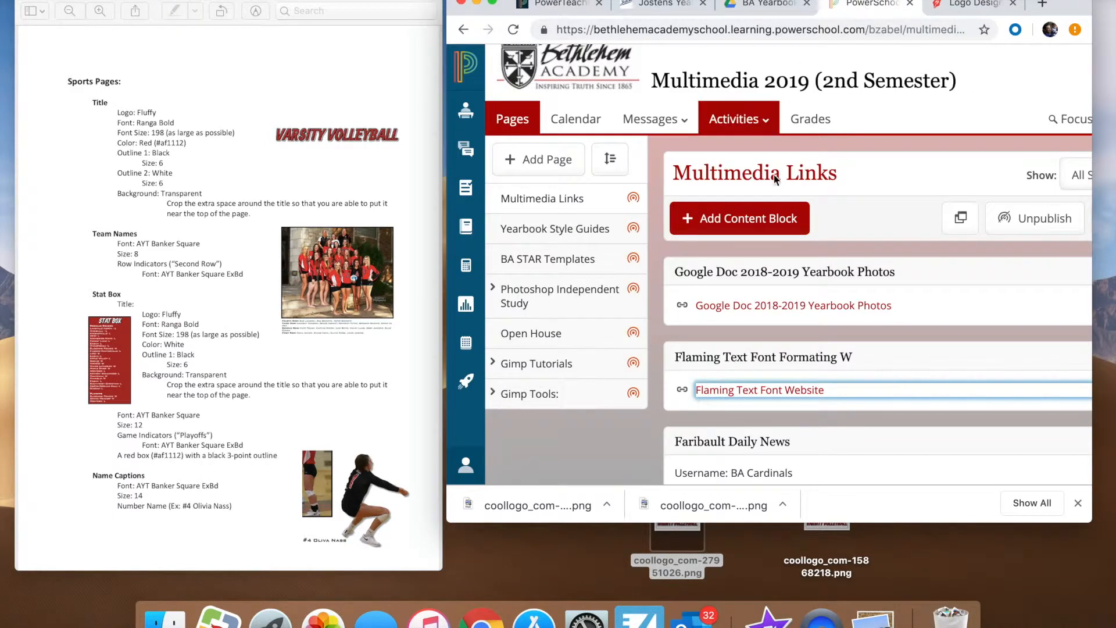
pyautogui.scroll(-5, 824, 379)
pyautogui.scroll(-3, 823, 379)
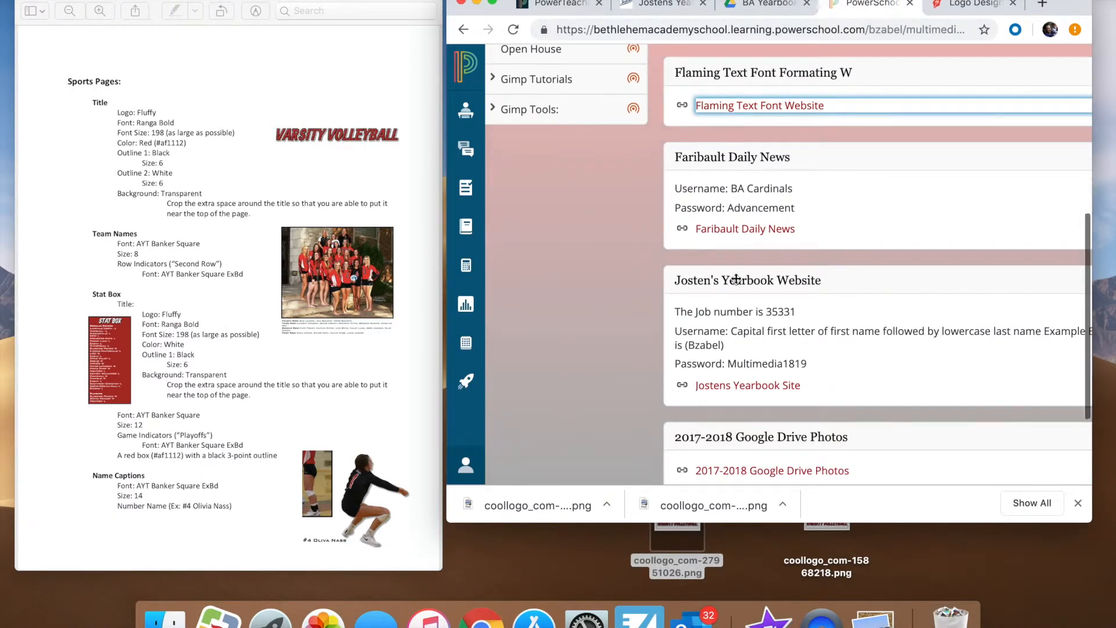
pyautogui.click(763, 384)
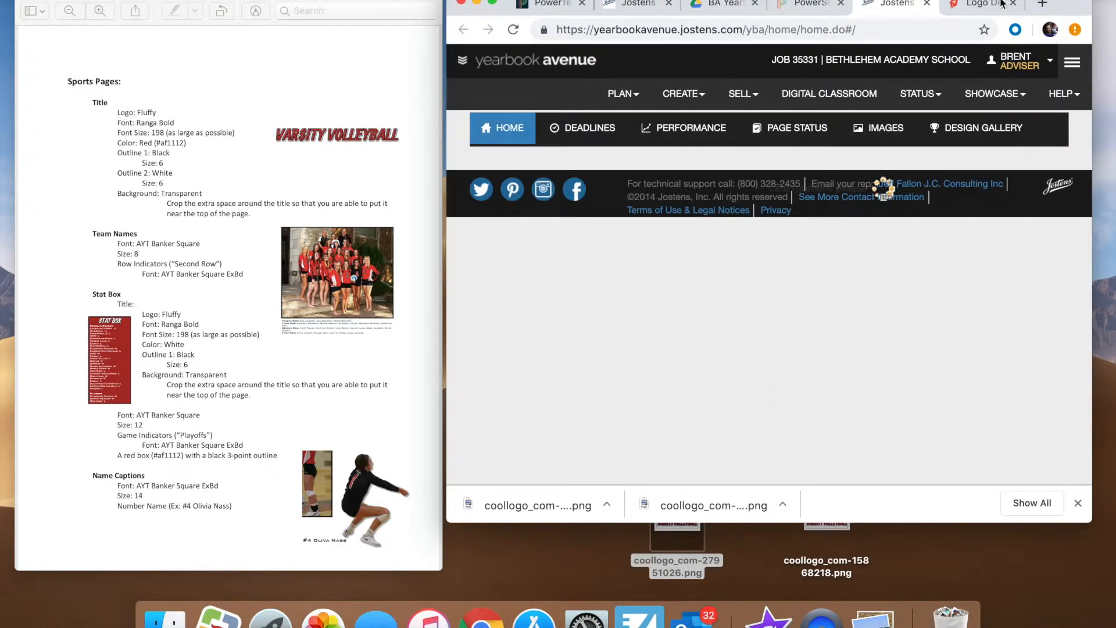
pyautogui.click(492, 3)
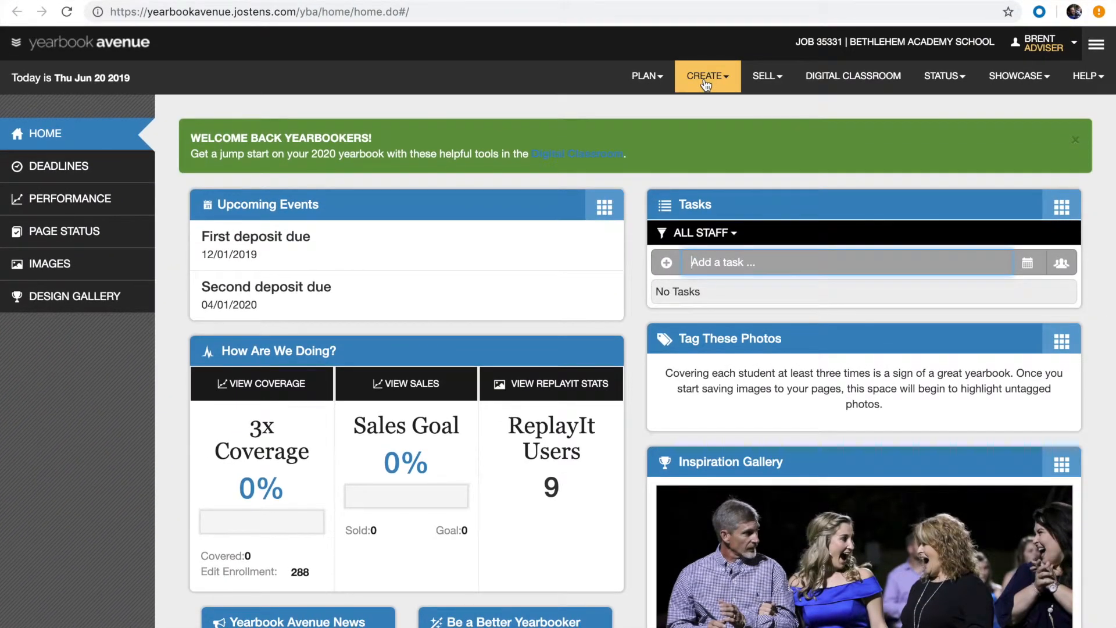
# Step: Open the yearbook's Page Ladder and go to the spread with pages 022 and 023
pyautogui.click(706, 83)
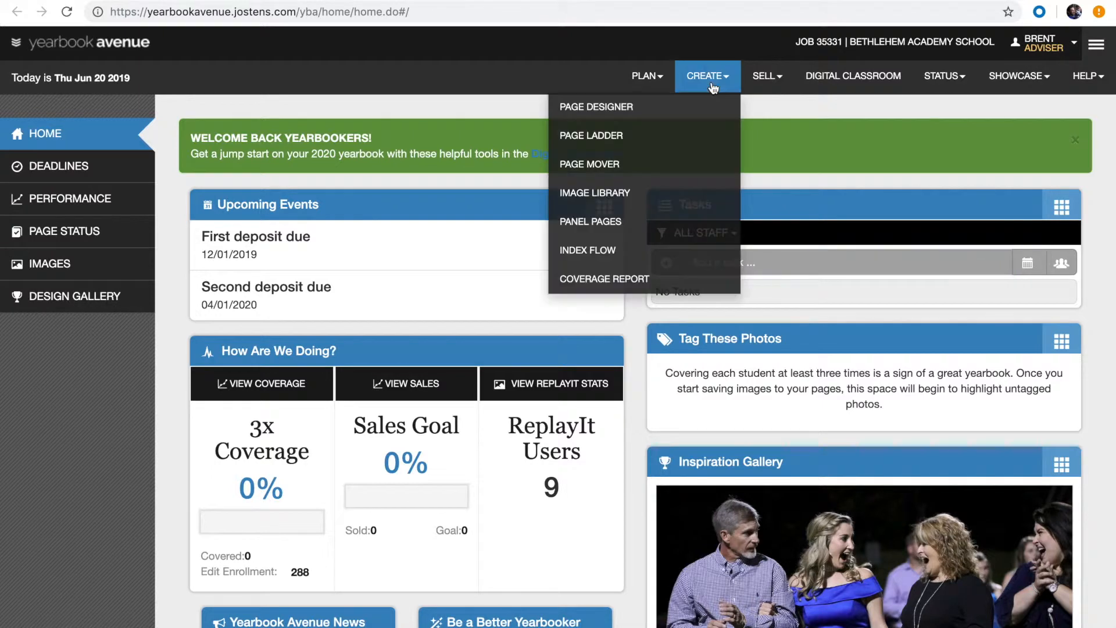
pyautogui.click(593, 137)
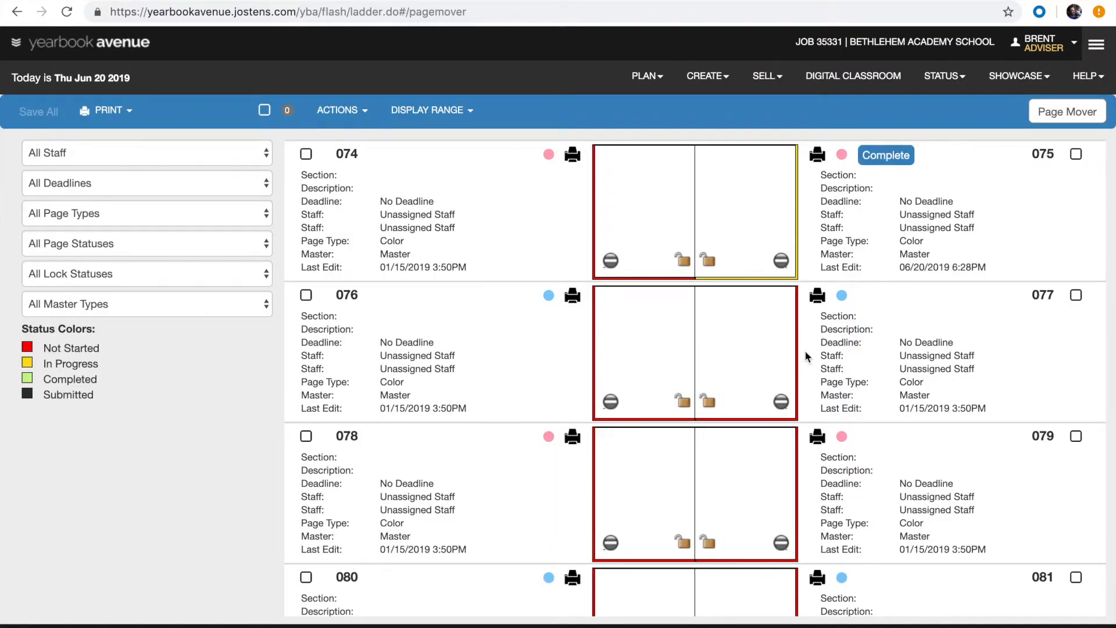
pyautogui.scroll(20, 753, 293)
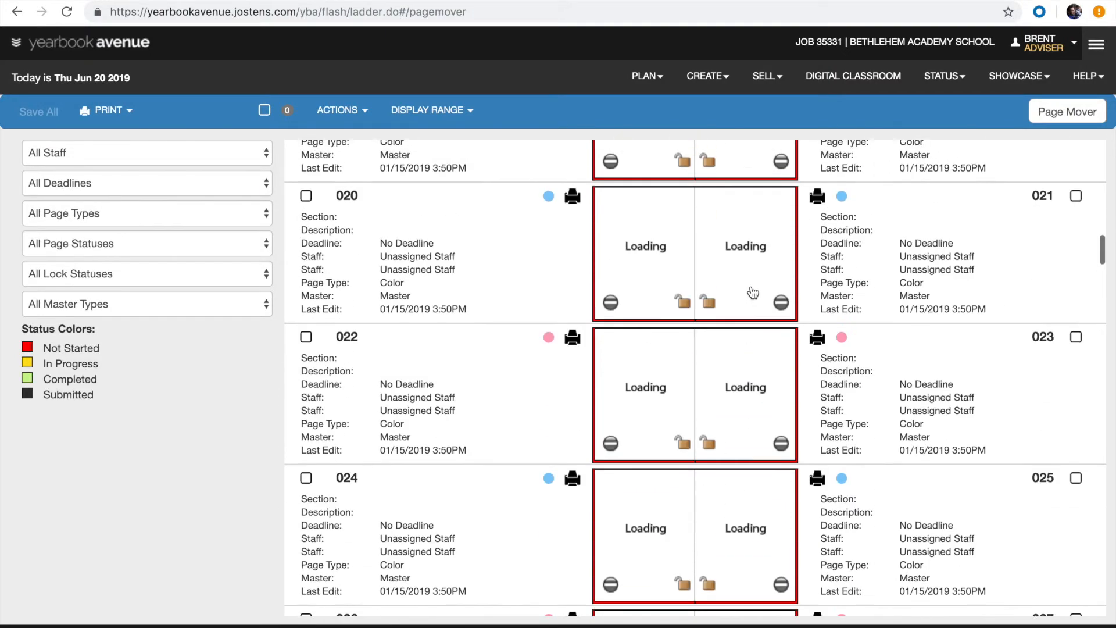
pyautogui.scroll(1, 753, 293)
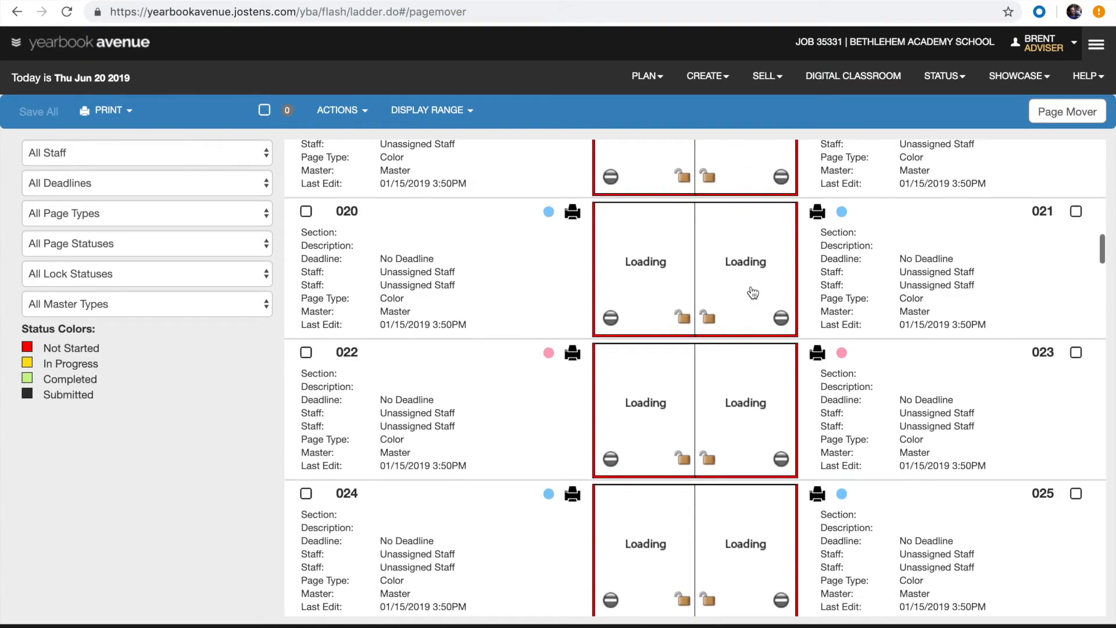
# Step: Set page 023's section to Volleyball and assign a staff member in each of its two Staff fields
pyautogui.click(932, 400)
pyautogui.click(897, 373)
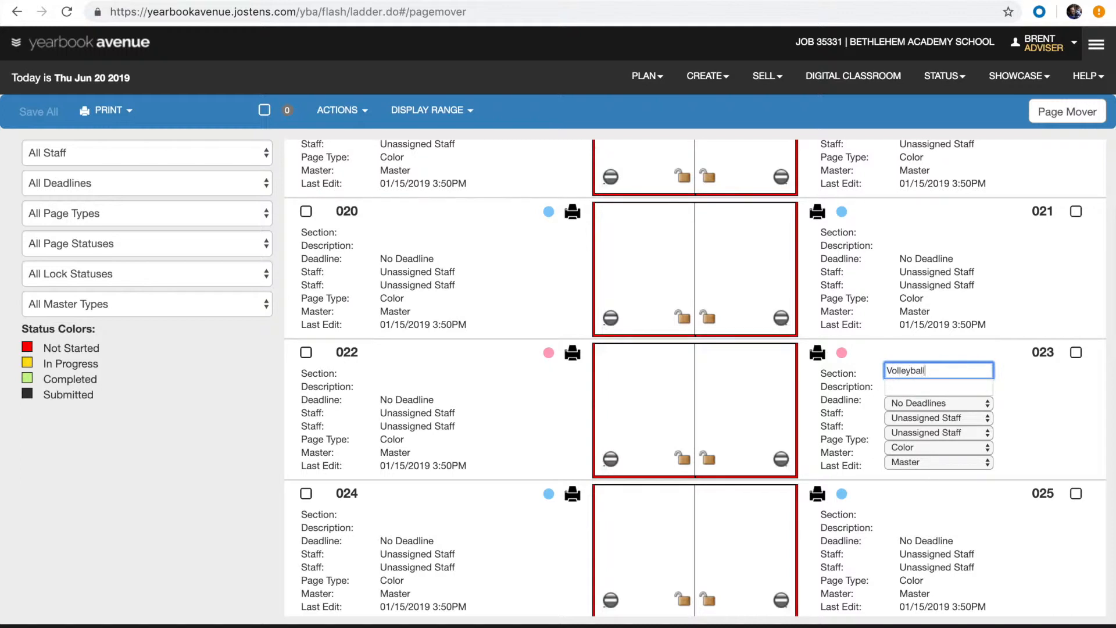
pyautogui.click(916, 419)
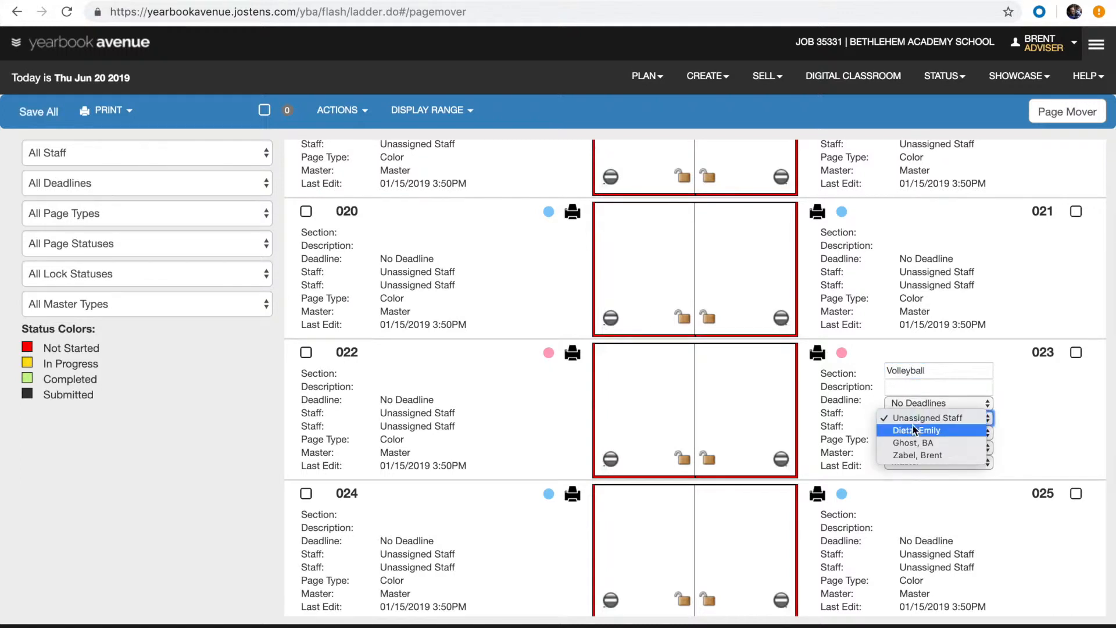
pyautogui.click(906, 431)
pyautogui.click(906, 433)
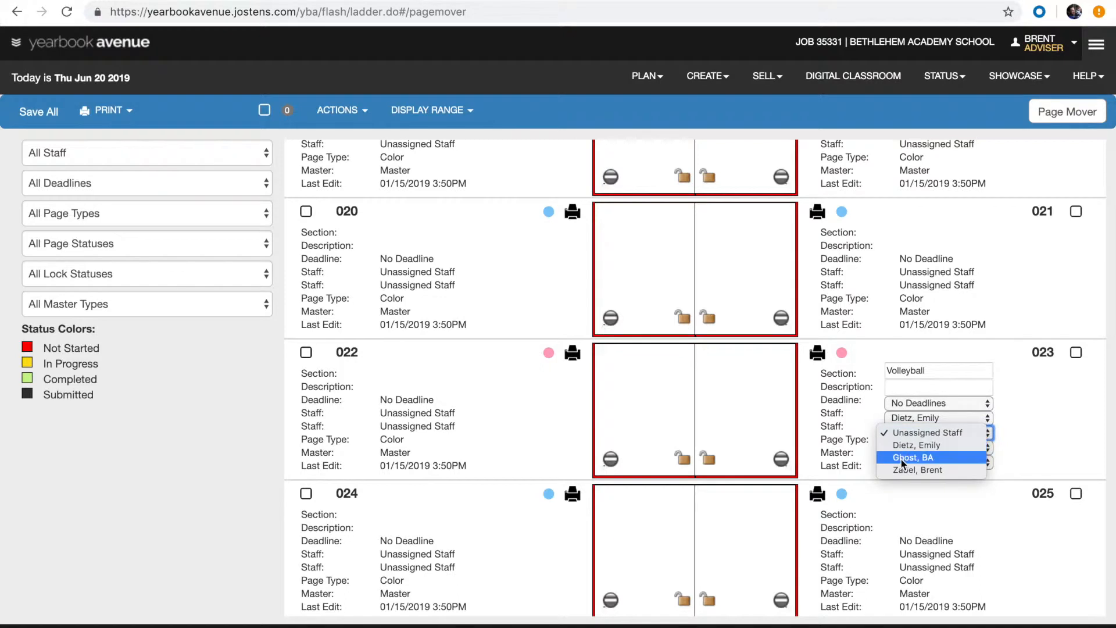
pyautogui.click(901, 472)
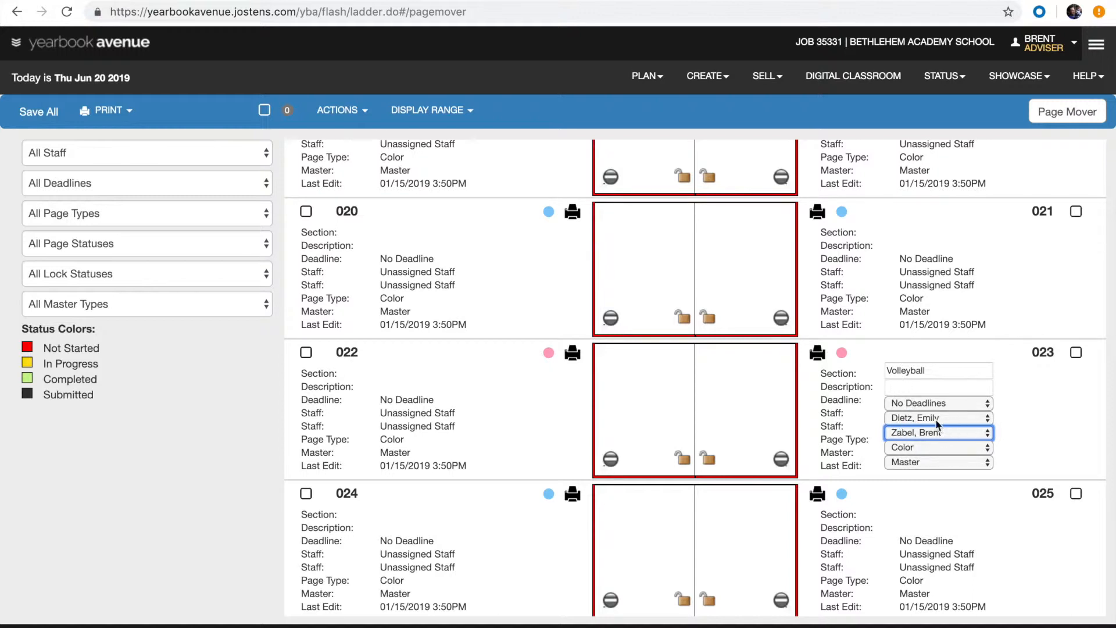
# Step: Open page 023 in the Yearbook Avenue Designer, leaving the ladder without saving, and show the image library
pyautogui.click(758, 440)
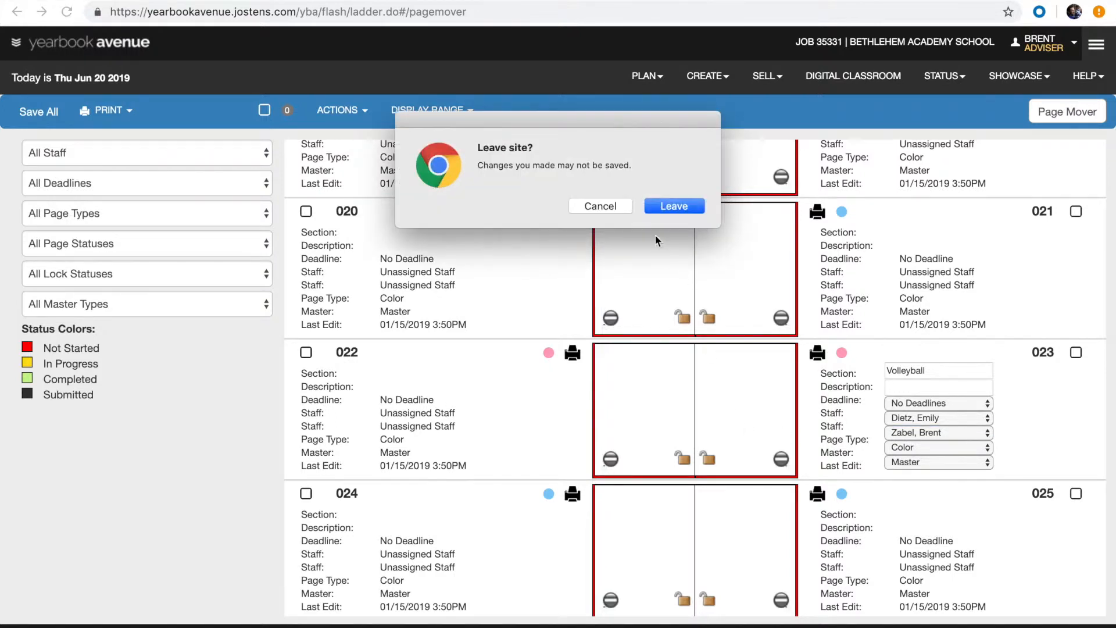
pyautogui.click(667, 206)
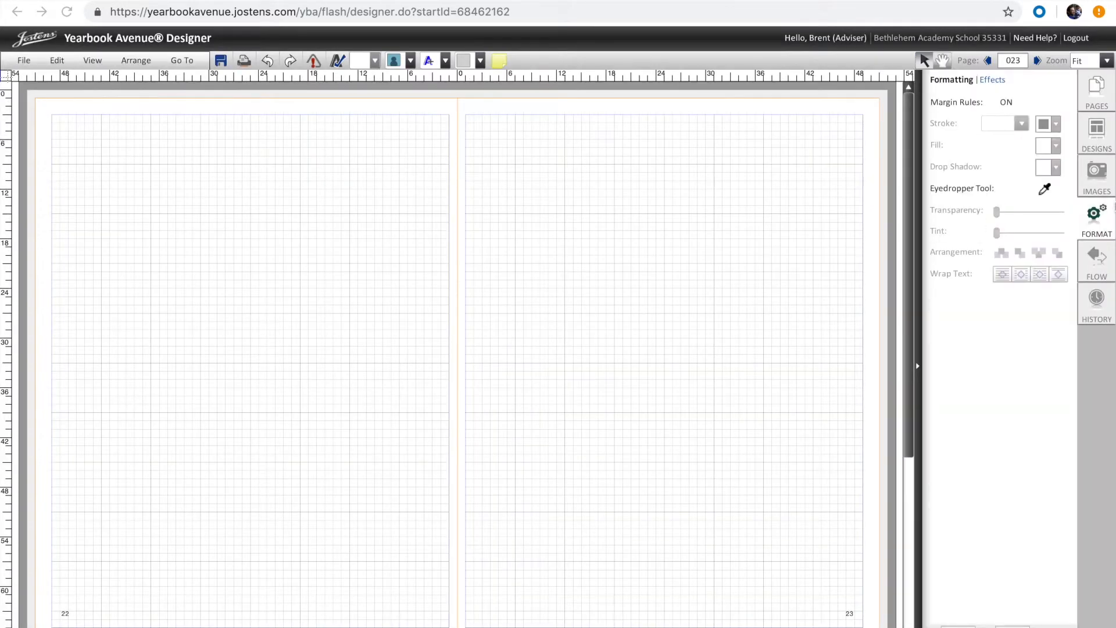
pyautogui.click(1094, 183)
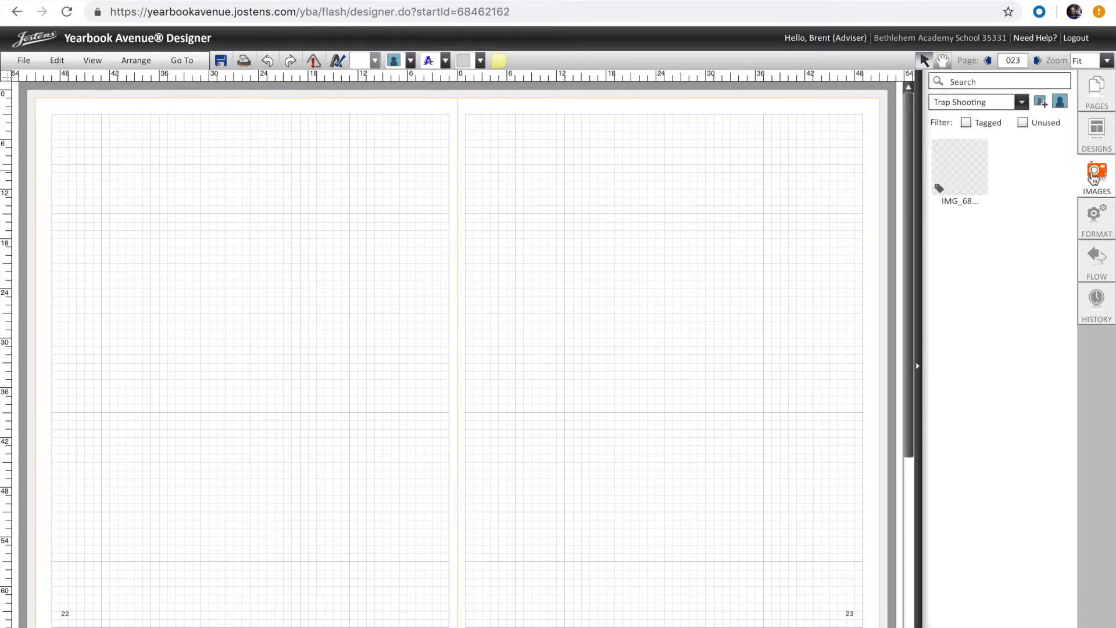
# Step: Select the Varsity Volleyball image category under Sports > Volleyball and open the image upload page for it
pyautogui.click(1022, 101)
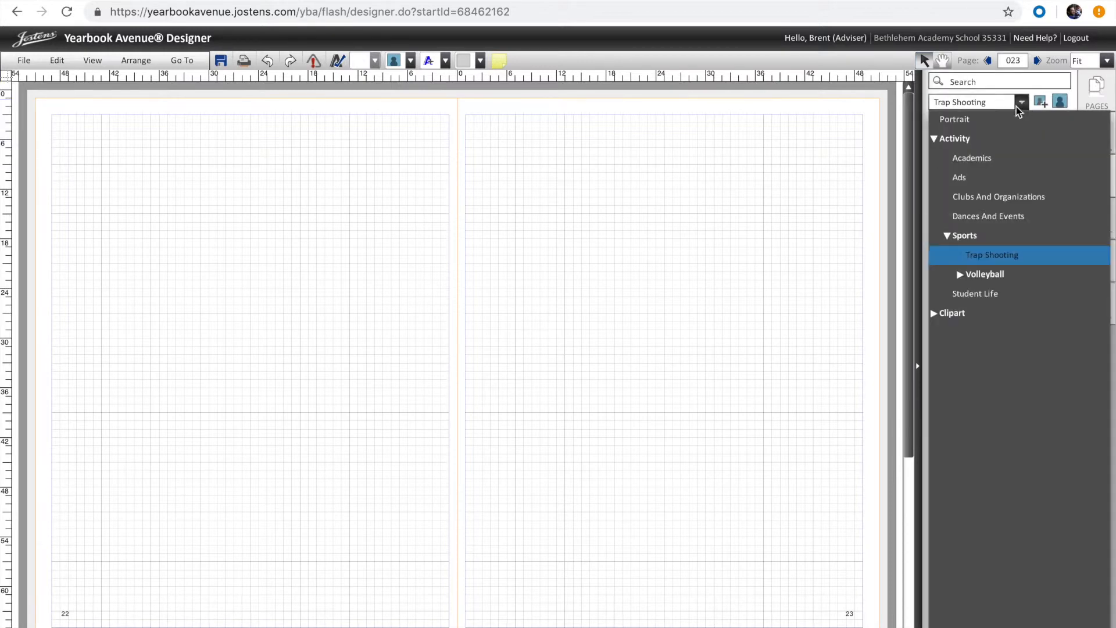
pyautogui.click(947, 236)
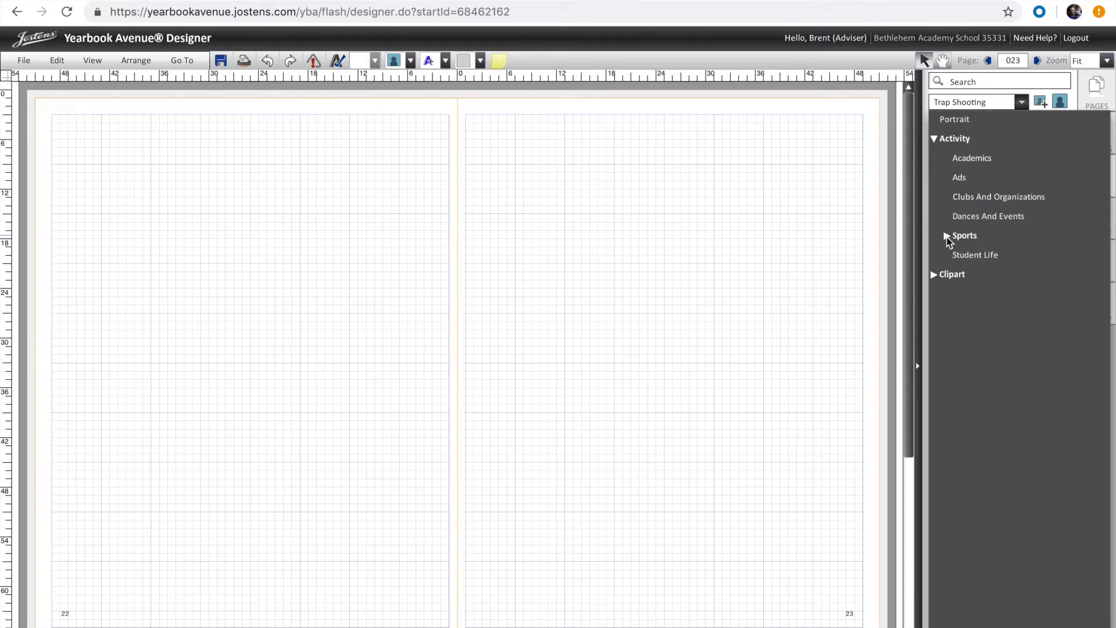
pyautogui.click(947, 236)
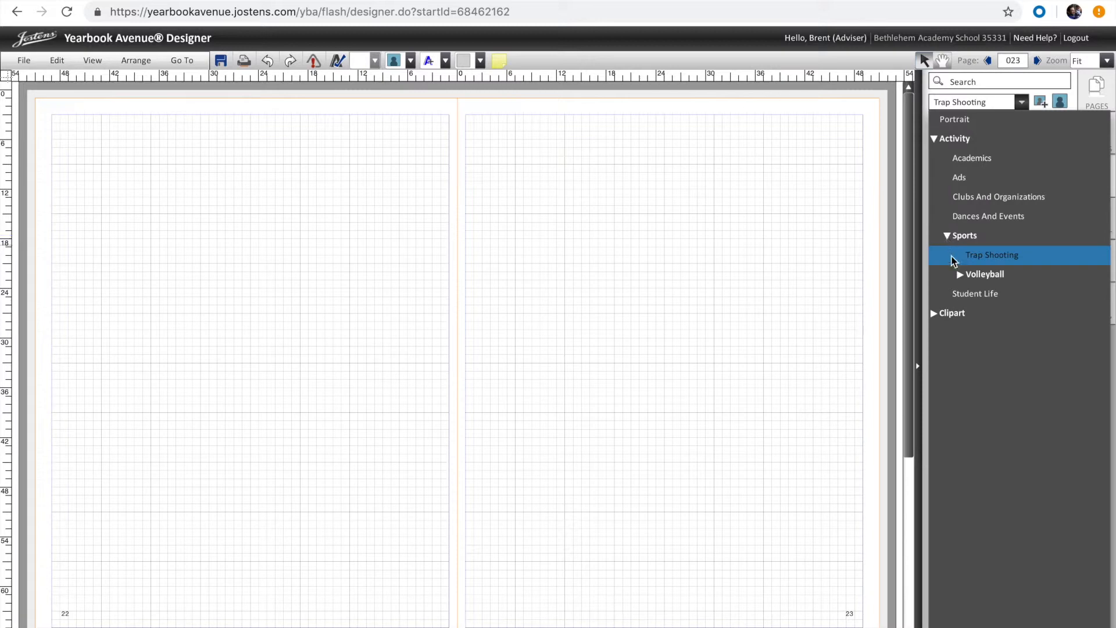
pyautogui.click(961, 275)
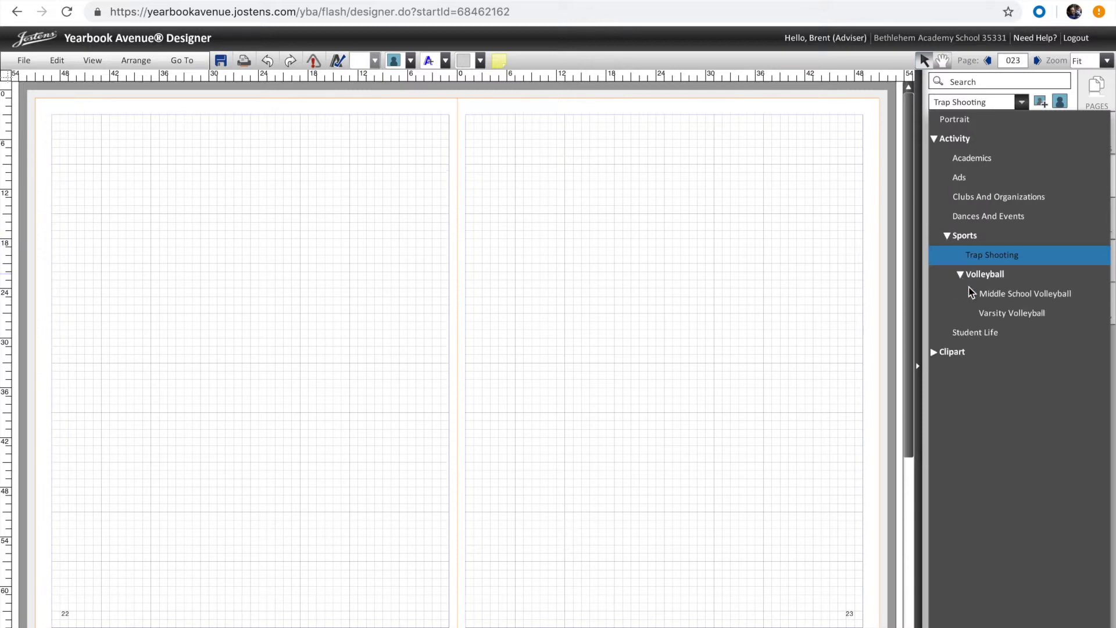
pyautogui.click(1000, 314)
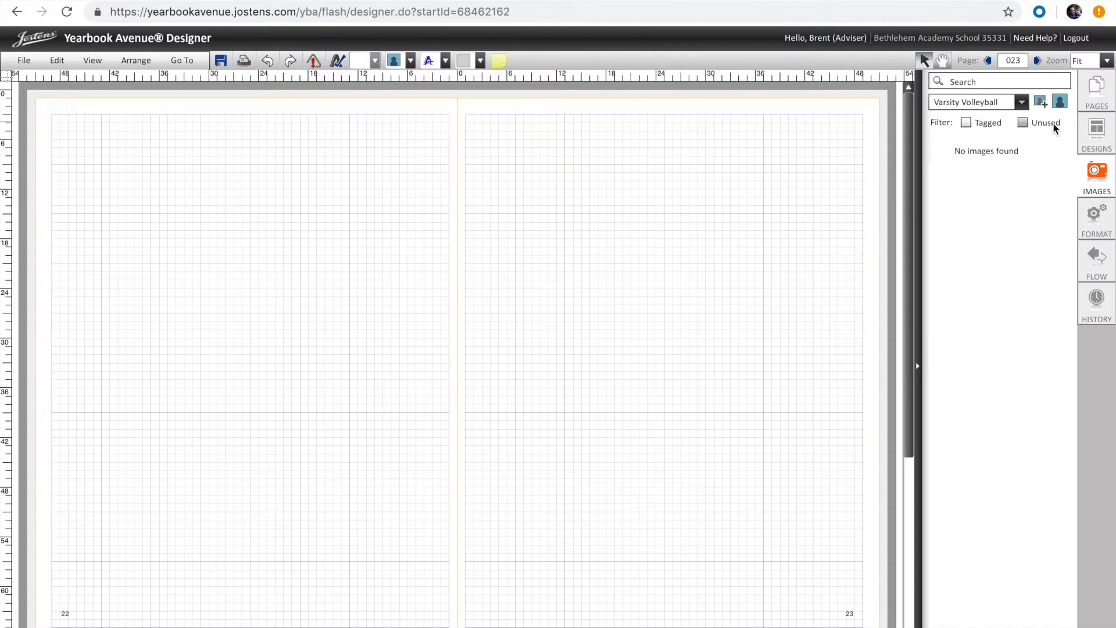
pyautogui.click(1041, 102)
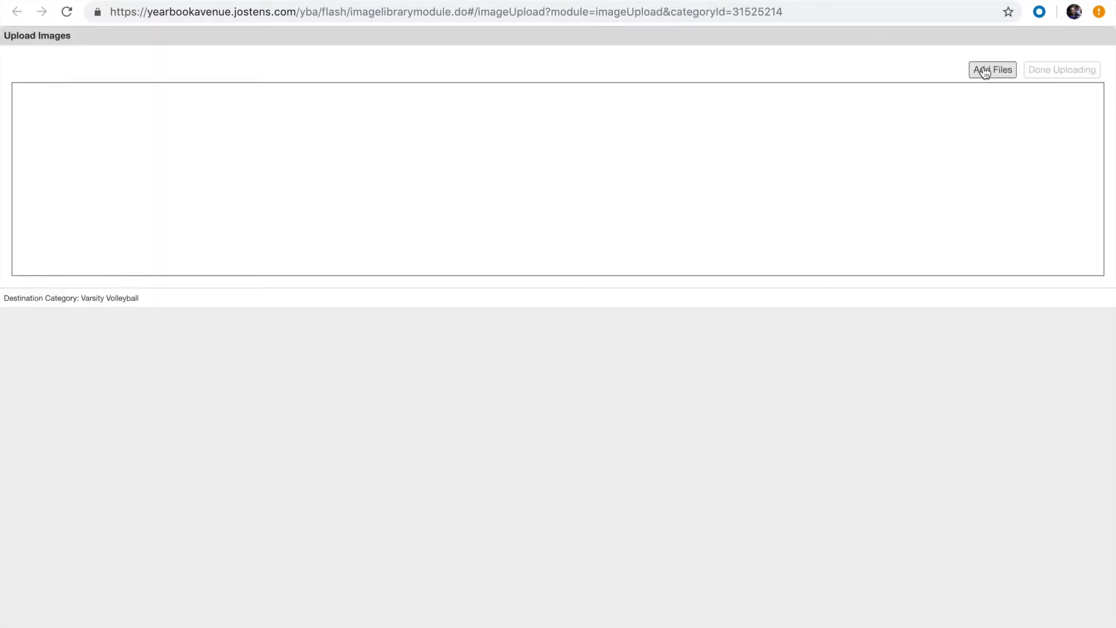
# Step: Upload the two coollogo PNG files from the Desktop to the Varsity Volleyball category and finish uploading
pyautogui.click(984, 72)
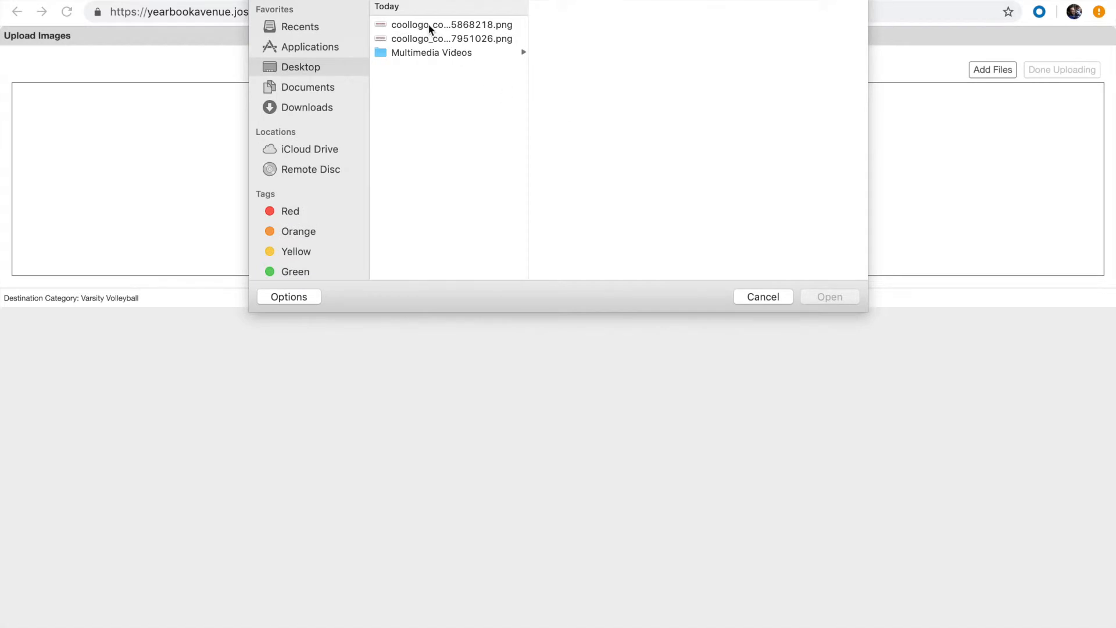
pyautogui.click(431, 27)
pyautogui.keyDown('shift'); pyautogui.click(431, 43); pyautogui.keyUp('shift')
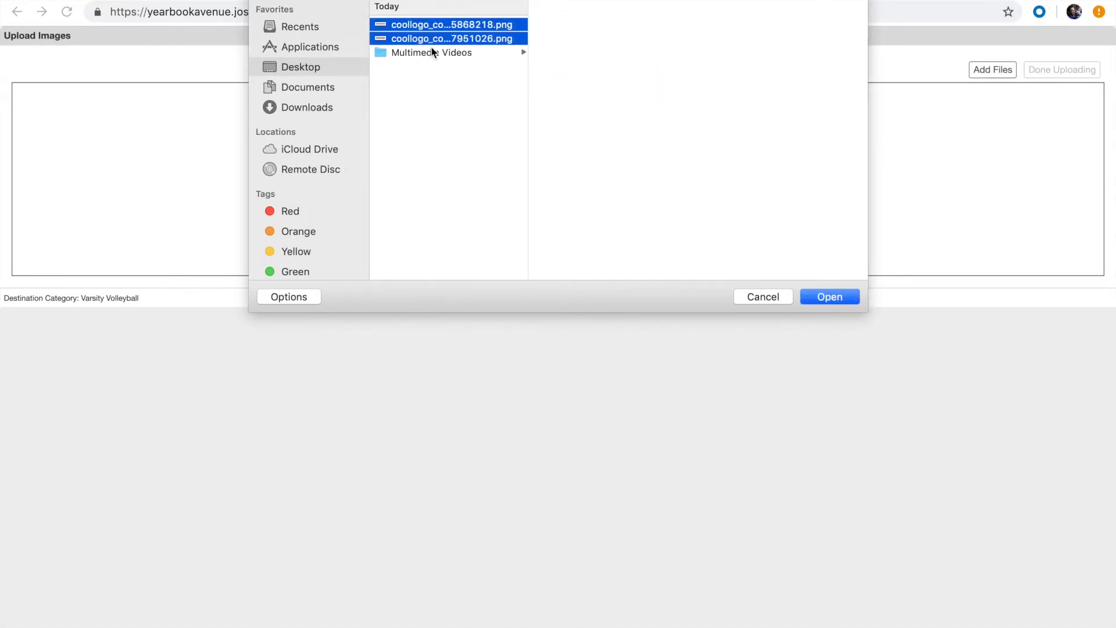
pyautogui.click(826, 297)
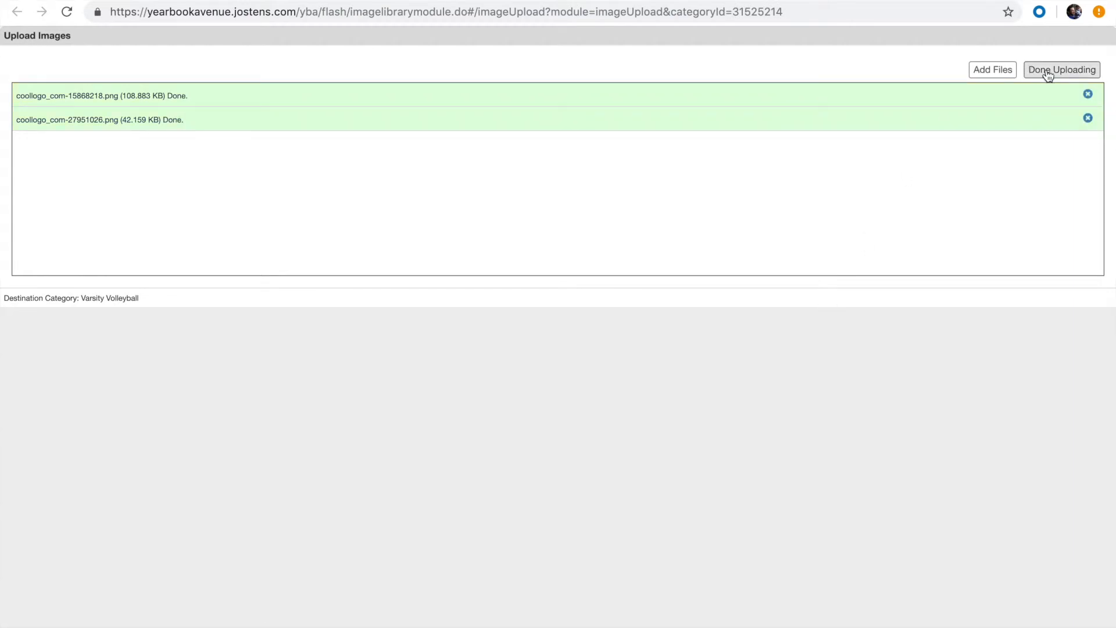
pyautogui.click(1048, 72)
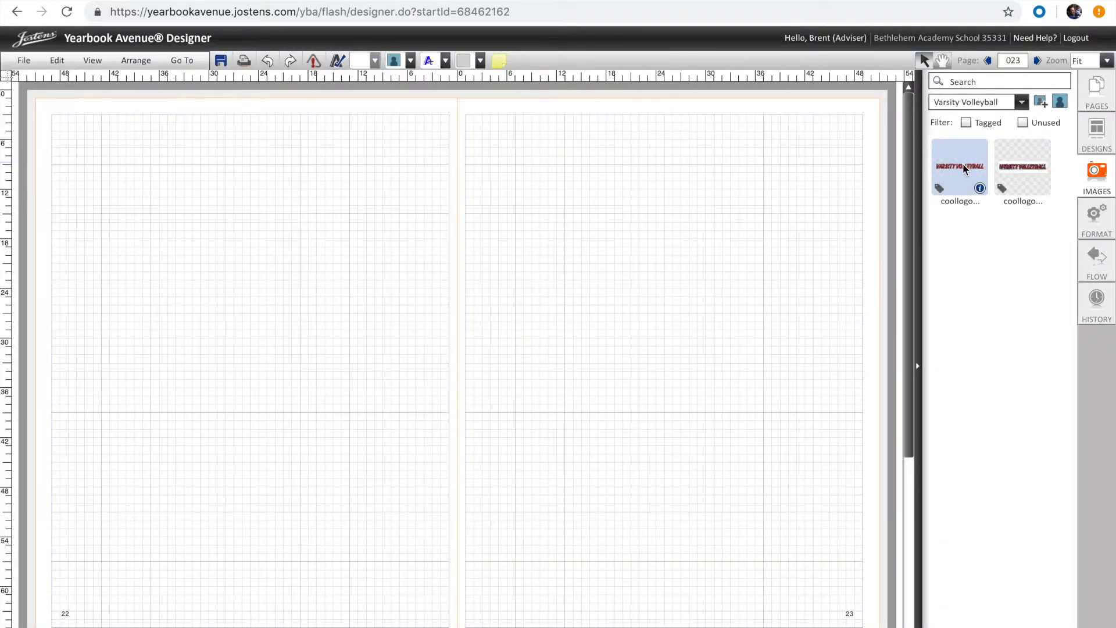
# Step: Place both Varsity Volleyball logos on page 23, one in the upper part and one near the middle
pyautogui.moveTo(963, 163); pyautogui.dragTo(551, 194)
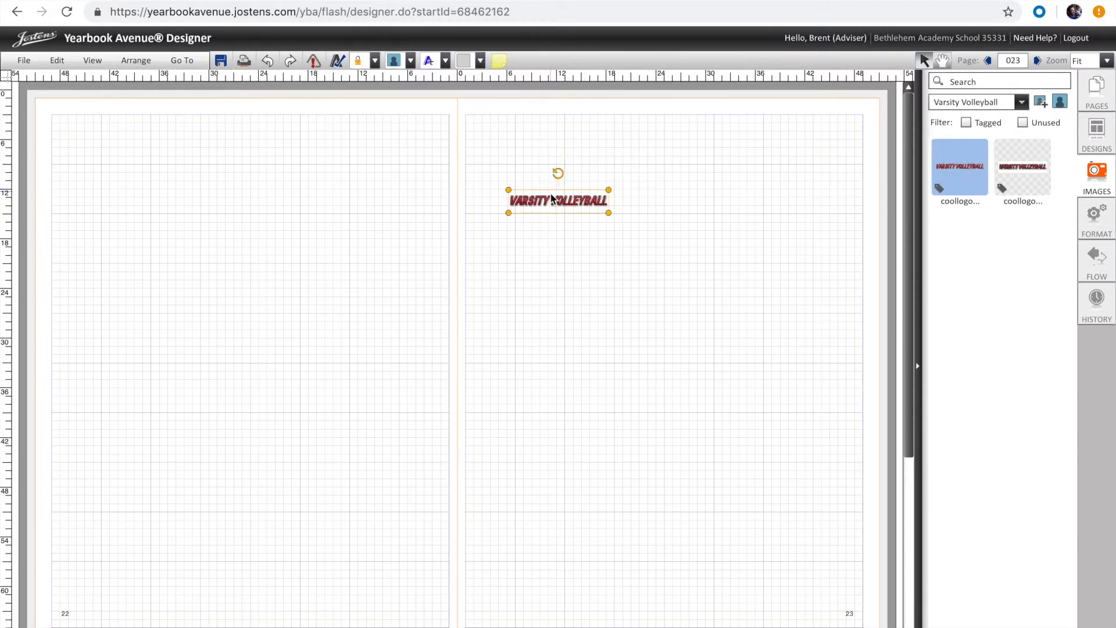
pyautogui.moveTo(1025, 168); pyautogui.dragTo(633, 352)
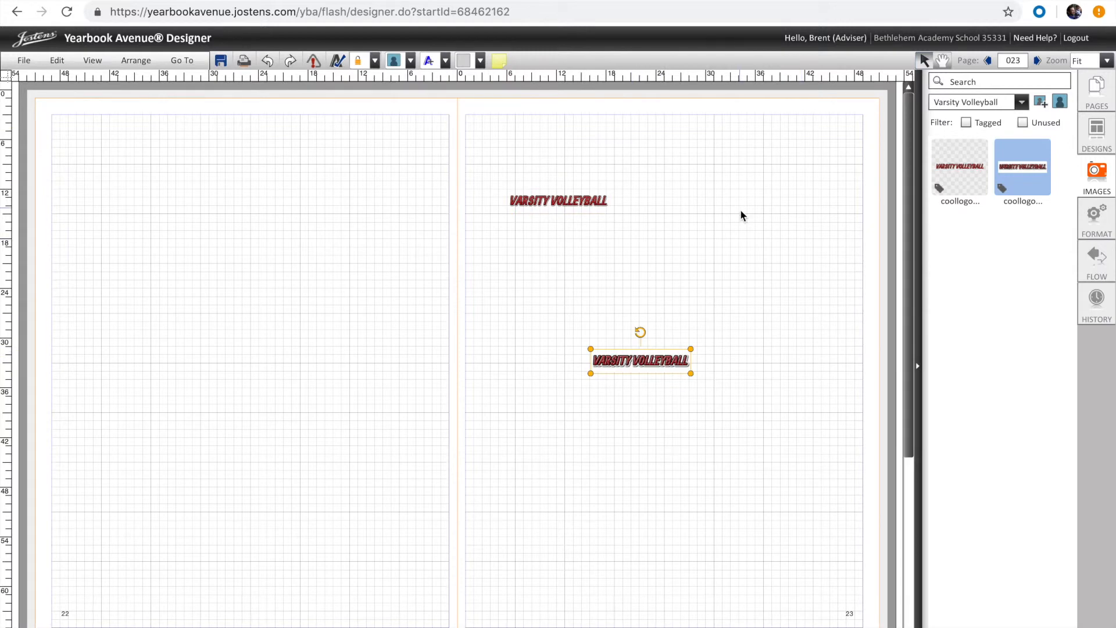
pyautogui.click(709, 218)
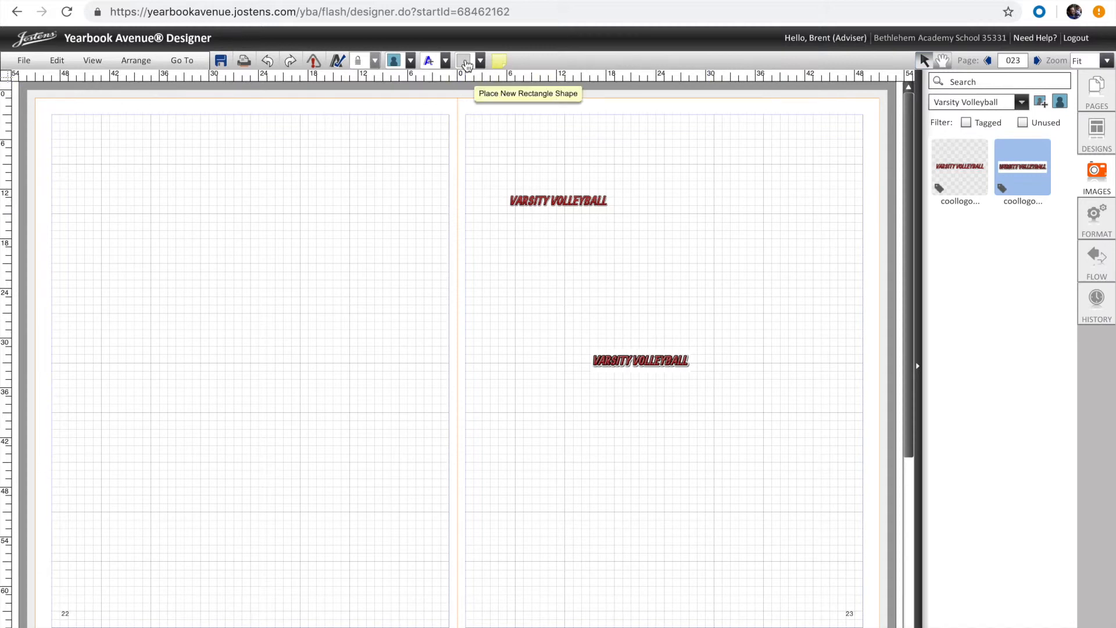
# Step: Place a rectangle on page 23 and stretch it to the upper outer margin corner and across most of the page width
pyautogui.click(466, 64)
pyautogui.moveTo(282, 411); pyautogui.dragTo(662, 270)
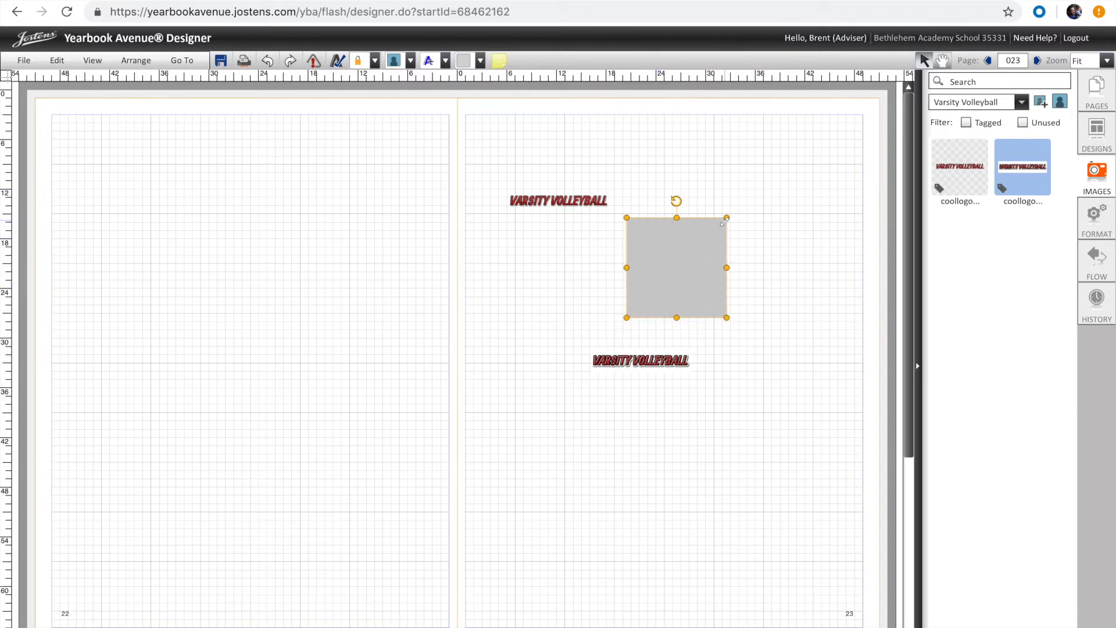
pyautogui.moveTo(728, 218); pyautogui.dragTo(864, 116)
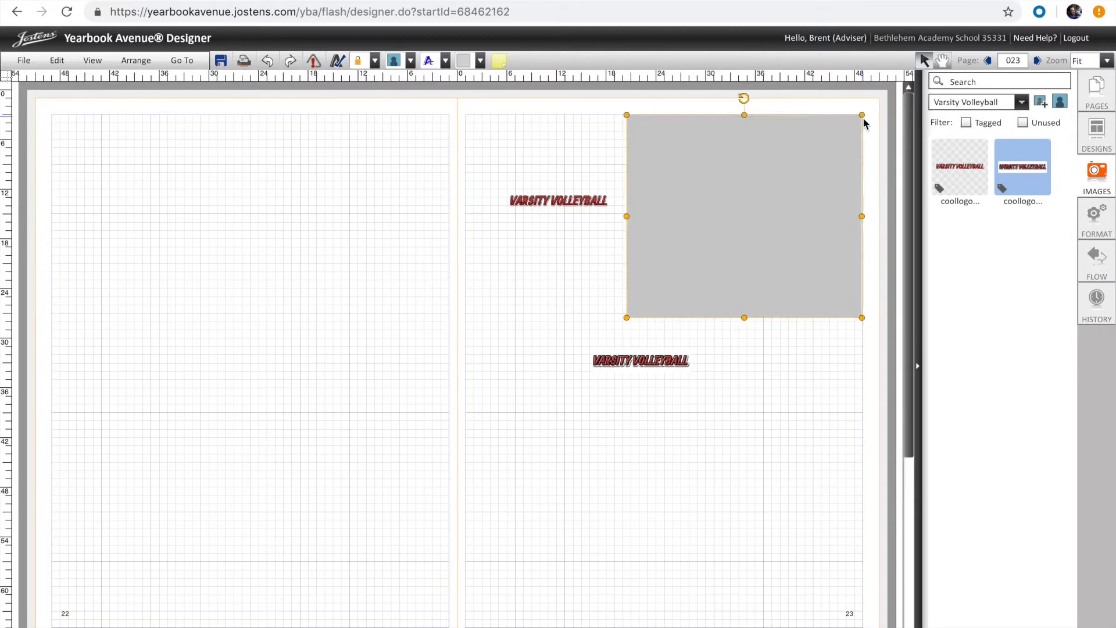
pyautogui.moveTo(627, 216); pyautogui.dragTo(520, 233)
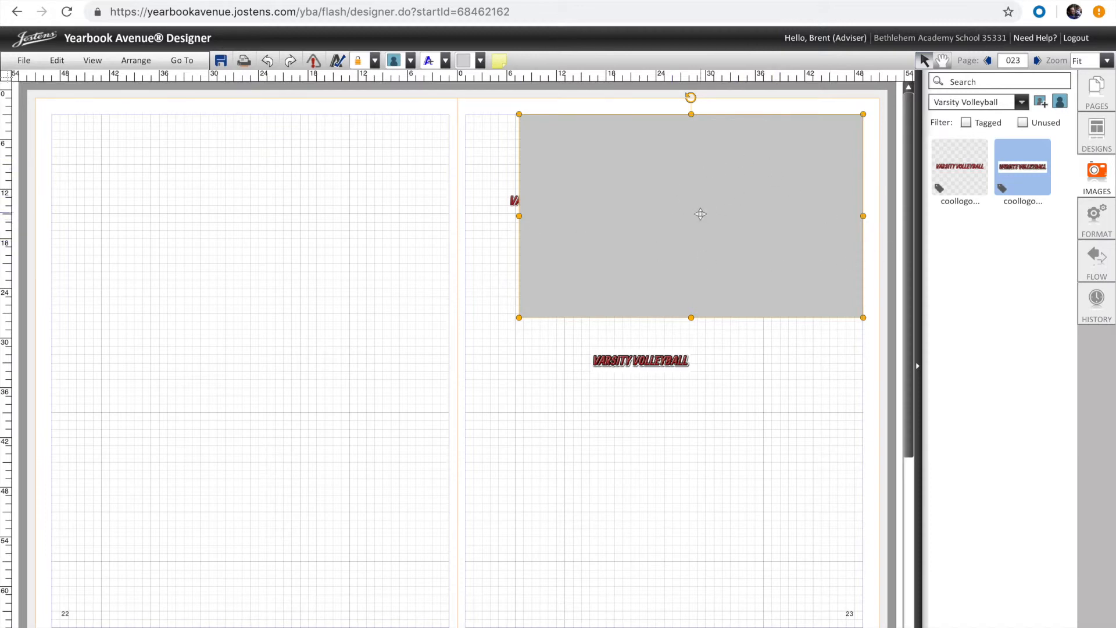
# Step: Fill the rectangle with black from the colors used on the page
pyautogui.click(1093, 223)
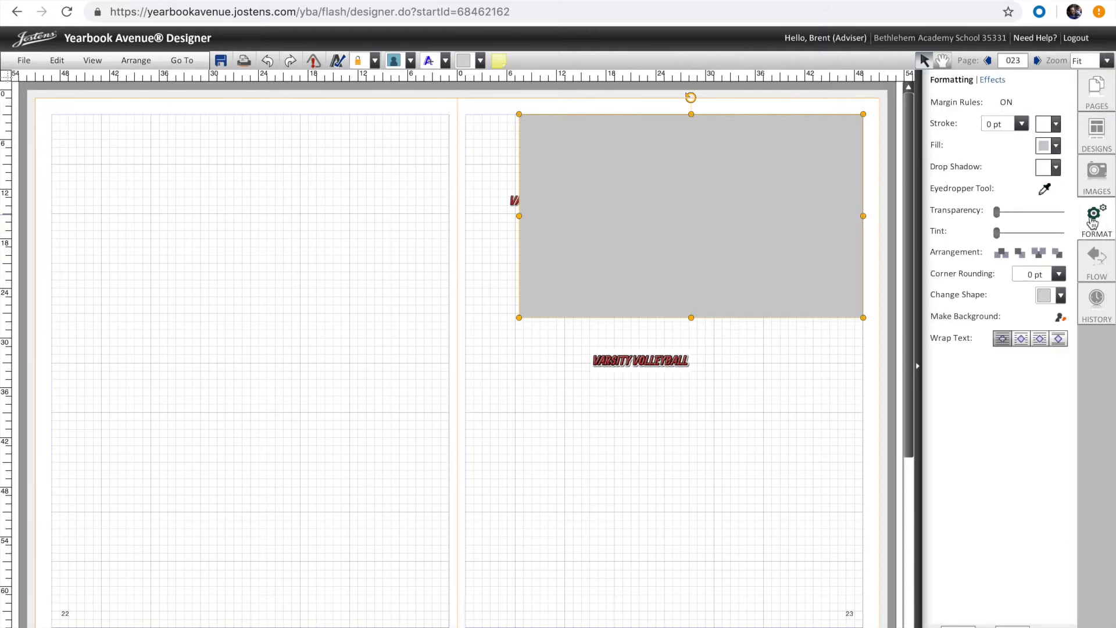
pyautogui.click(1056, 145)
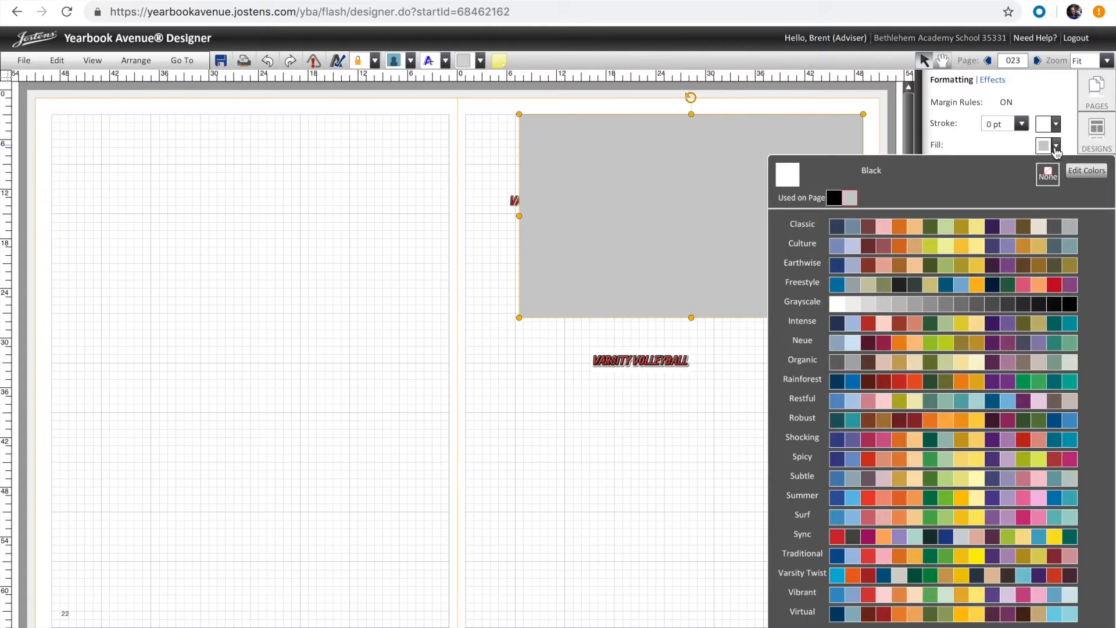
pyautogui.click(835, 198)
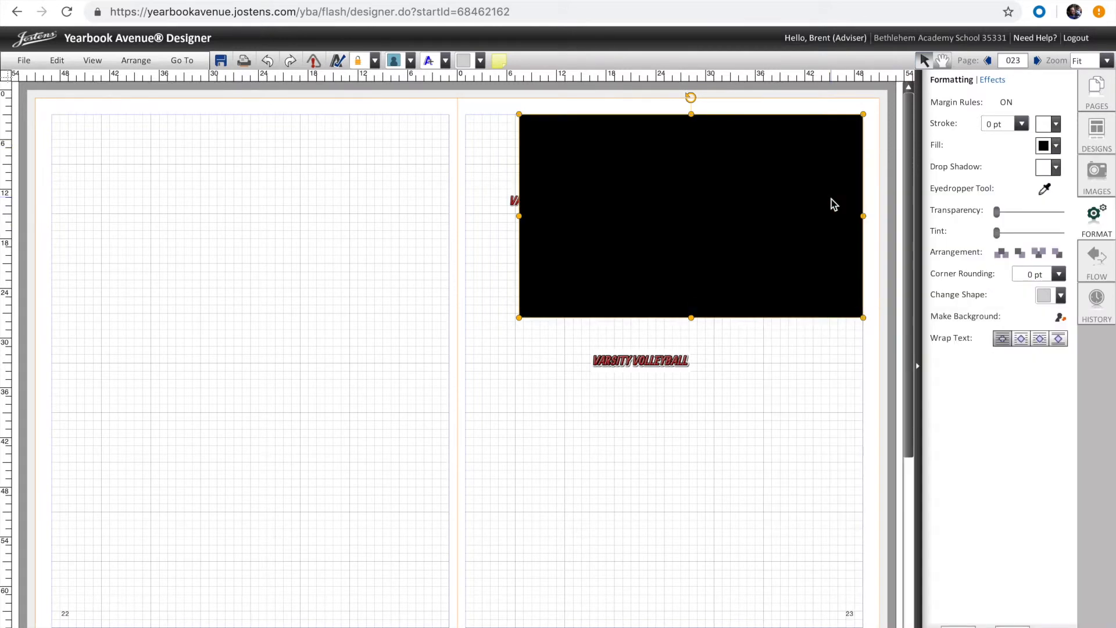
# Step: Try a red fill from the Intense palette on the rectangle and set it back to black
pyautogui.click(1056, 146)
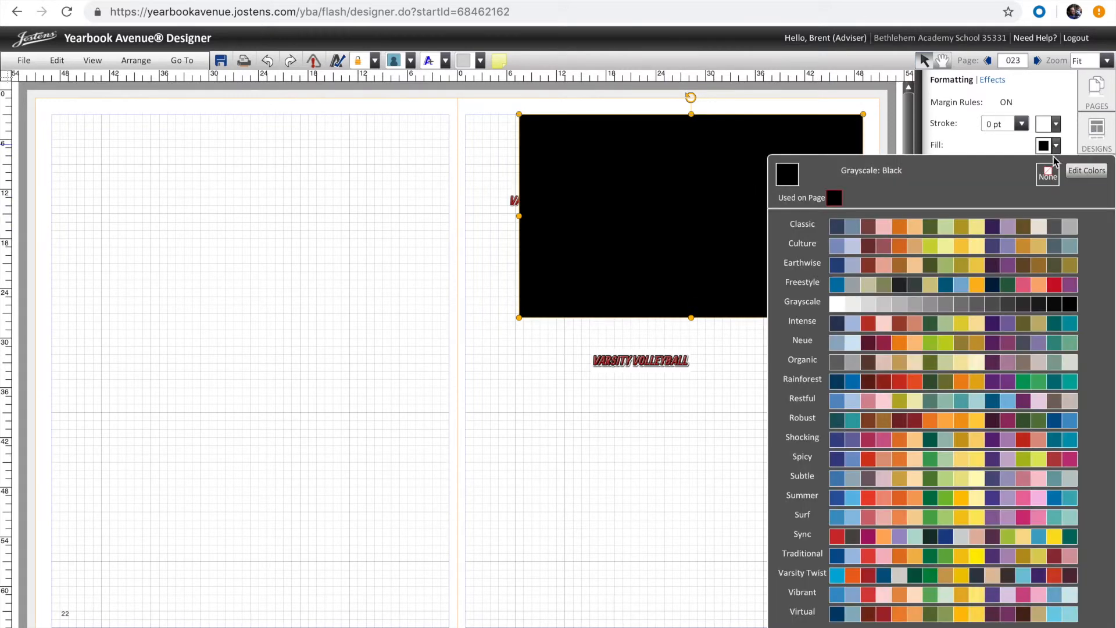
pyautogui.click(858, 324)
pyautogui.click(1056, 150)
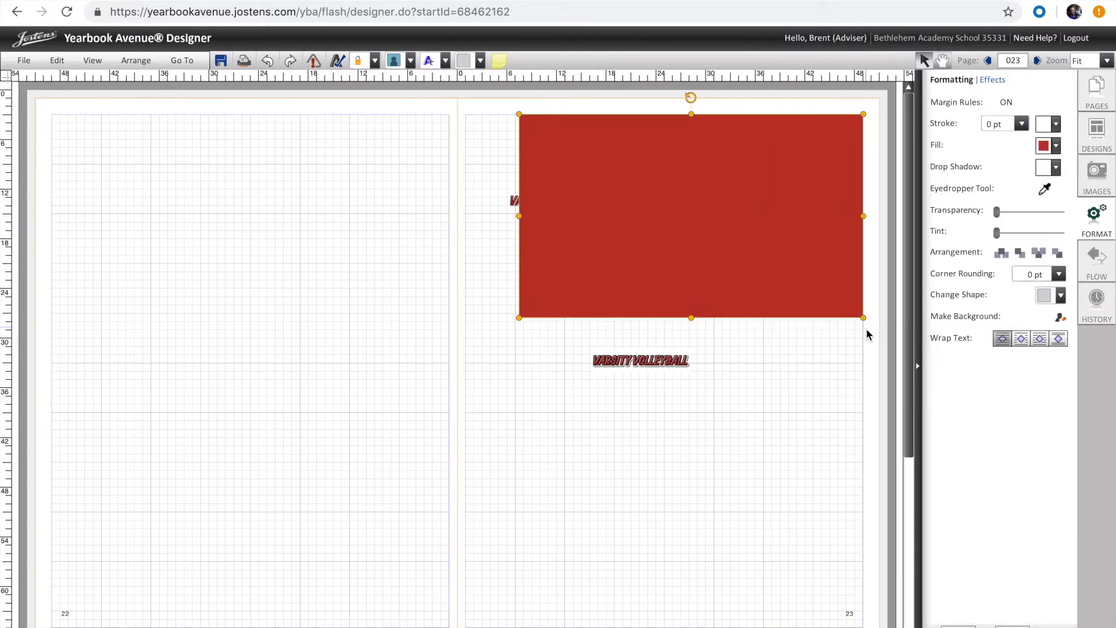
pyautogui.click(866, 327)
pyautogui.click(1056, 148)
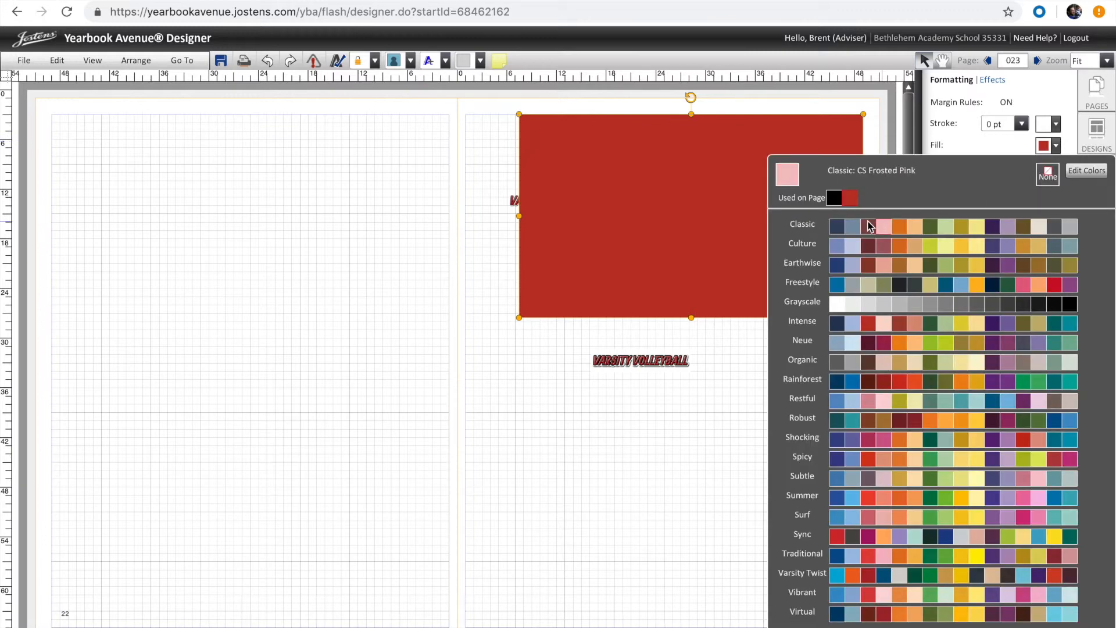
pyautogui.click(838, 201)
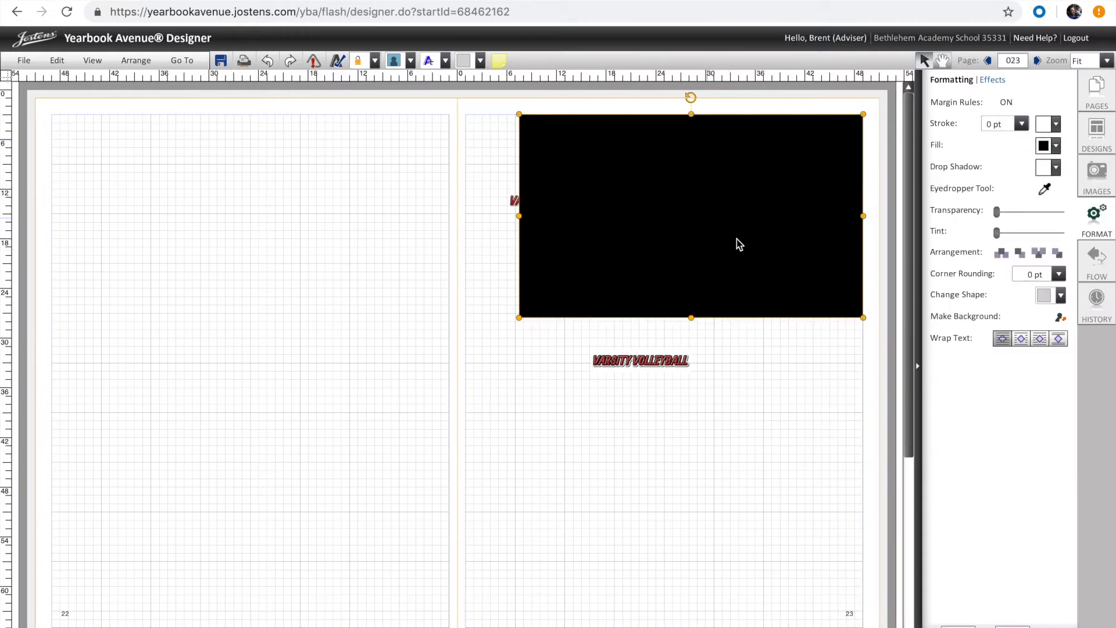
# Step: Extend the black rectangle farther down the page and make it the background of page 23
pyautogui.moveTo(691, 318); pyautogui.dragTo(691, 412)
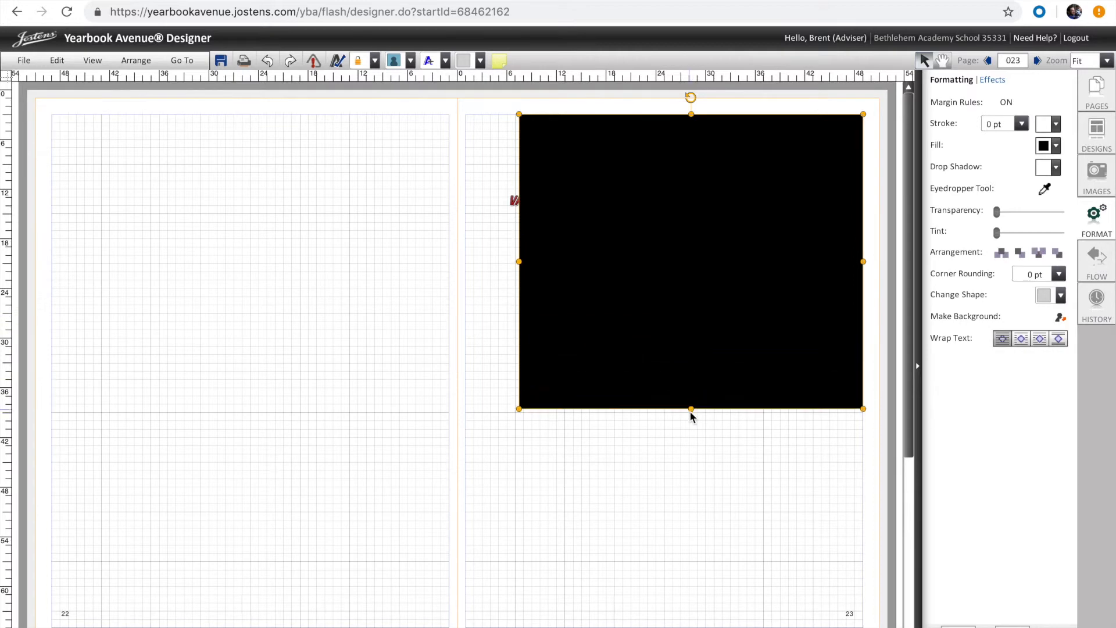
pyautogui.click(1059, 318)
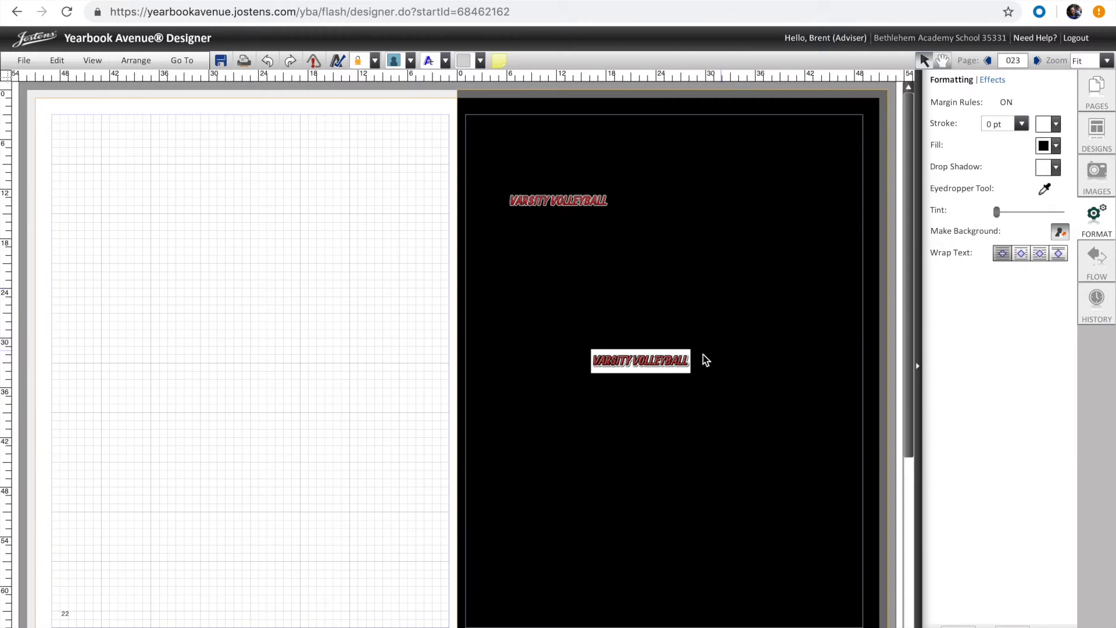
# Step: Move the logo with the transparent background to the top of page 23 and enlarge it
pyautogui.moveTo(564, 204); pyautogui.dragTo(625, 146)
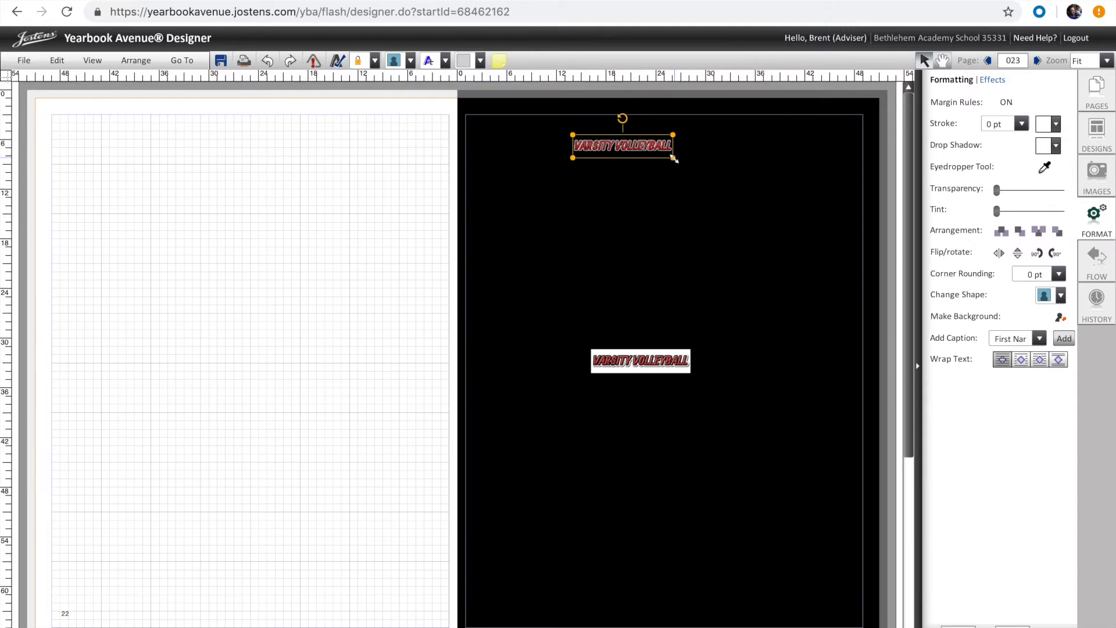
pyautogui.moveTo(708, 165); pyautogui.dragTo(855, 198)
pyautogui.moveTo(744, 175); pyautogui.dragTo(681, 168)
pyautogui.moveTo(792, 188); pyautogui.dragTo(852, 214)
pyautogui.moveTo(686, 163); pyautogui.dragTo(666, 163)
pyautogui.click(698, 257)
pyautogui.click(750, 160)
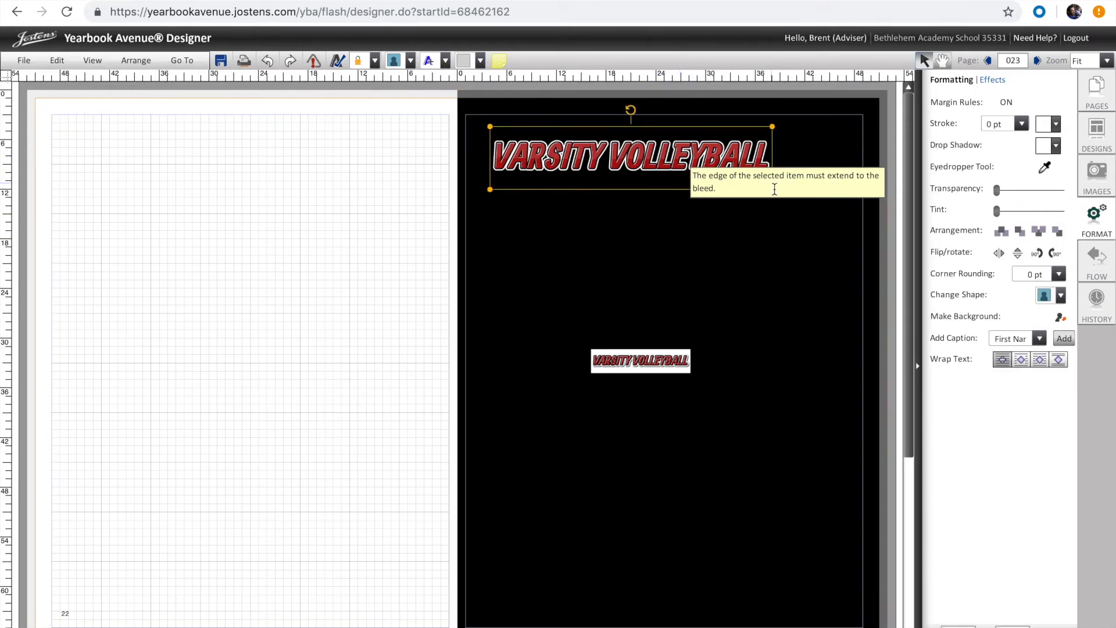
# Step: Scale the transparent logo up to nearly the full page width and align it just below the top margin
pyautogui.moveTo(771, 188); pyautogui.dragTo(826, 215)
pyautogui.click(768, 233)
pyautogui.click(576, 163)
pyautogui.moveTo(576, 163); pyautogui.dragTo(572, 156)
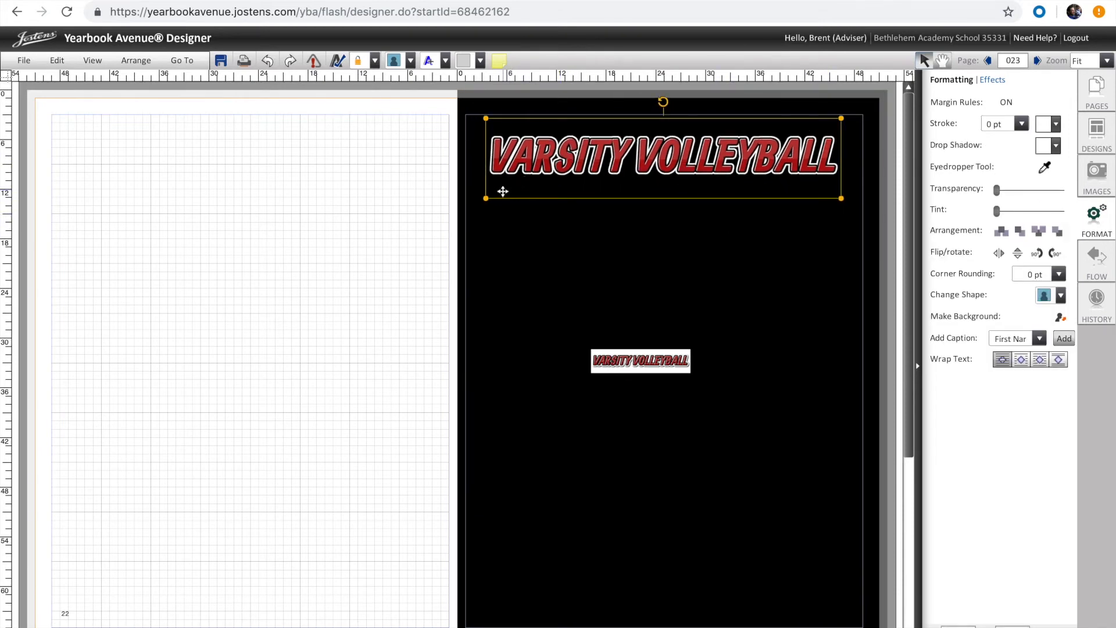
pyautogui.moveTo(486, 199); pyautogui.dragTo(474, 210)
pyautogui.click(554, 221)
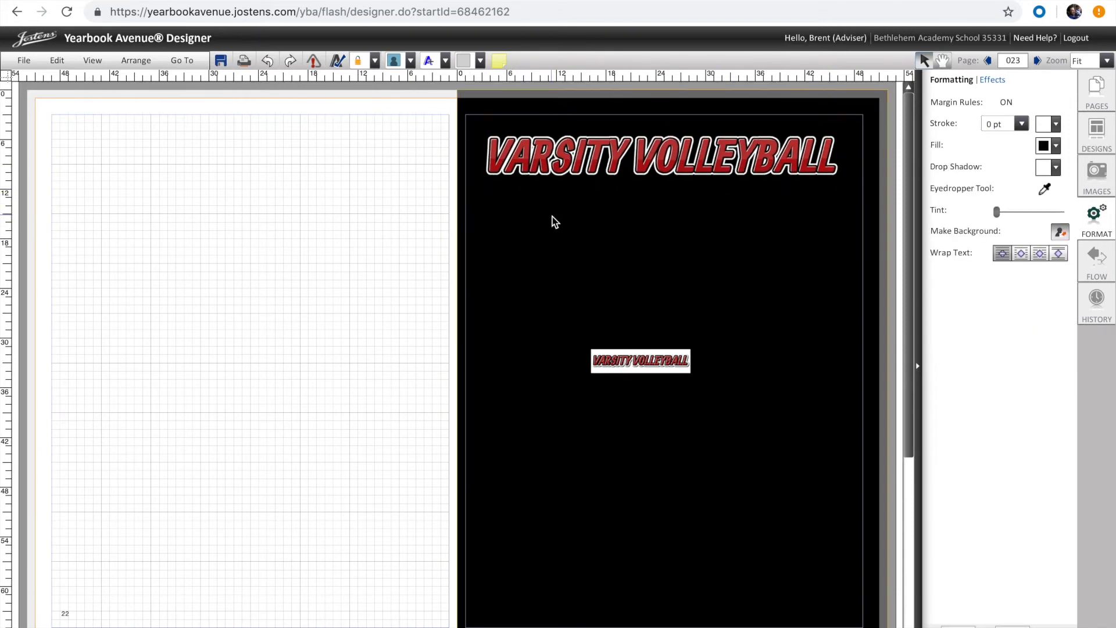
# Step: Move the large transparent logo to the bottom of page 23 and the white-background logo to the top
pyautogui.moveTo(633, 153); pyautogui.dragTo(605, 586)
pyautogui.click(633, 284)
pyautogui.moveTo(617, 368); pyautogui.dragTo(600, 154)
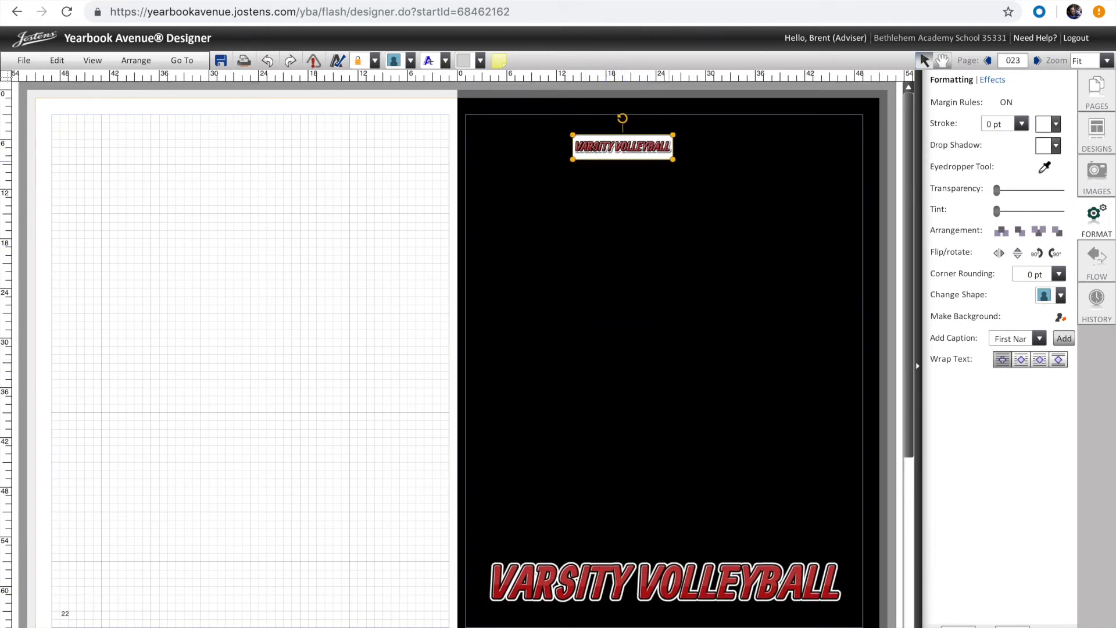
# Step: Enlarge the white-background logo to about half the page width and position it near the top margin
pyautogui.moveTo(673, 159); pyautogui.dragTo(751, 178)
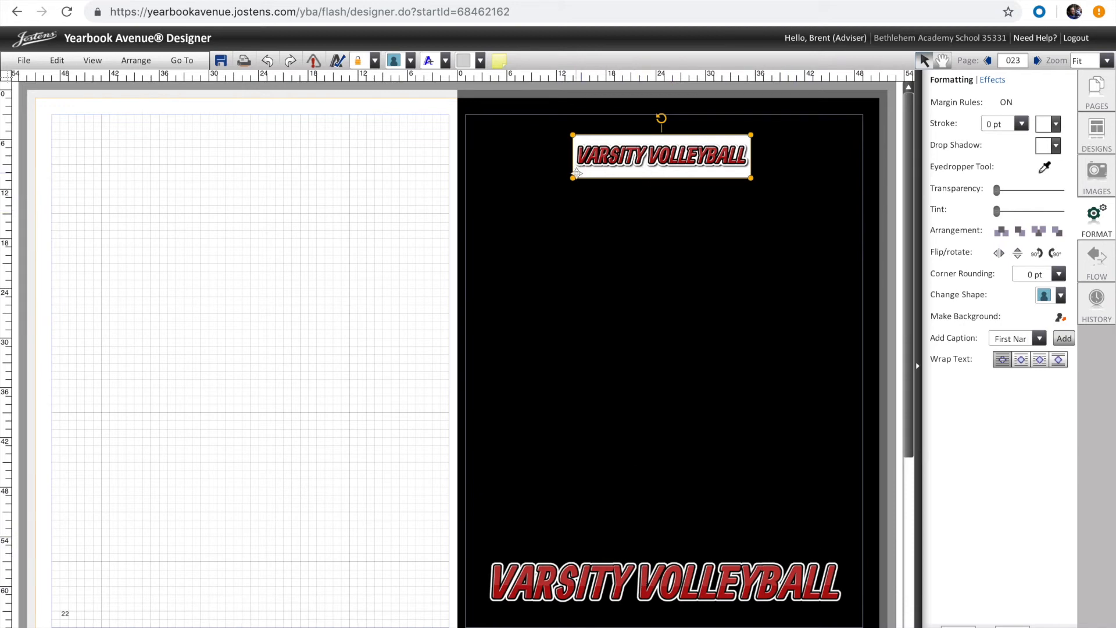
pyautogui.click(589, 197)
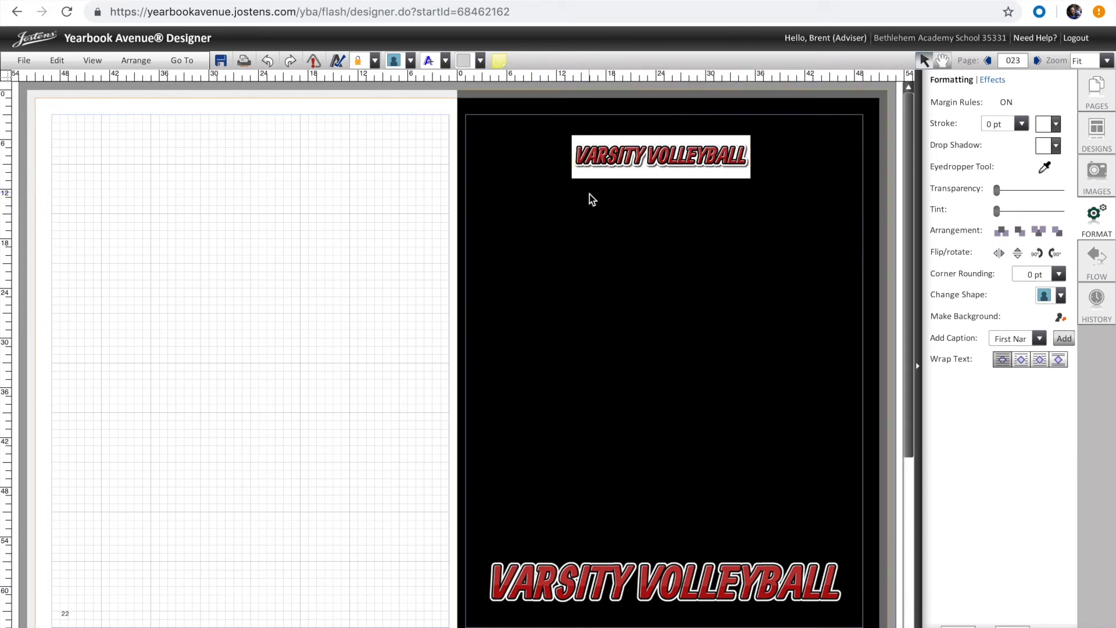
pyautogui.moveTo(630, 157)
pyautogui.mouseDown()
pyautogui.moveTo(671, 159)
pyautogui.moveTo(628, 149)
pyautogui.moveTo(653, 146)
pyautogui.moveTo(627, 135)
pyautogui.mouseUp()
pyautogui.click(620, 221)
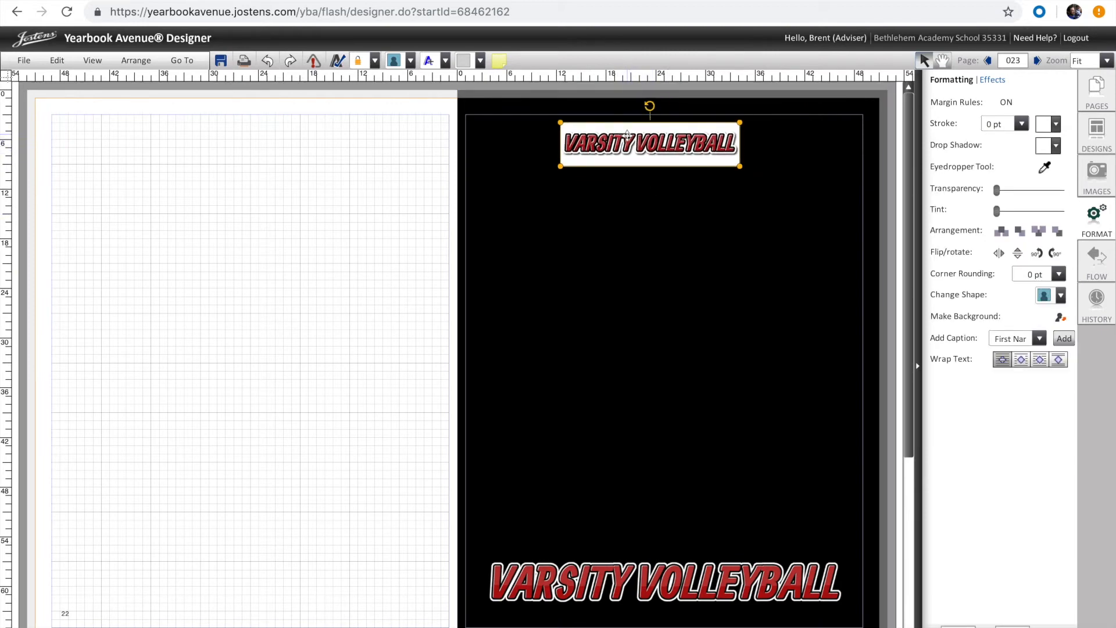
pyautogui.click(657, 225)
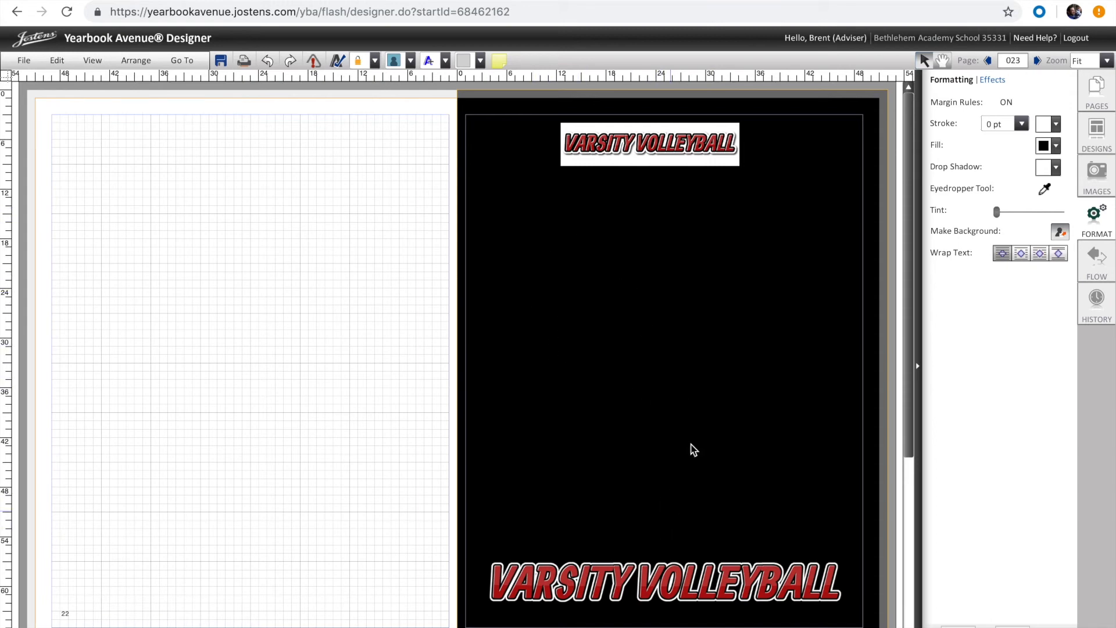
# Step: Delete the white-background logo together with its empty image frame
pyautogui.click(613, 161)
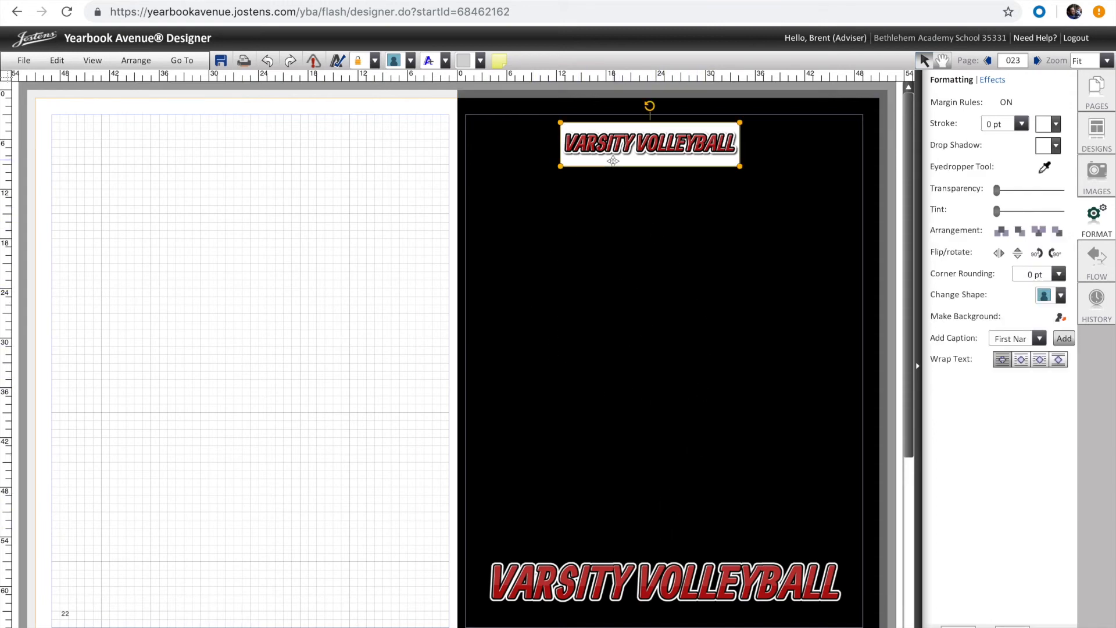
pyautogui.press('Delete')
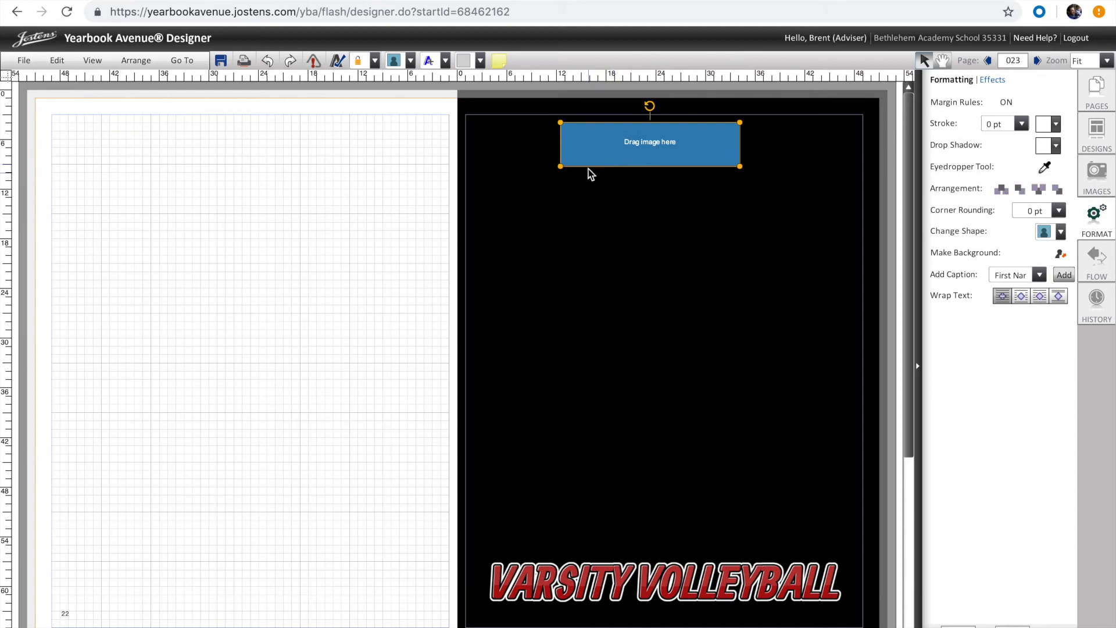
pyautogui.press('Delete')
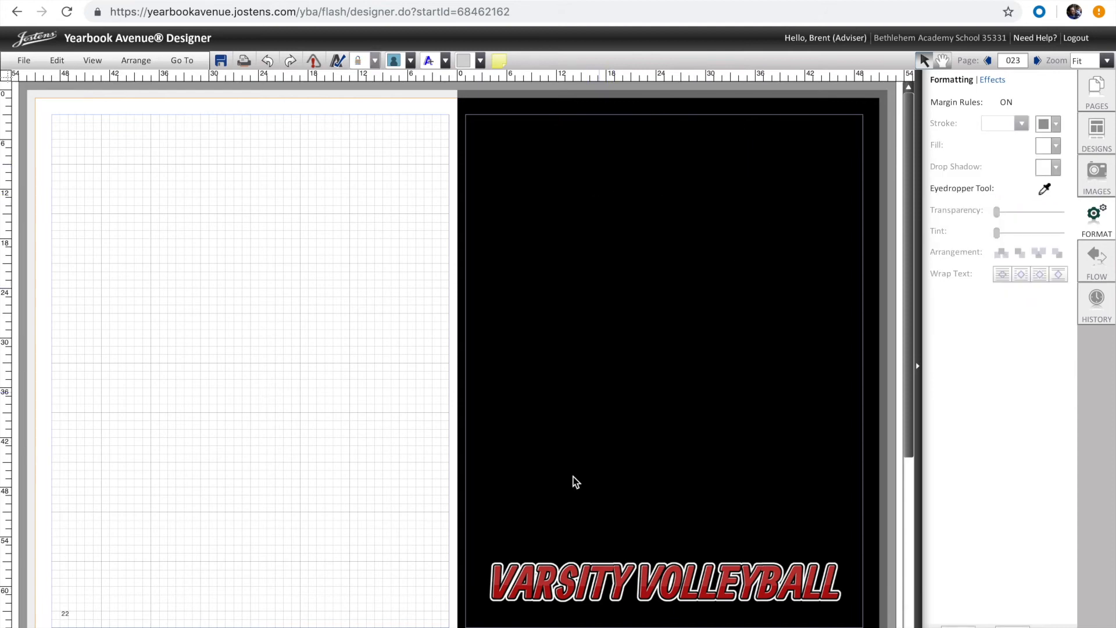
# Step: Move the large transparent logo back to the top of page 23 and save the spread
pyautogui.moveTo(569, 582); pyautogui.dragTo(564, 151)
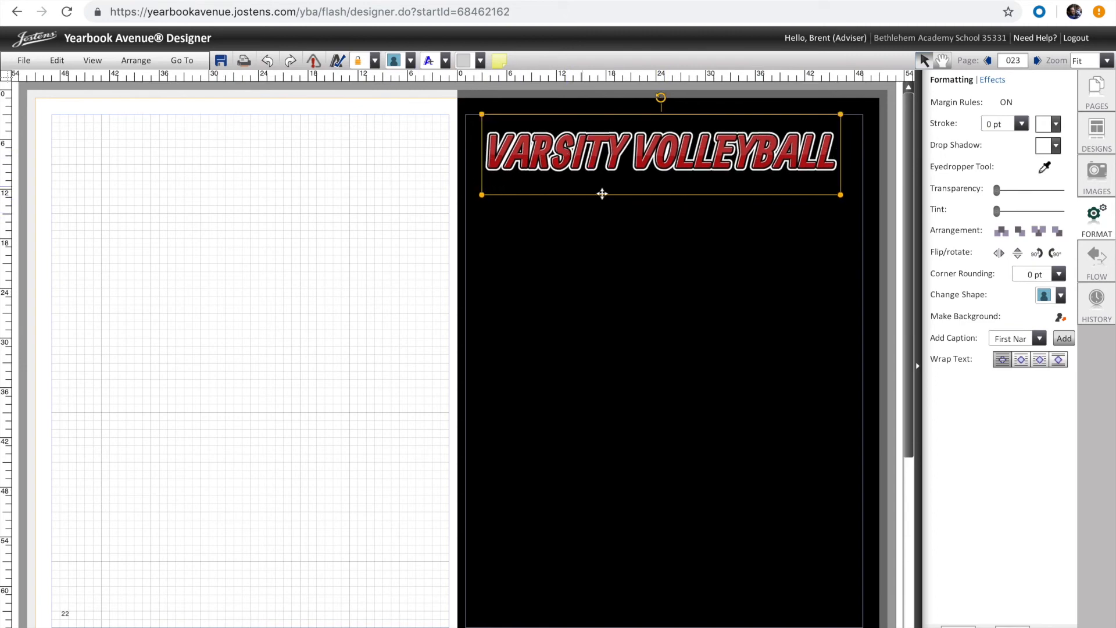
pyautogui.click(221, 61)
pyautogui.click(611, 290)
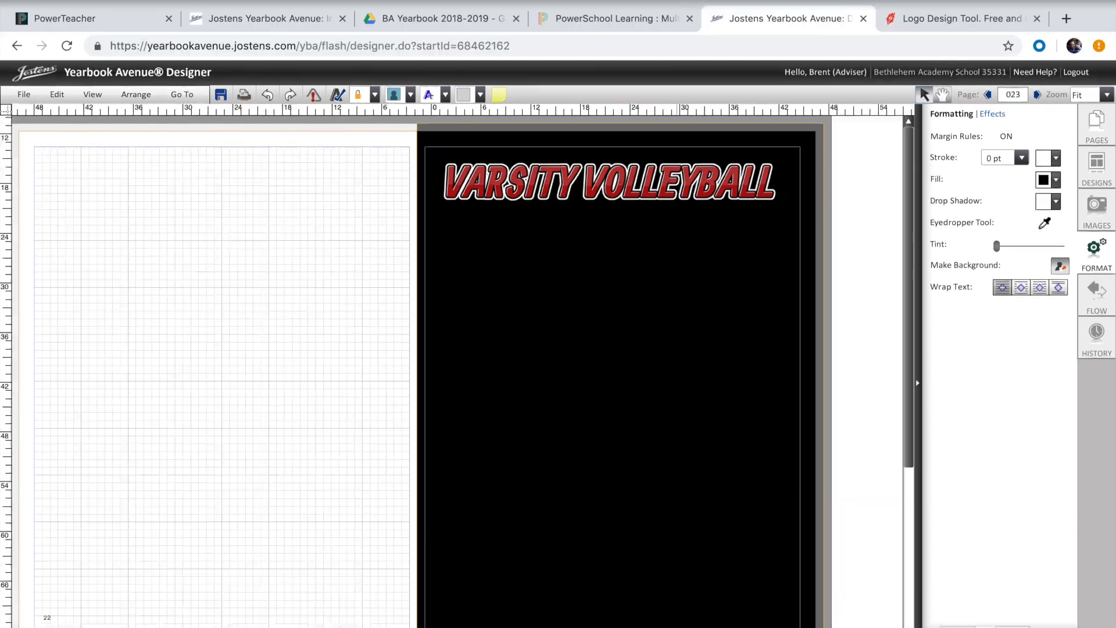
pyautogui.scroll(-5, 465, 349)
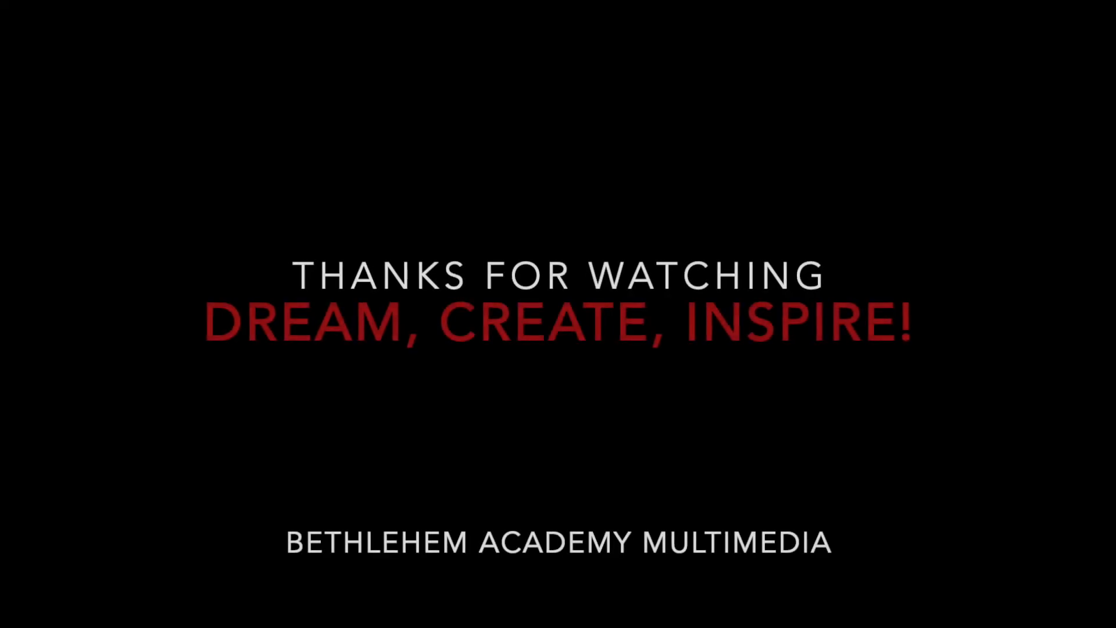